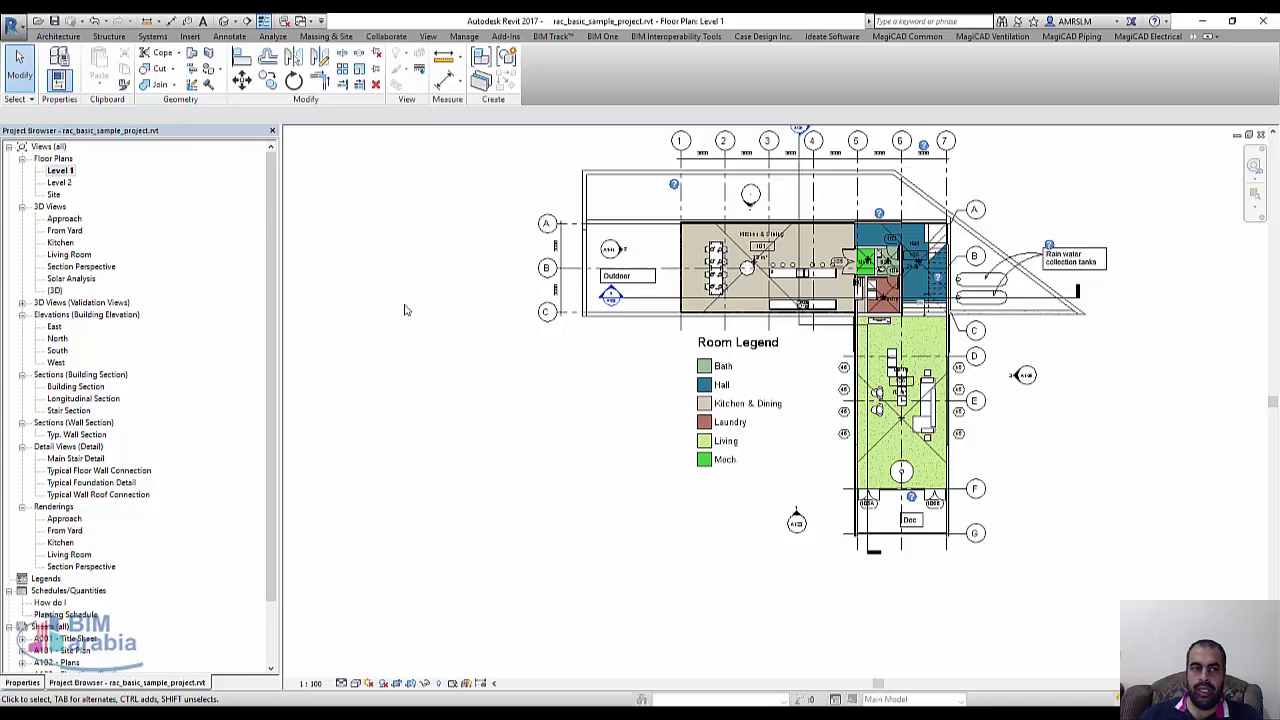
- Switch to the Architecture tab to reach the Floor tool on the Level 1 plan
left_click(58, 37)
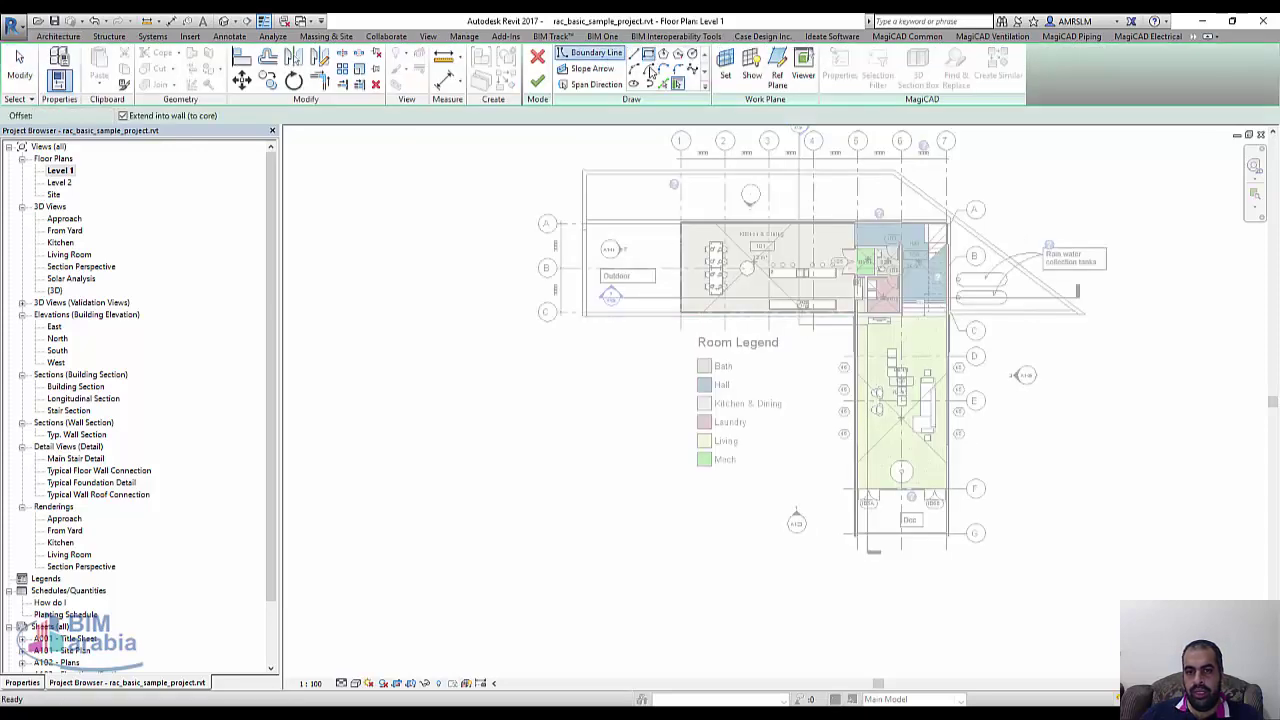
- Sketch a rectangular floor boundary on Level 1
left_click(491, 400)
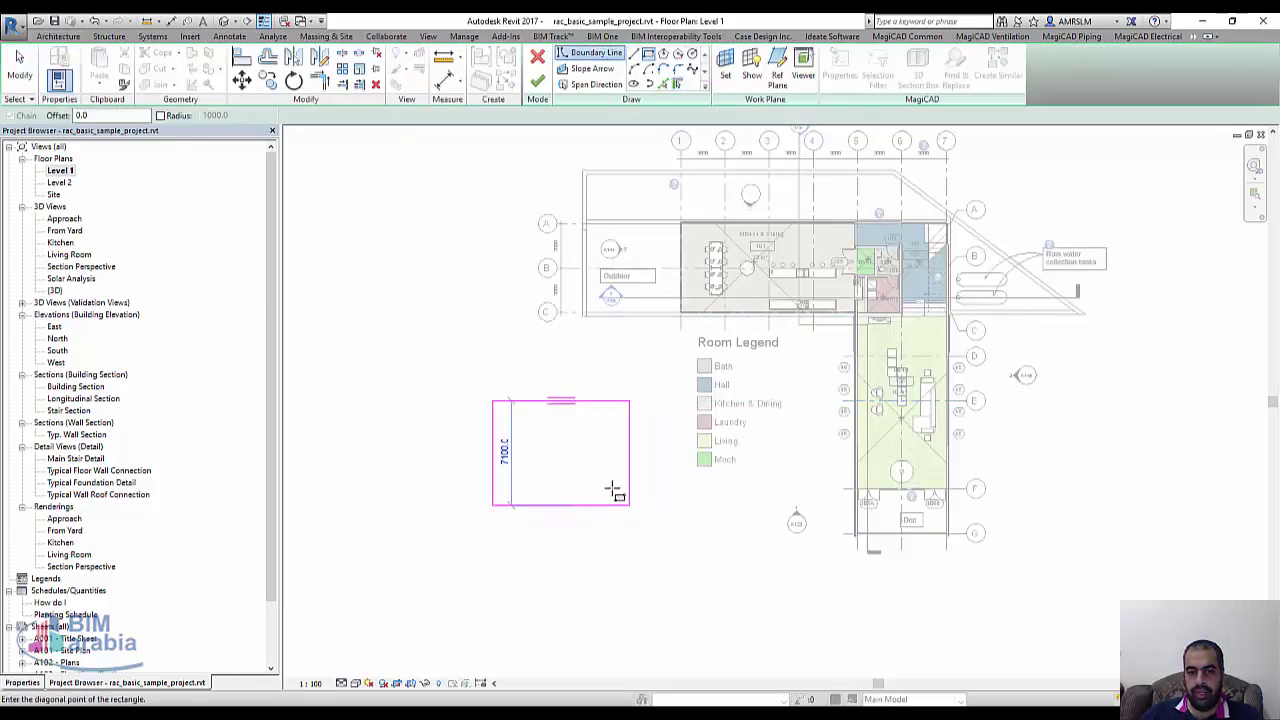
scroll(579, 461, "up", 3)
scroll(451, 406, "up", 2)
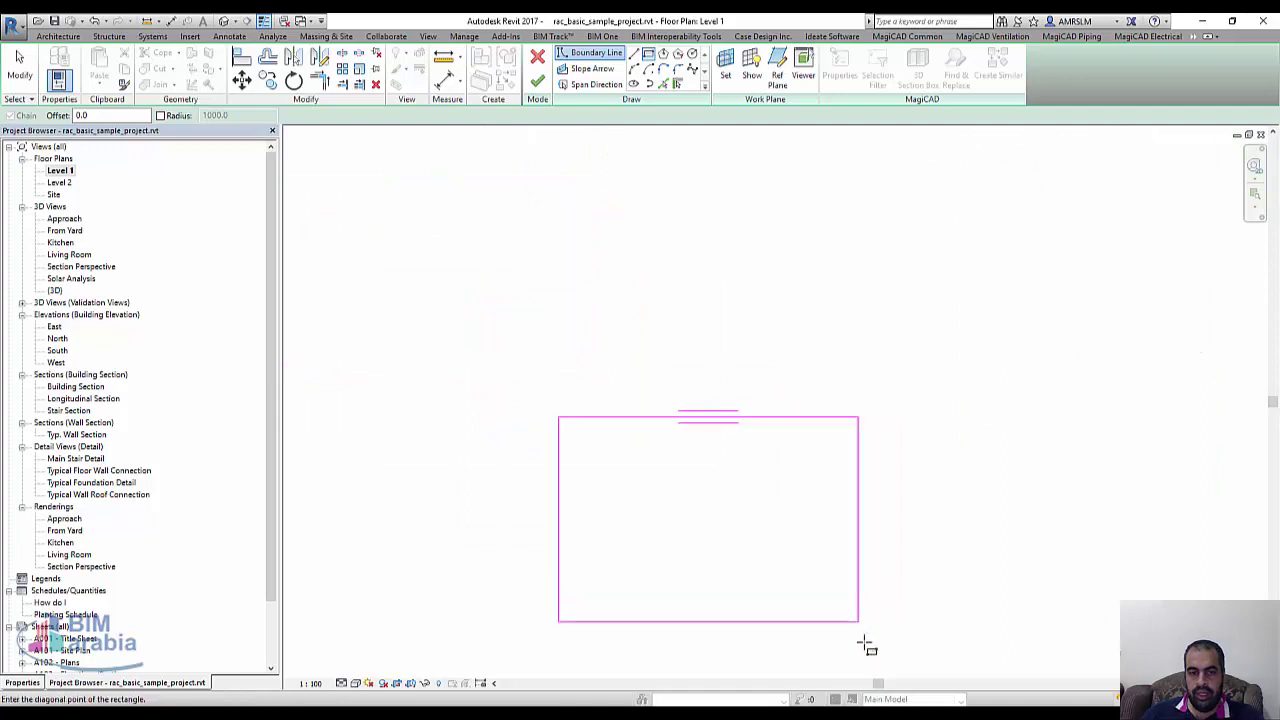
scroll(866, 646, "down", 3)
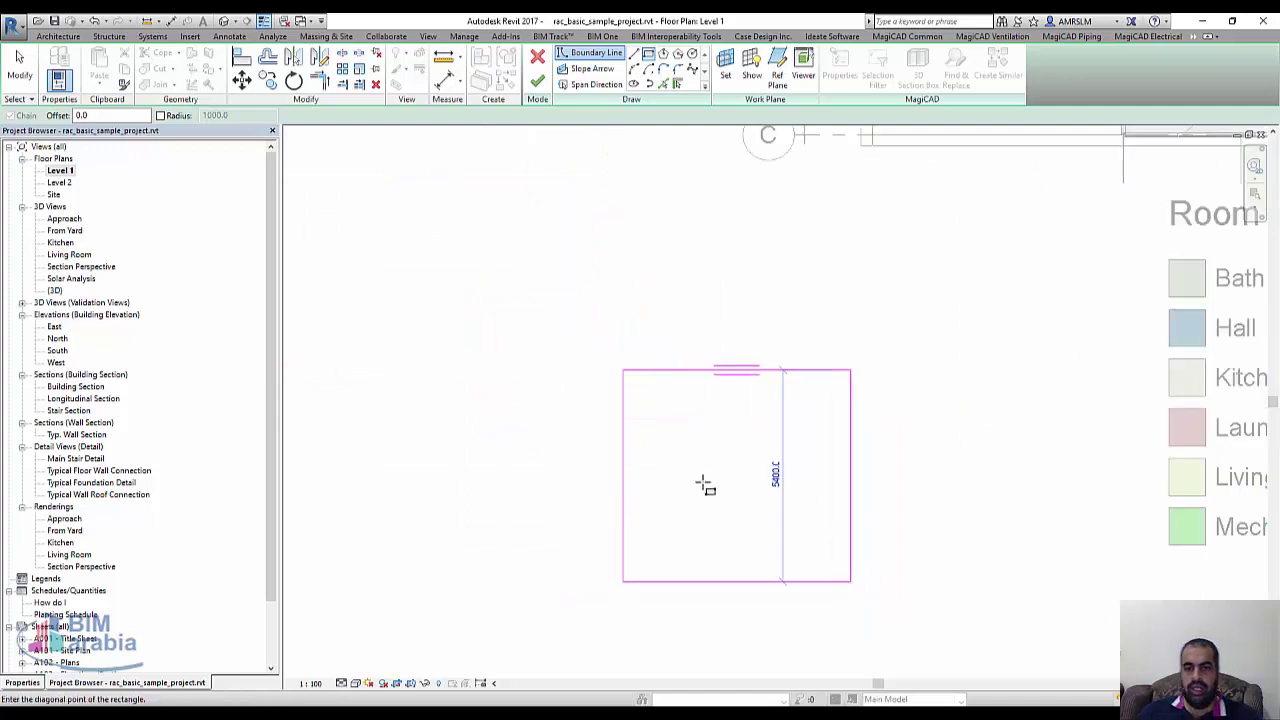
key("Escape")
key("Escape")
- Set the floor type to Concrete-Domestic 425mm and finish the floor
left_click(36, 683)
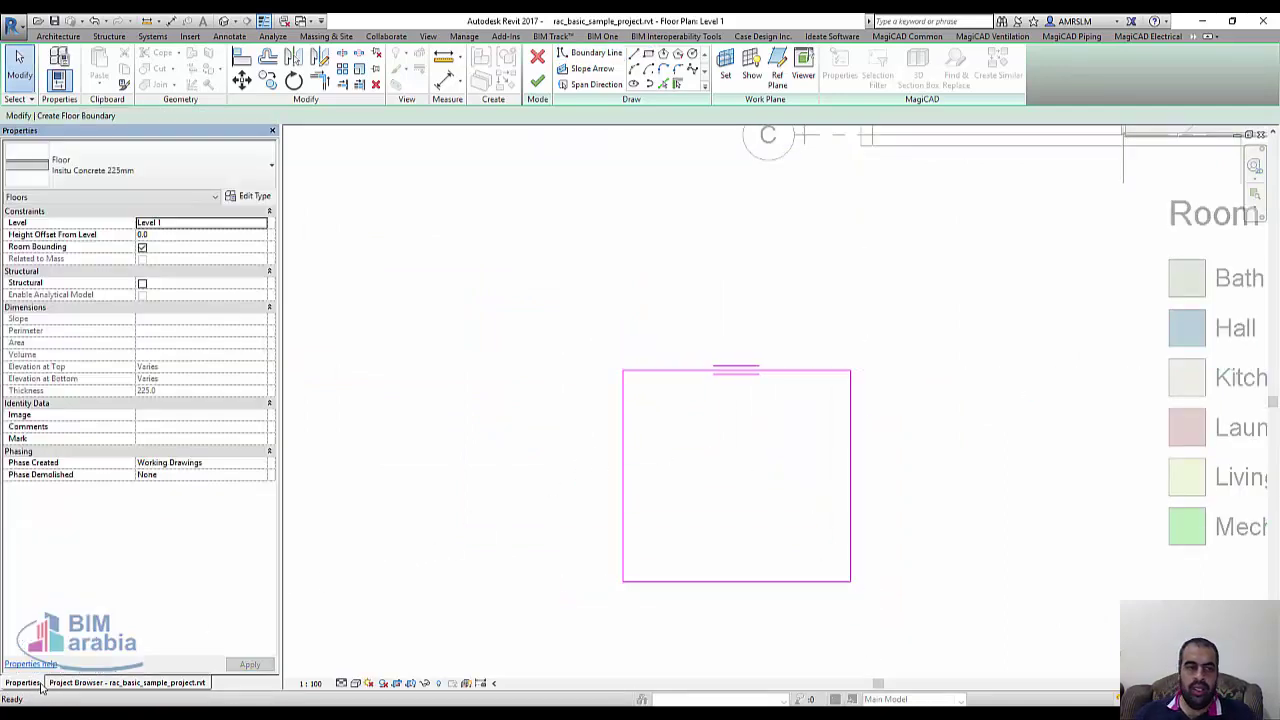
left_click(121, 180)
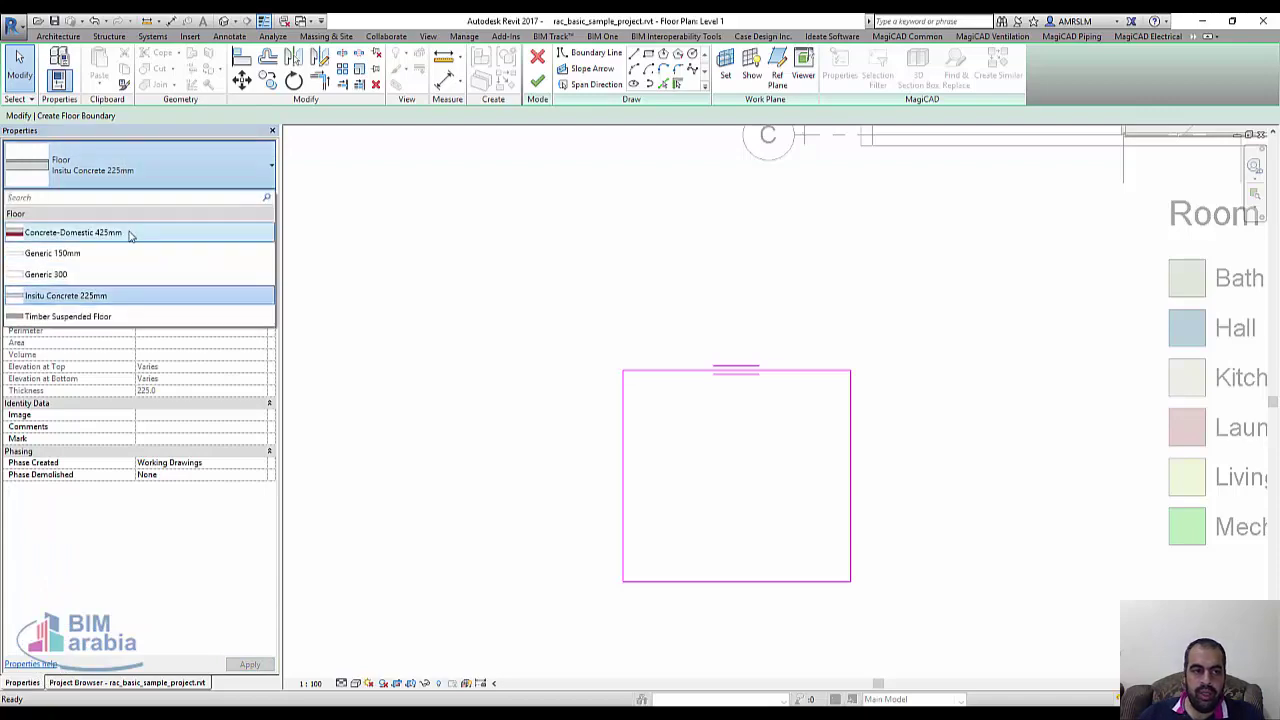
key("Escape")
left_click(537, 82)
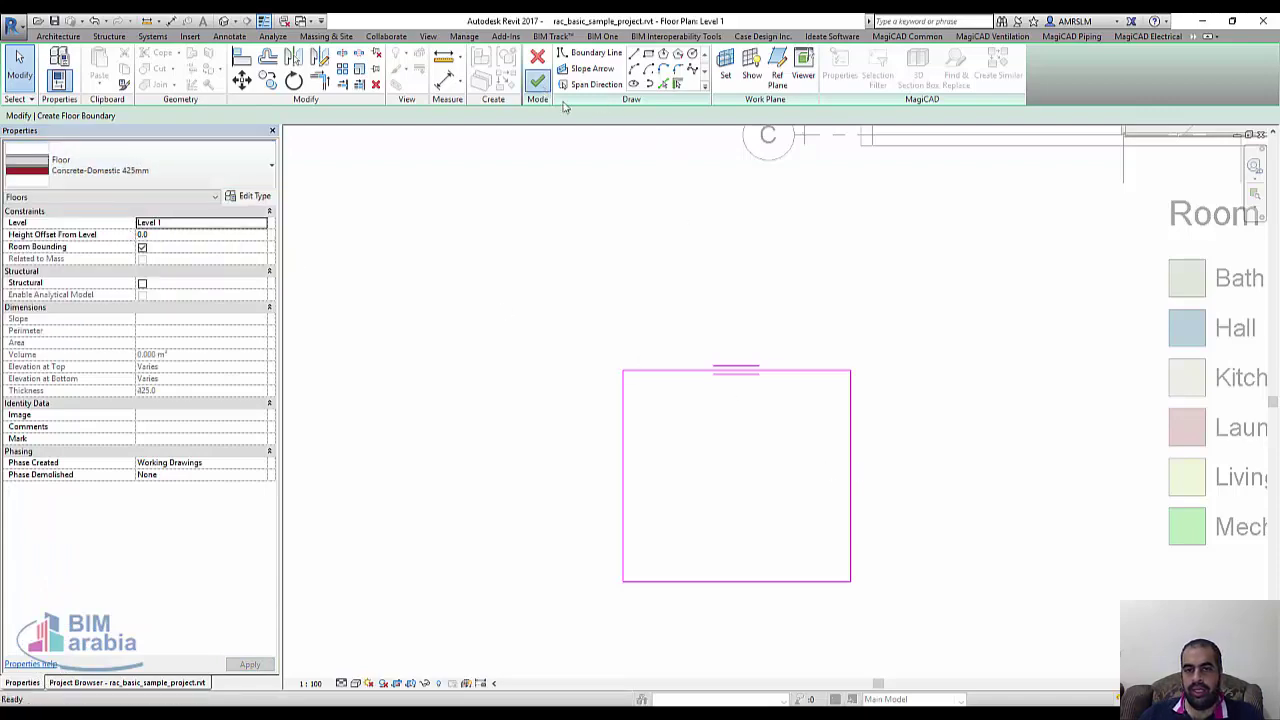
- Turn off Crop View and switch to the default 3D view of the floor
left_click(935, 601)
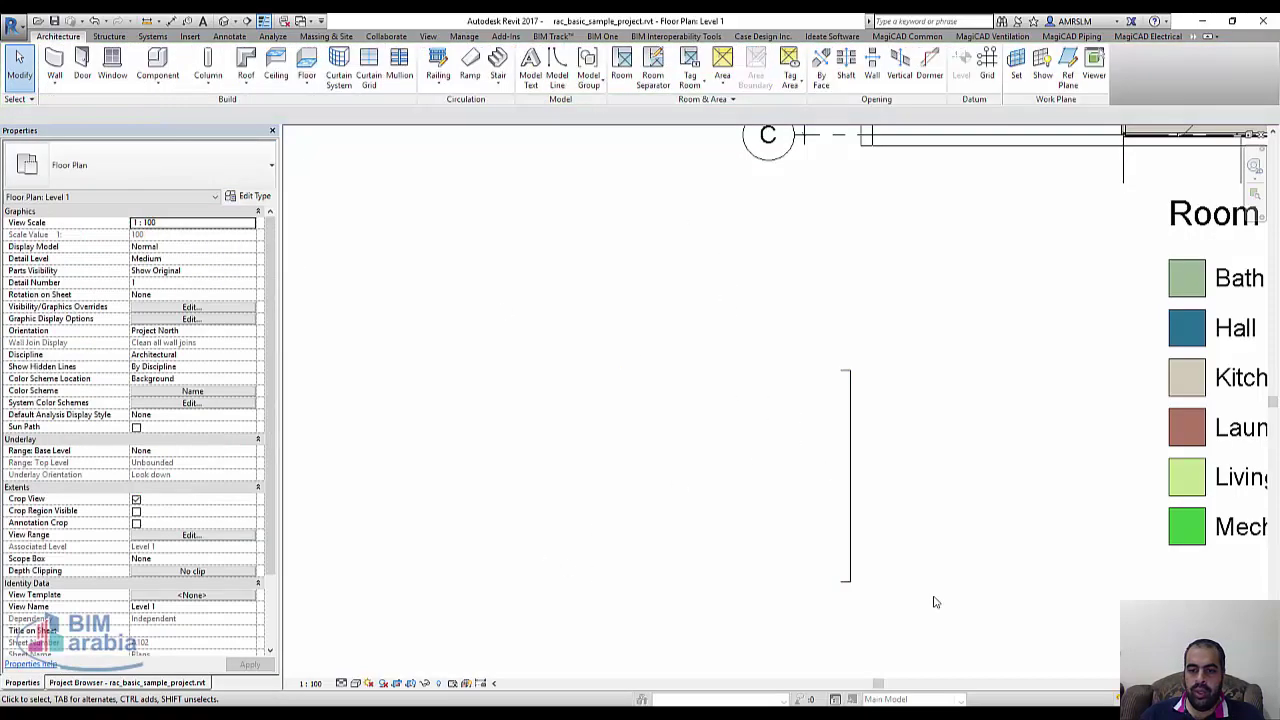
left_click(397, 684)
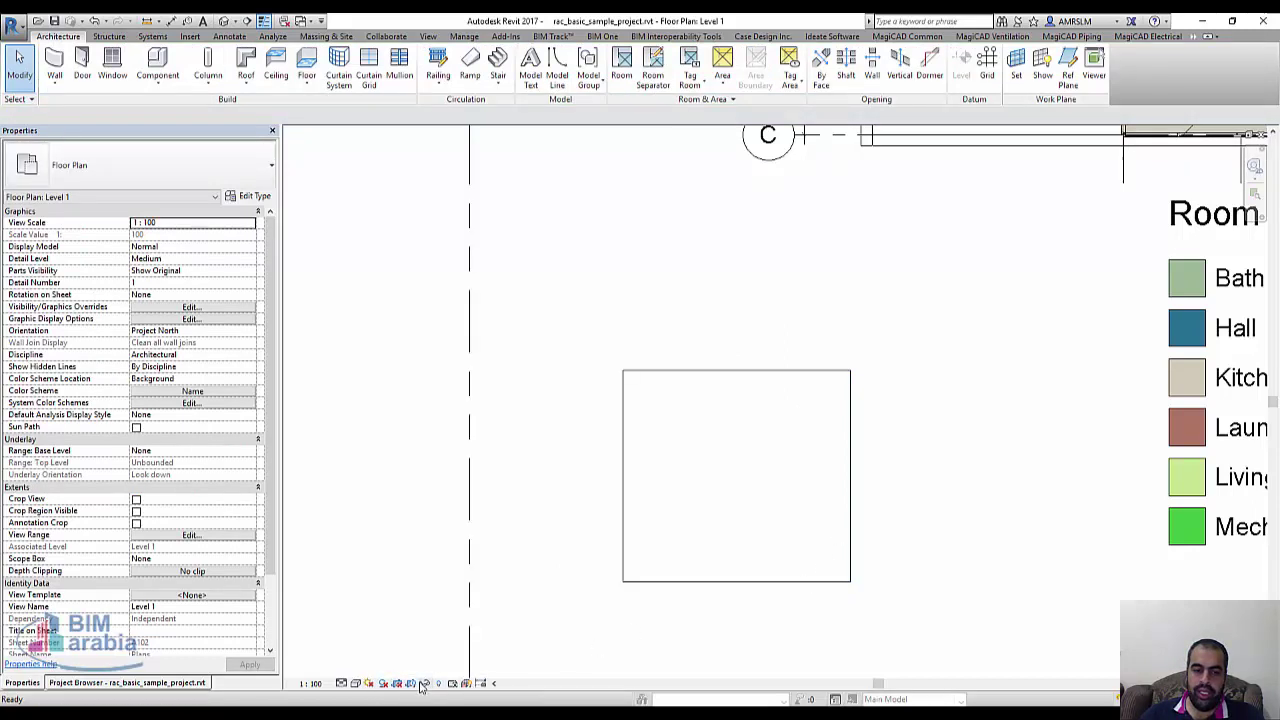
left_click(219, 22)
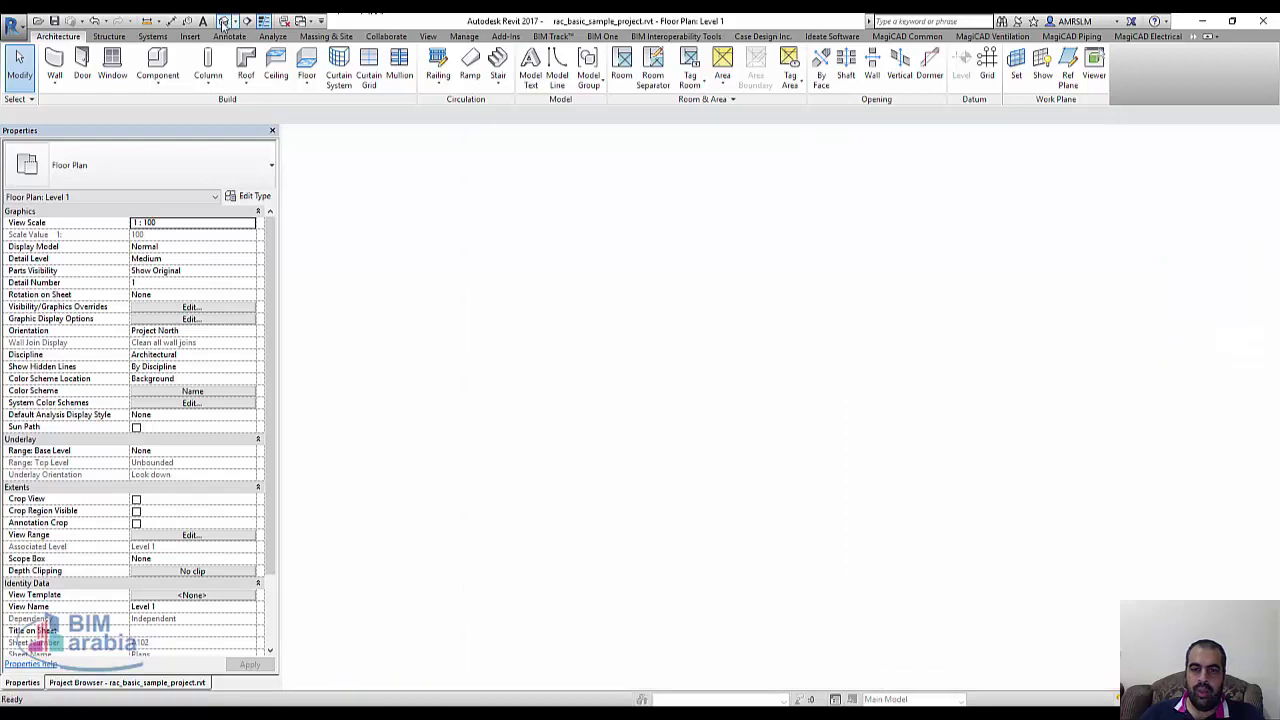
scroll(631, 447, "up", 5)
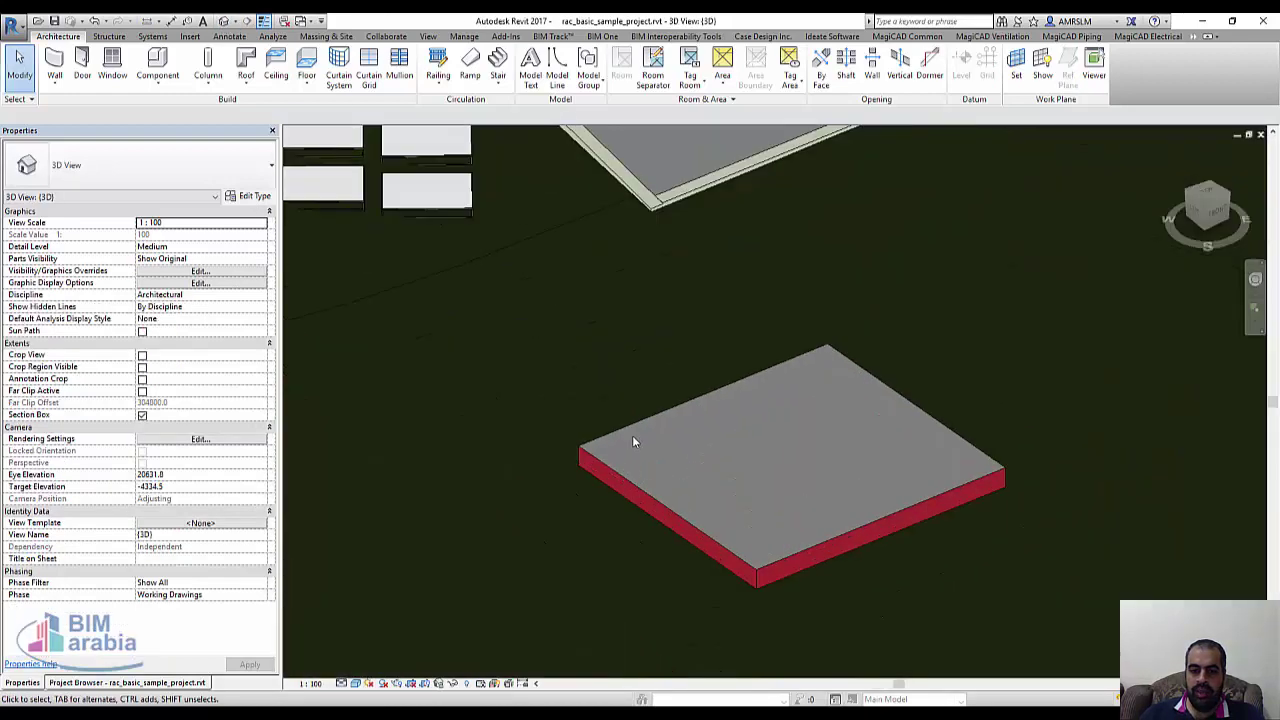
left_click(634, 430)
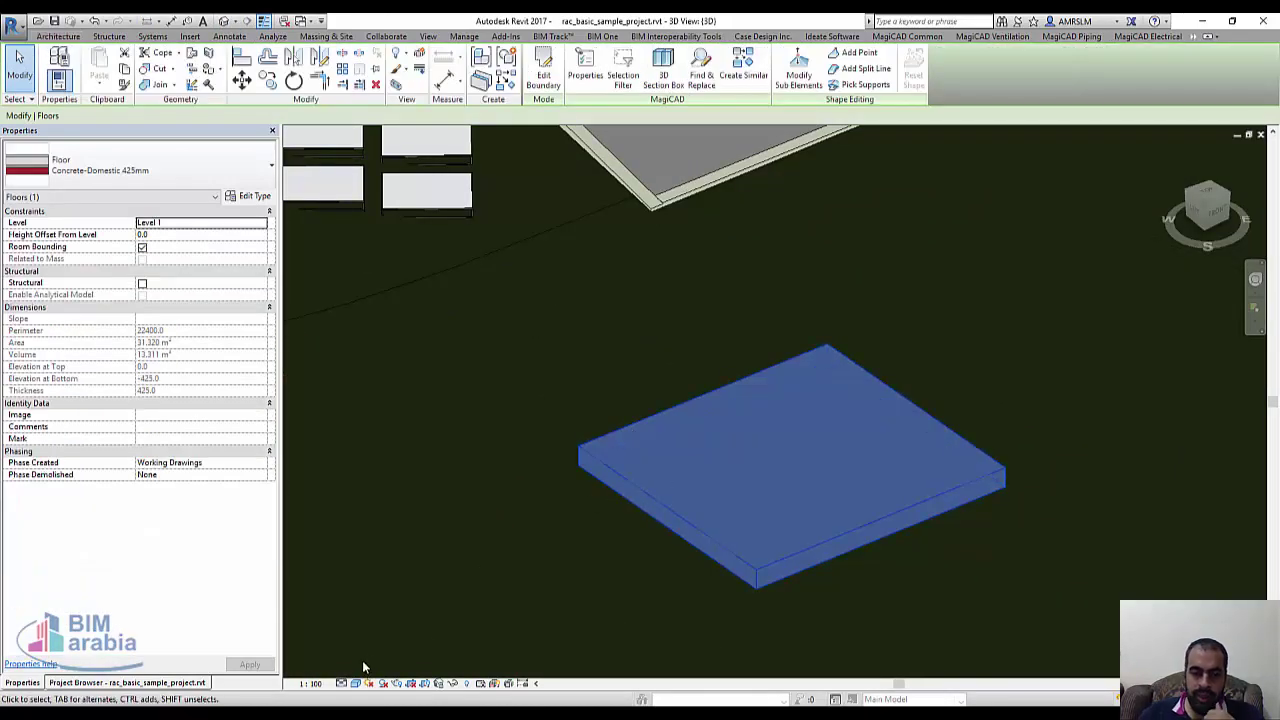
left_click(458, 566)
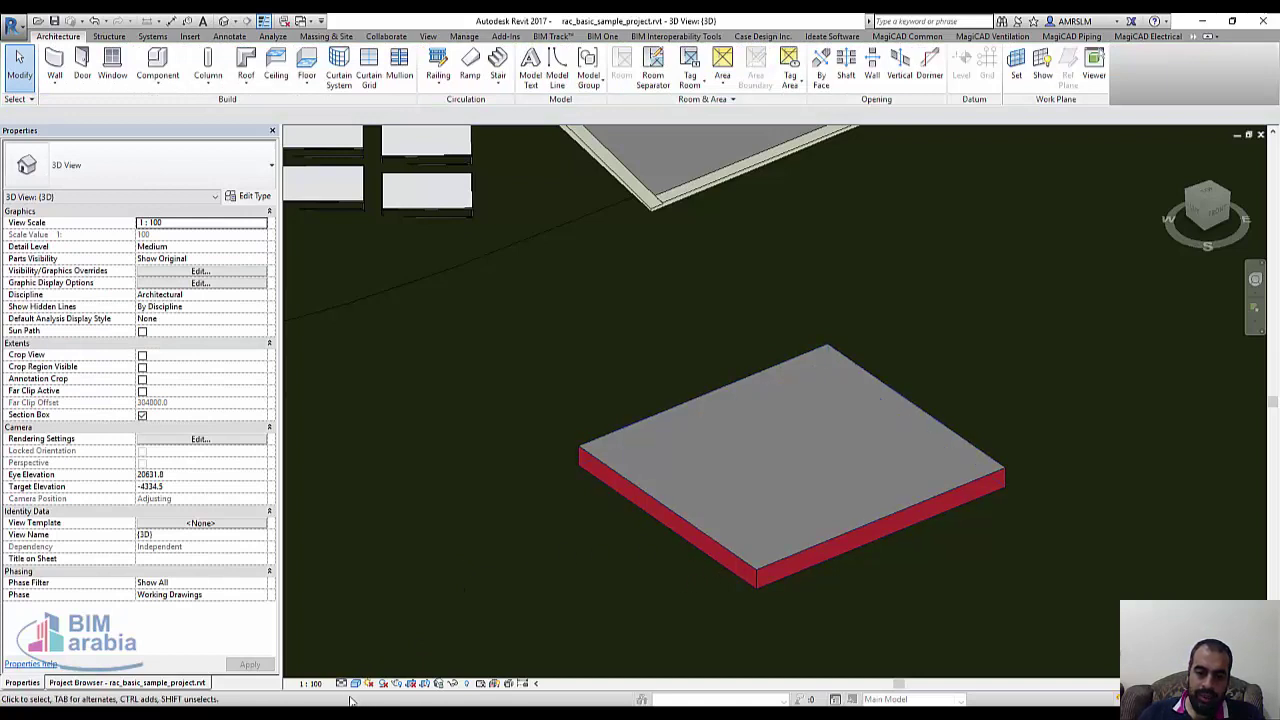
- Set the 3D view's detail level to Fine and select the 425 mm slab
left_click(310, 683)
left_click(341, 683)
left_click(358, 668)
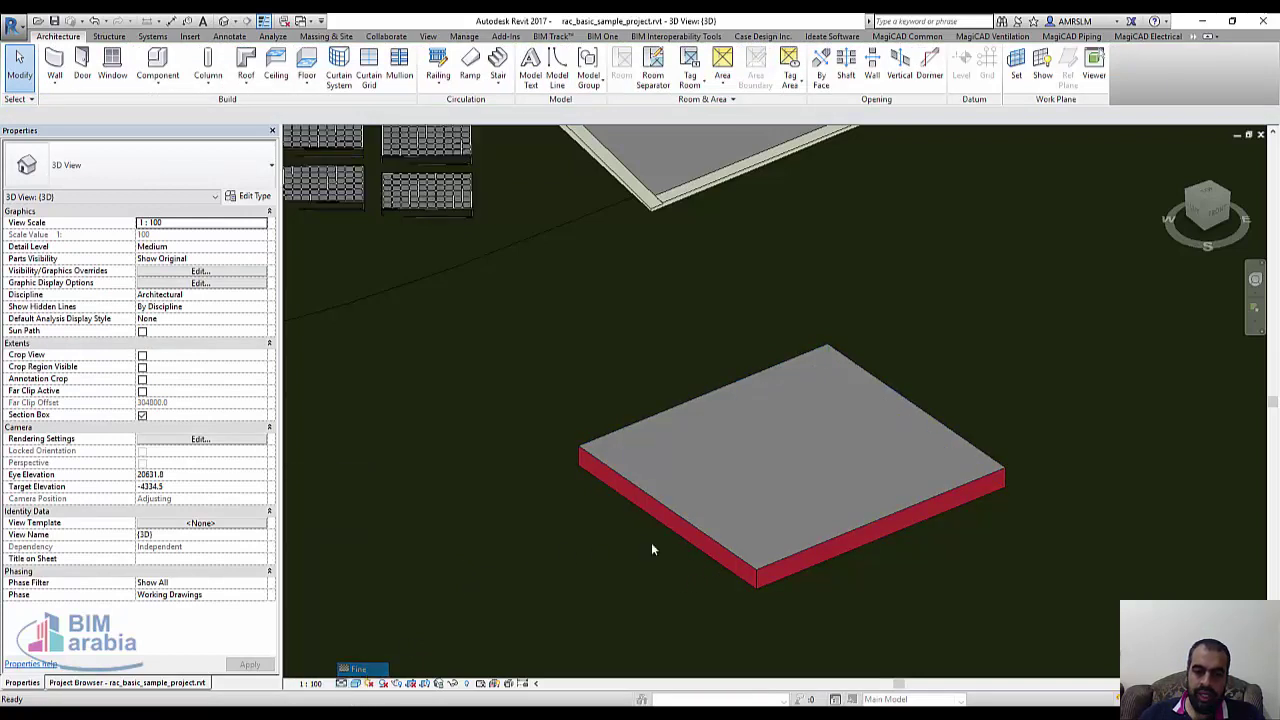
left_click(760, 555)
scroll(851, 546, "up", 5)
scroll(697, 423, "down", 3)
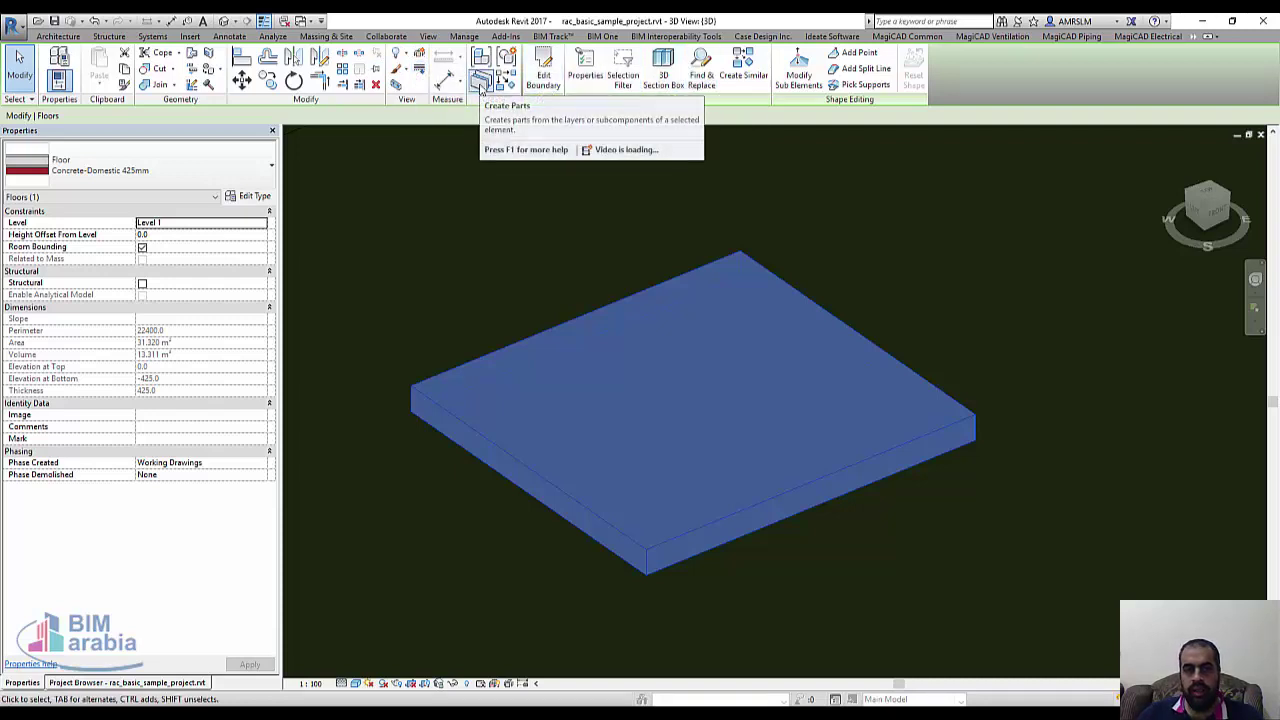
- Create parts from the floor, select the 50 mm top screed part, and start Divide Parts
left_click(481, 82)
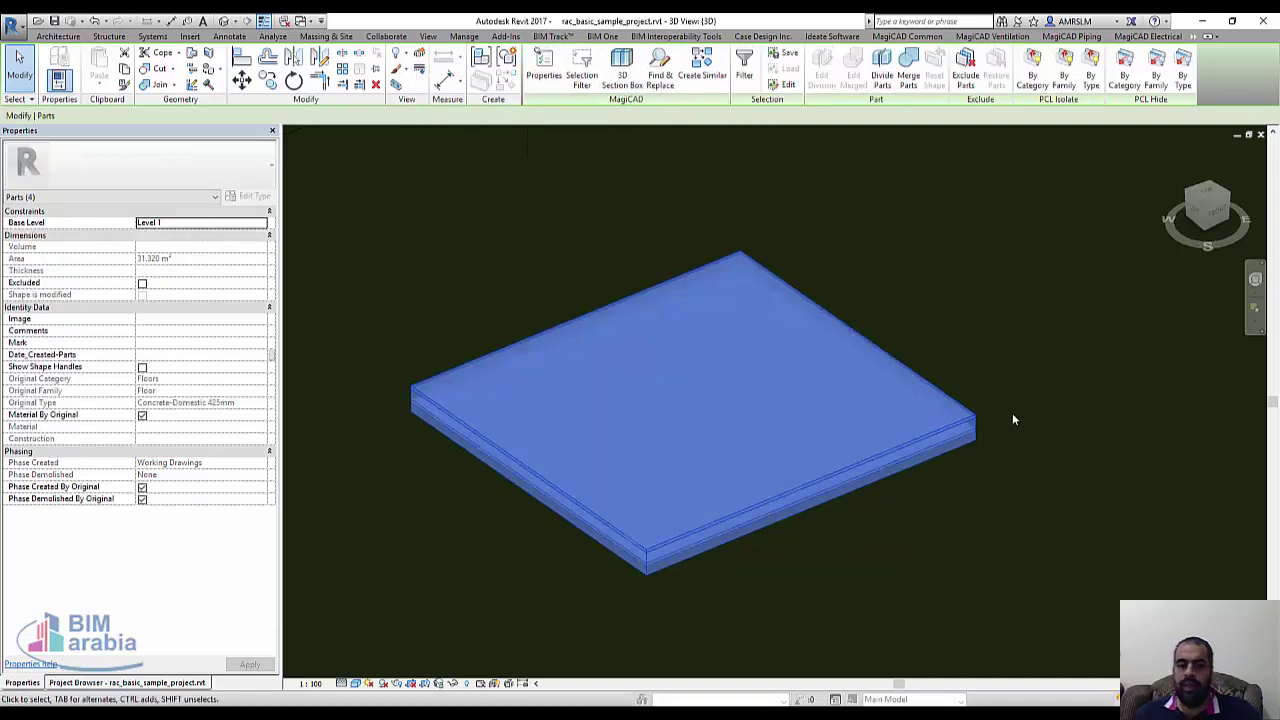
left_click(1014, 399)
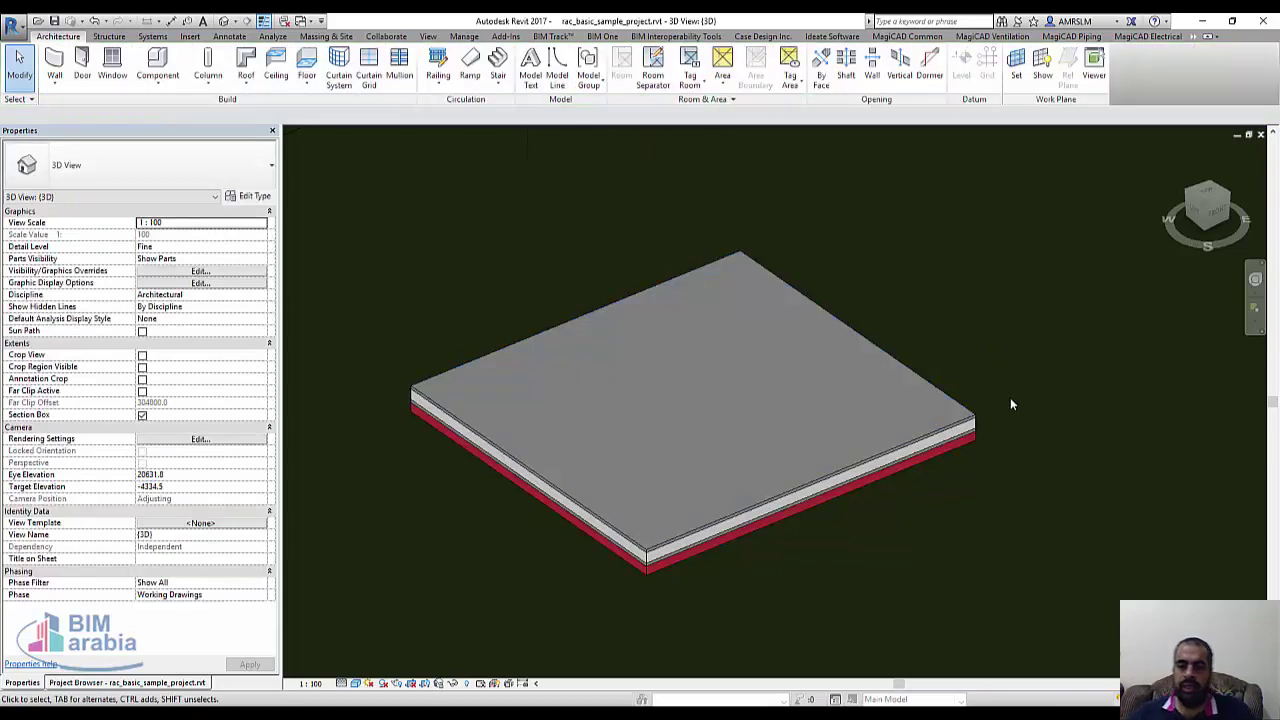
left_click(913, 367)
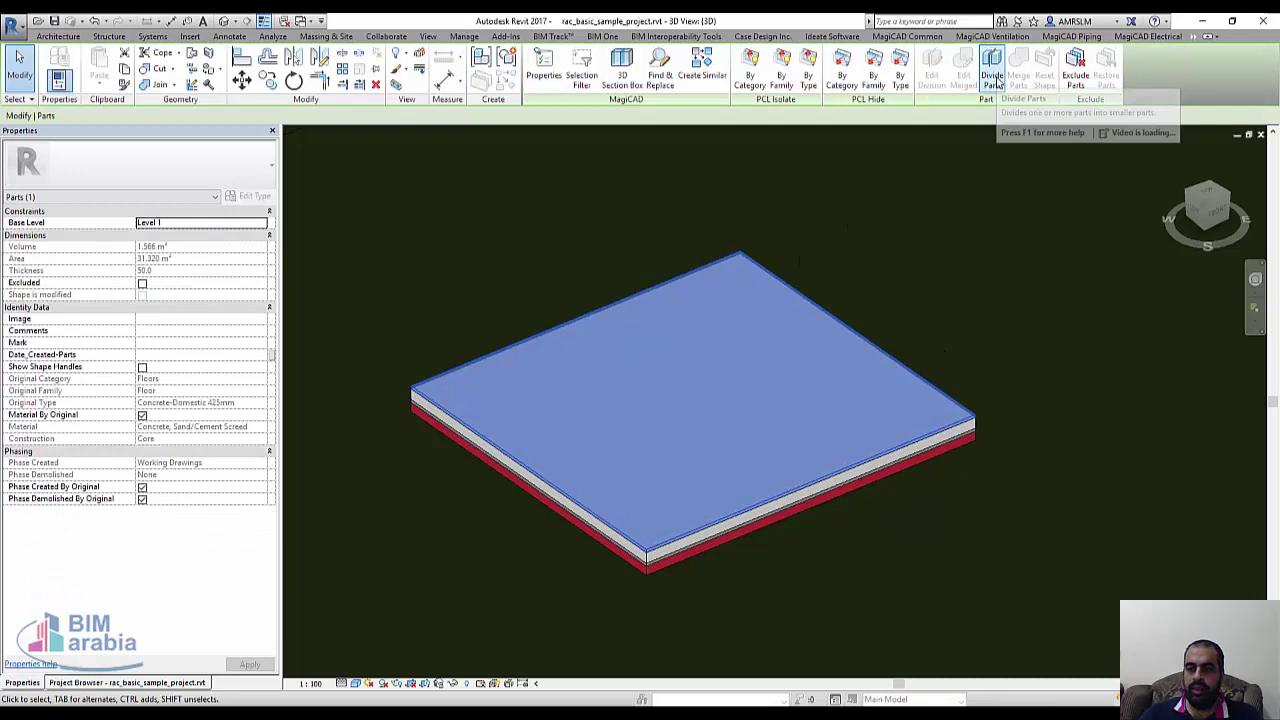
left_click(993, 75)
left_click(666, 439)
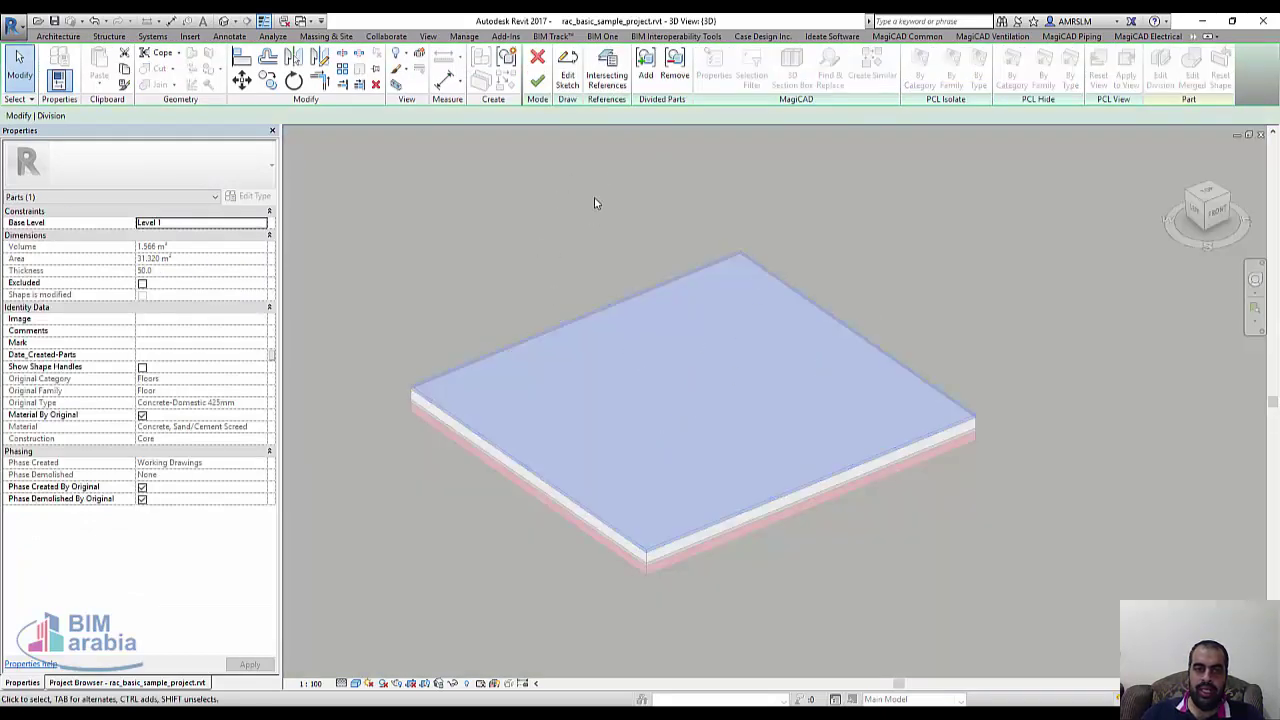
- Open the division sketch and view the slab from Top on the ViewCube
left_click(567, 72)
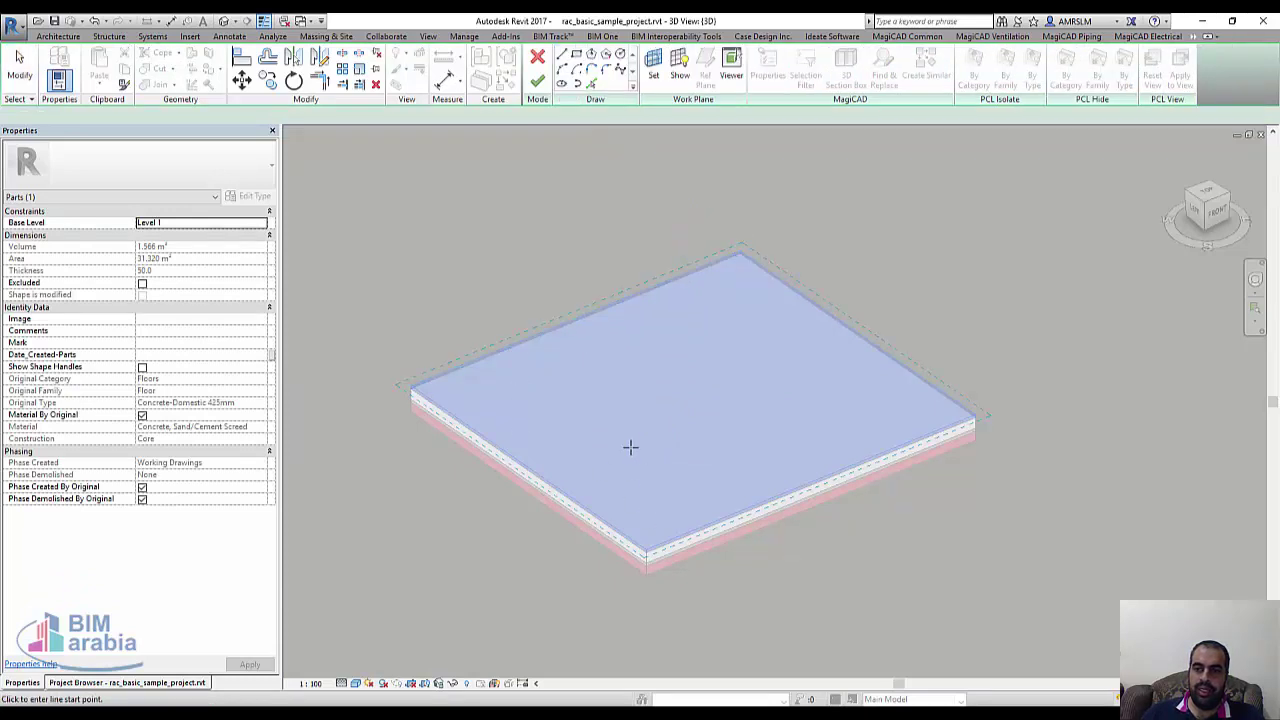
left_click(1208, 194)
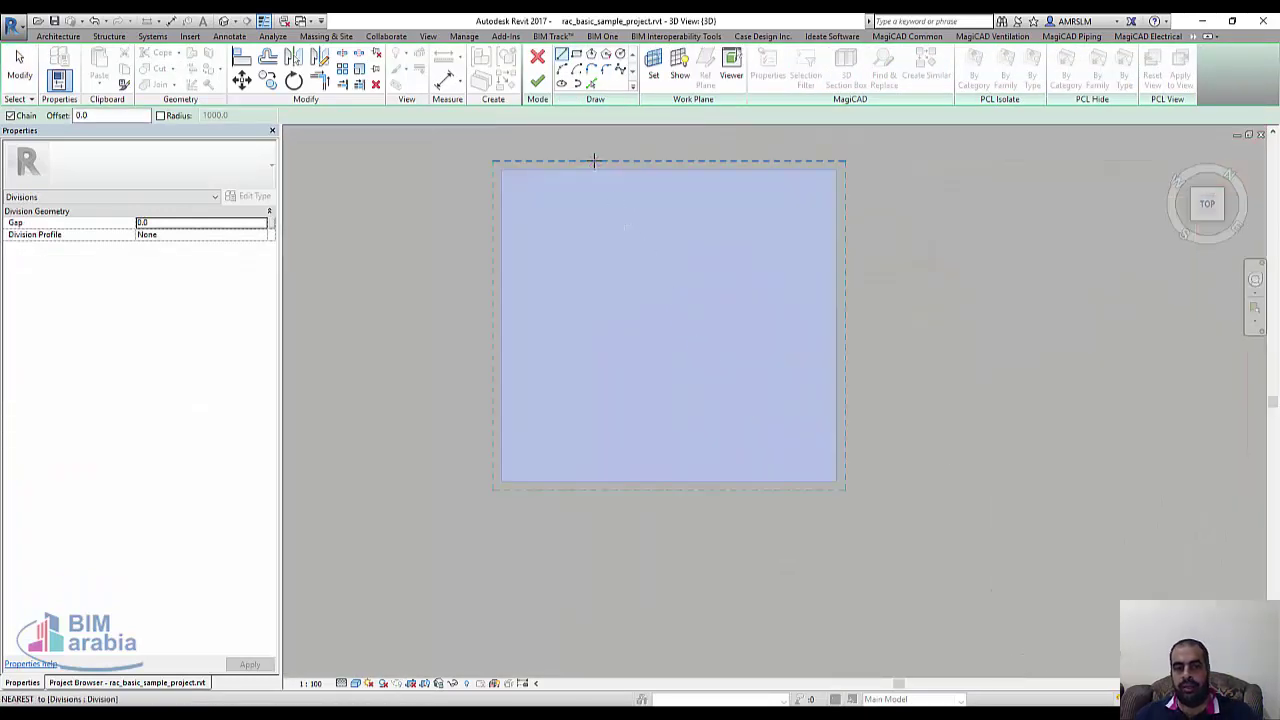
scroll(594, 160, "up", 1)
key("Escape")
scroll(514, 163, "up", 1)
scroll(514, 163, "up", 1)
scroll(500, 194, "up", 1)
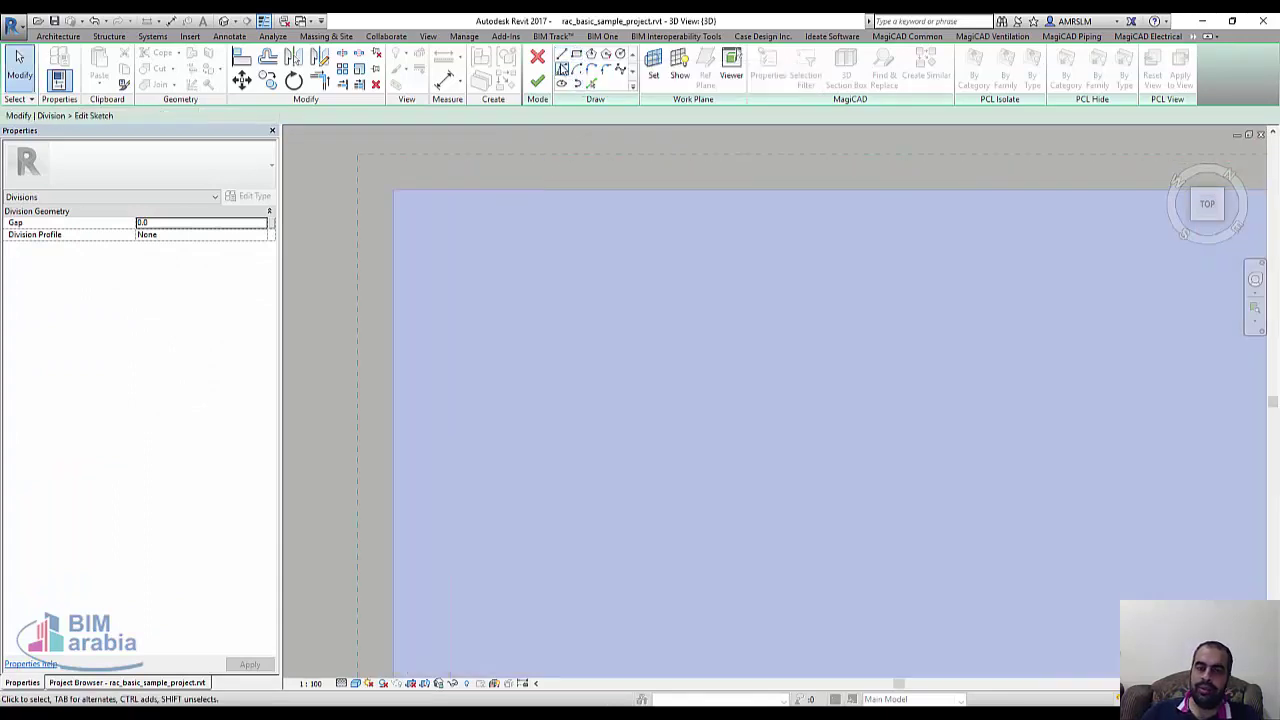
- Draw a 500 mm test rectangle in the sketch, then select and delete it
left_click(577, 55)
left_click(513, 326)
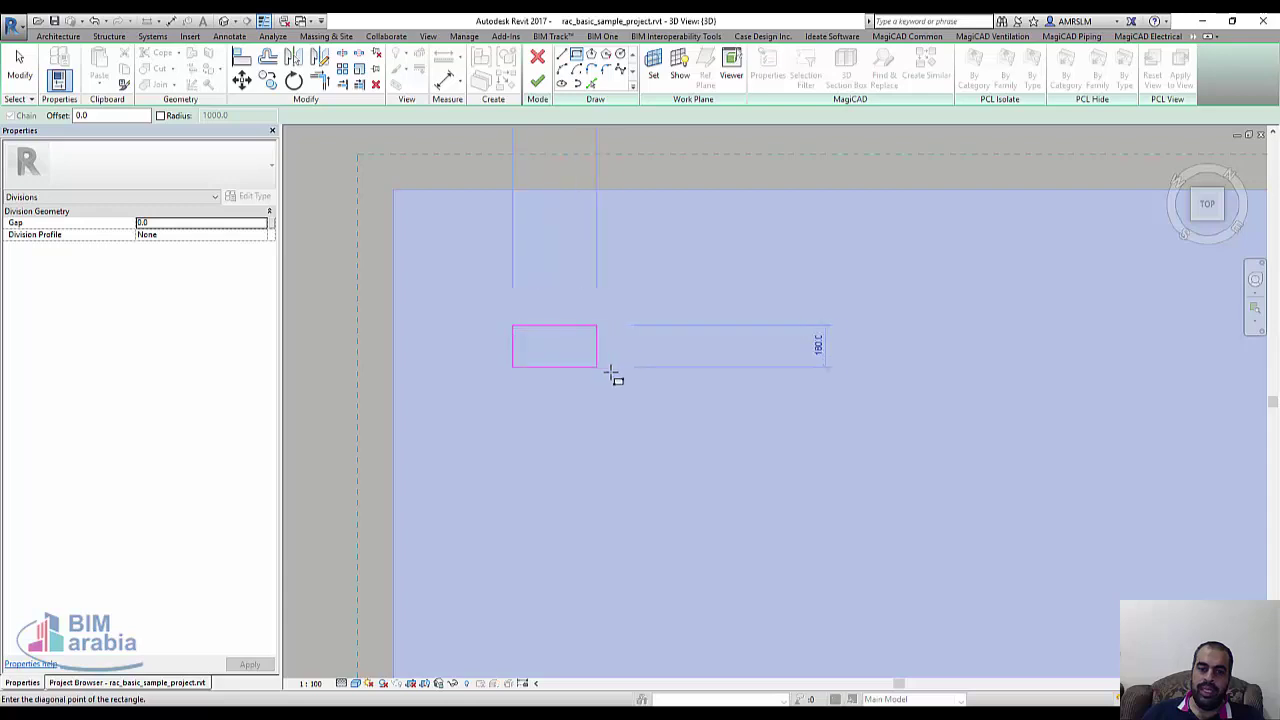
left_click(630, 400)
key("Escape")
key("Escape")
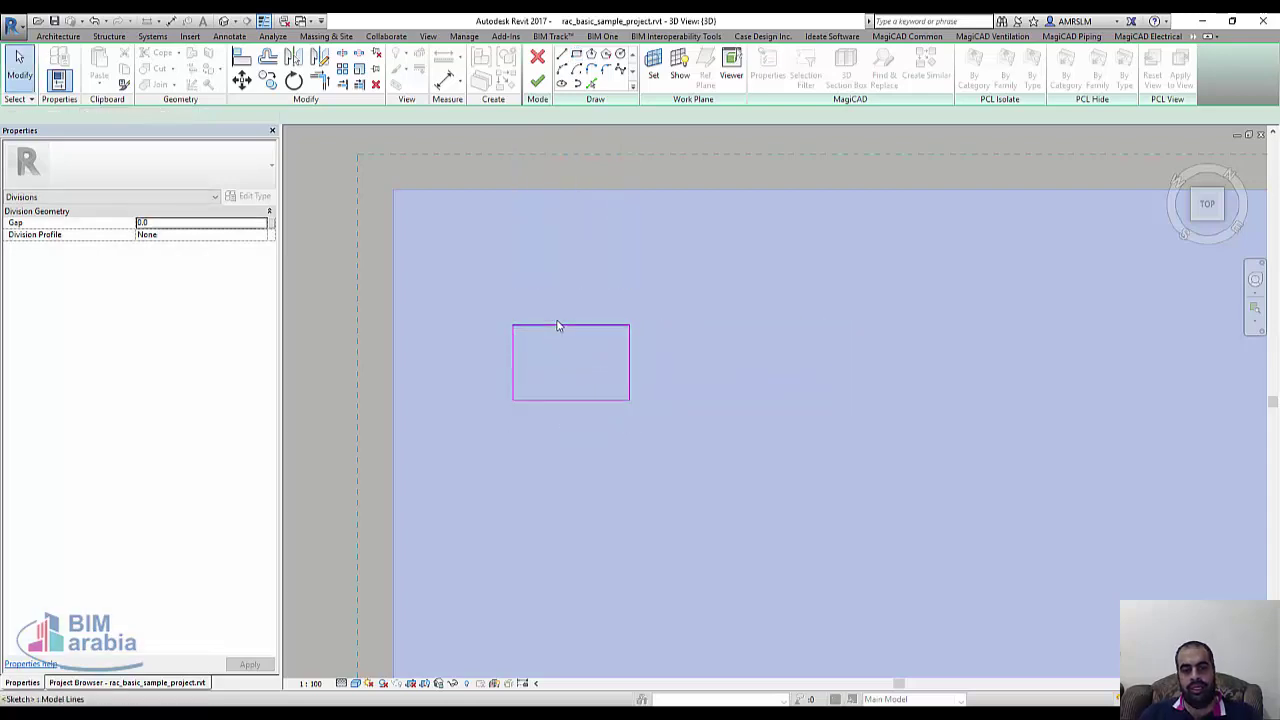
left_click(586, 327)
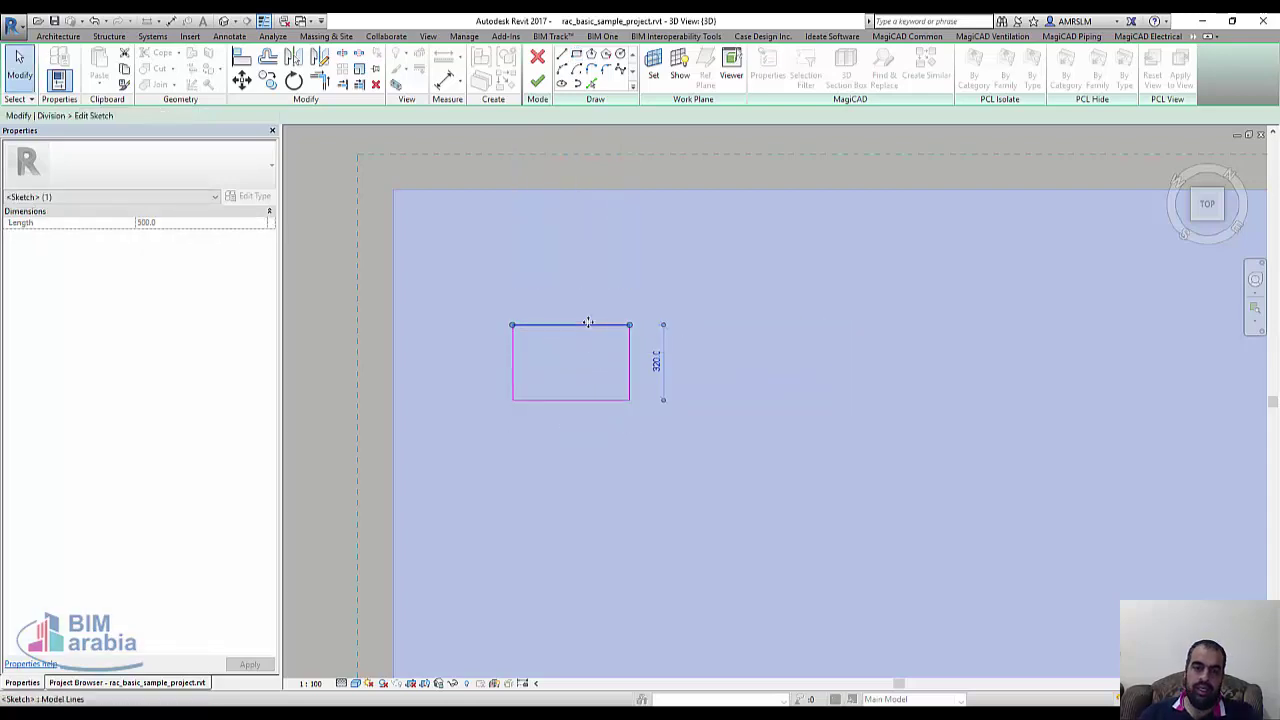
left_click(600, 297)
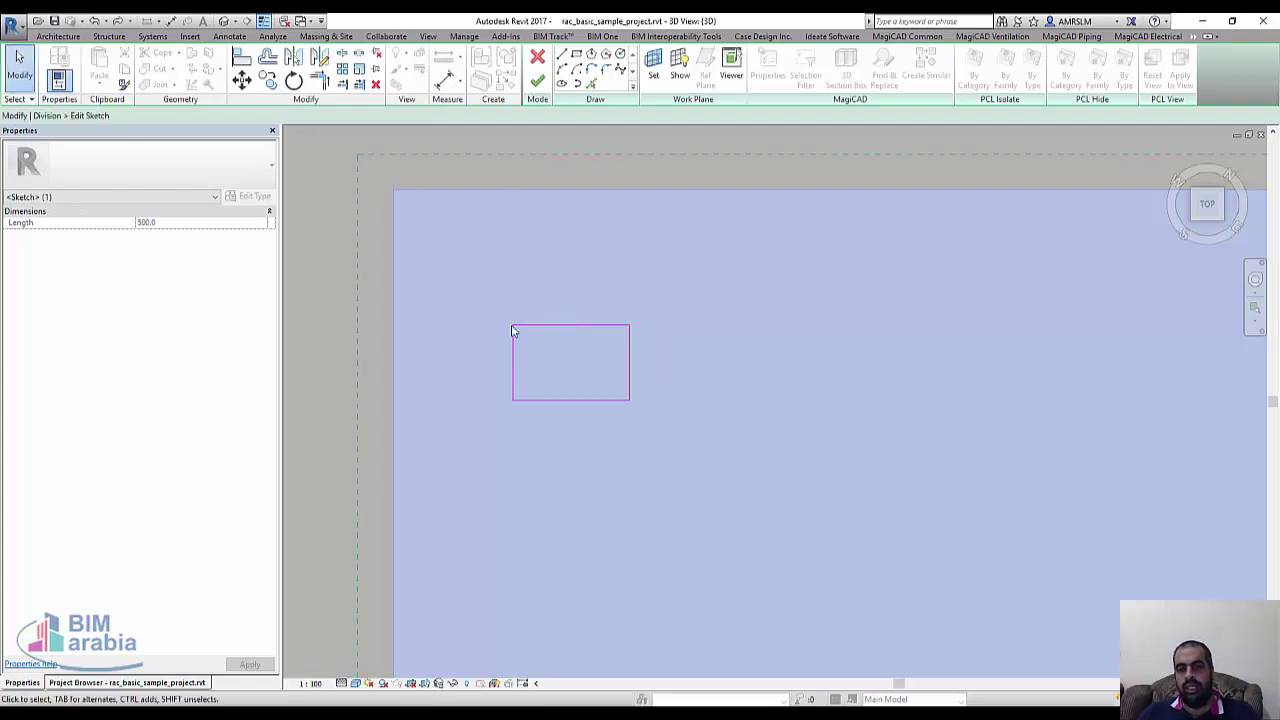
left_click_drag(488, 288, 652, 444)
key("Delete")
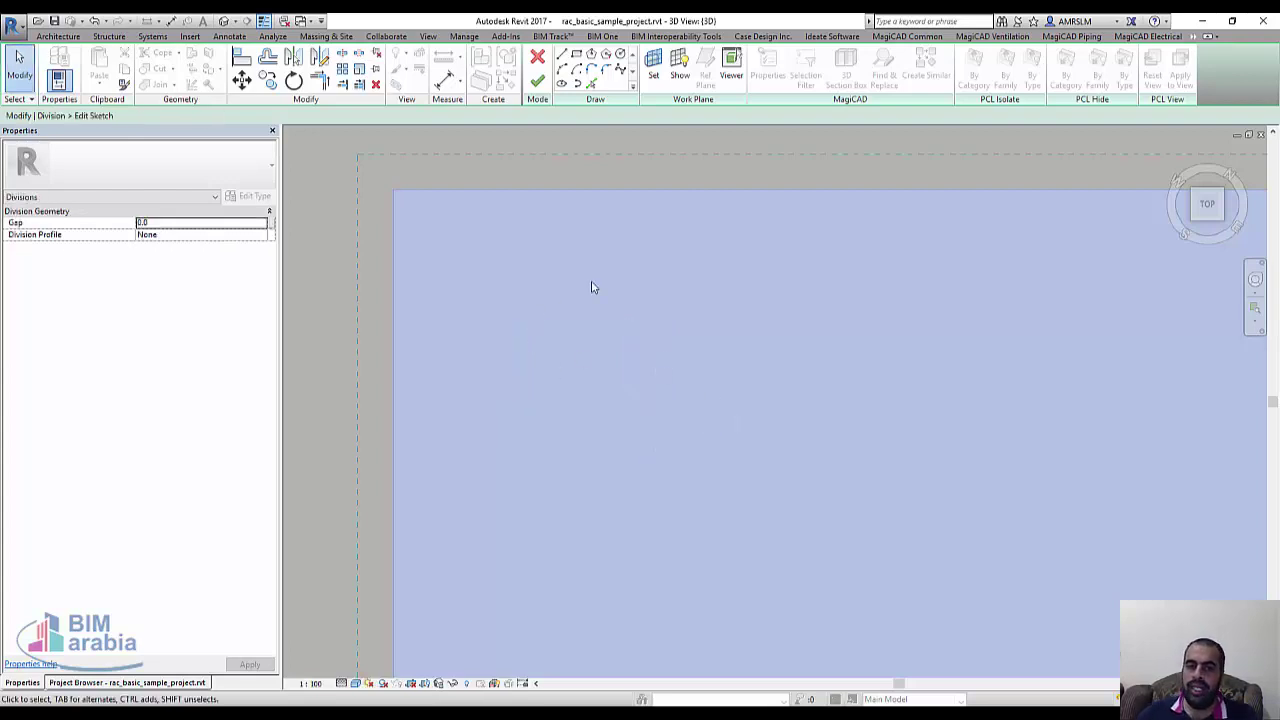
- Draw a chevron line: a 400 mm horizontal segment ending in a 45° segment
left_click(562, 58)
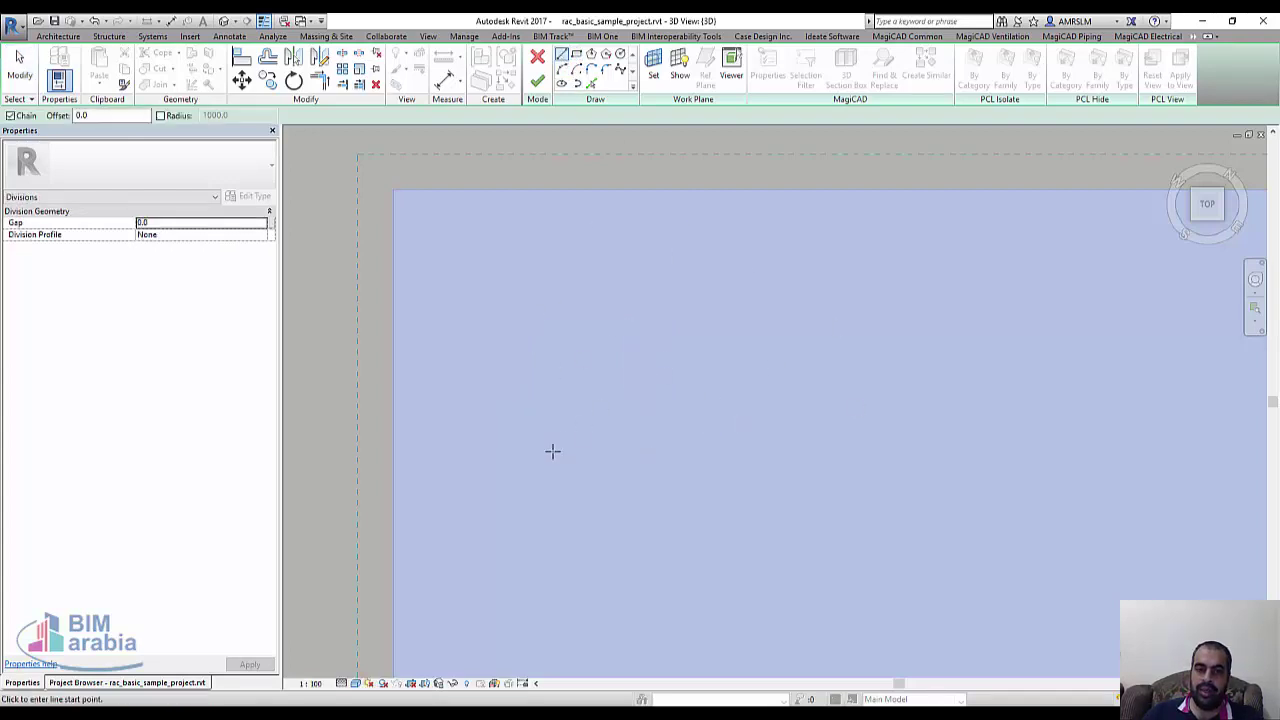
left_click(484, 445)
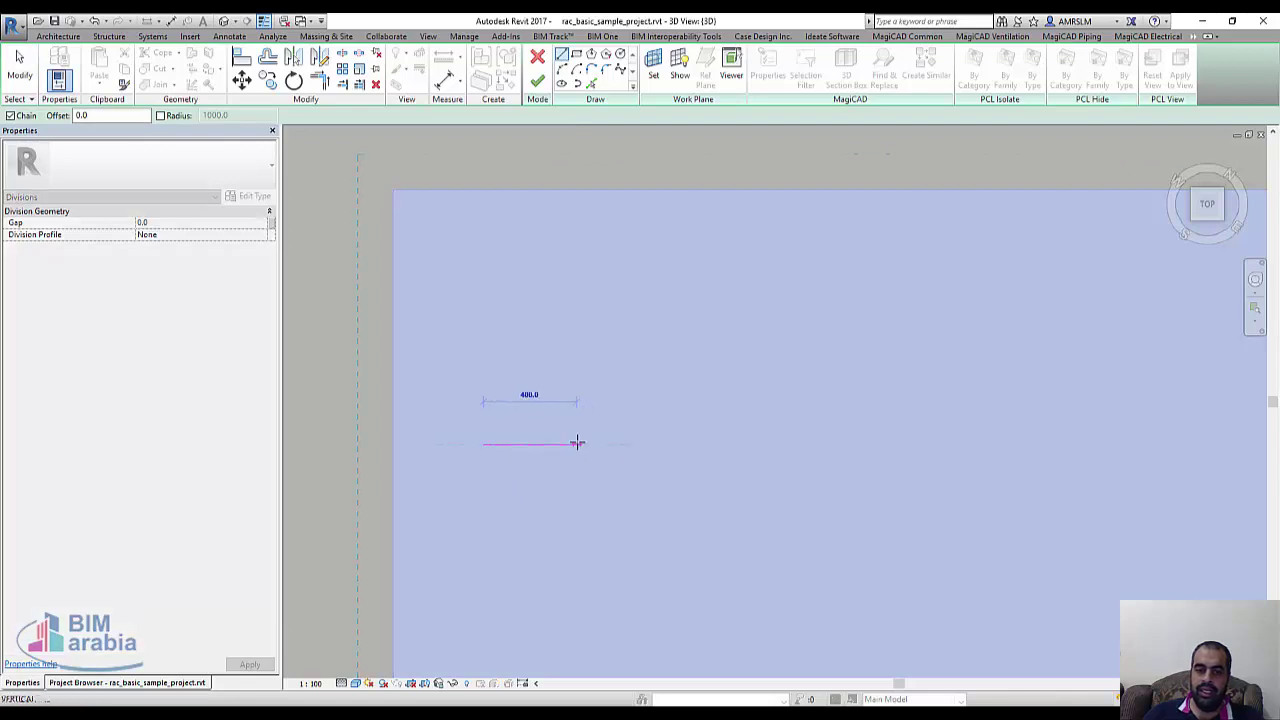
left_click(620, 399)
key("Escape")
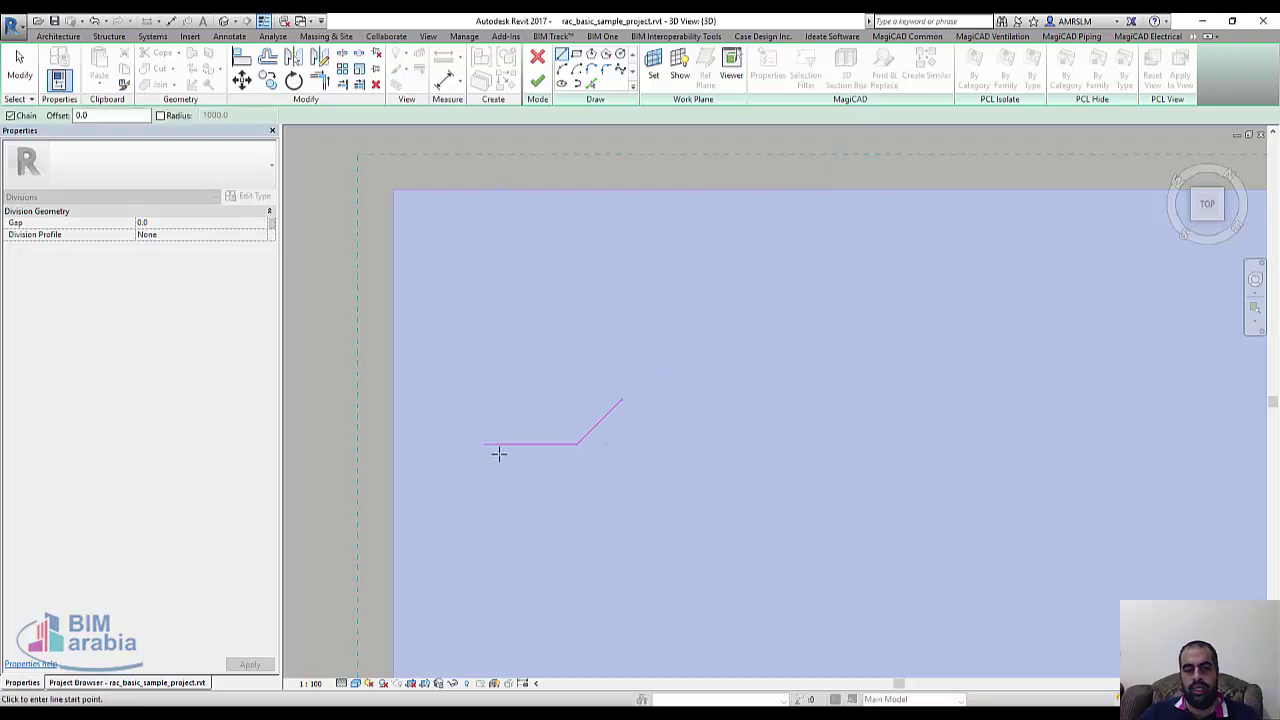
key("Escape")
- Rotate the horizontal line 45° and close the parallelogram's left side
left_click(545, 444)
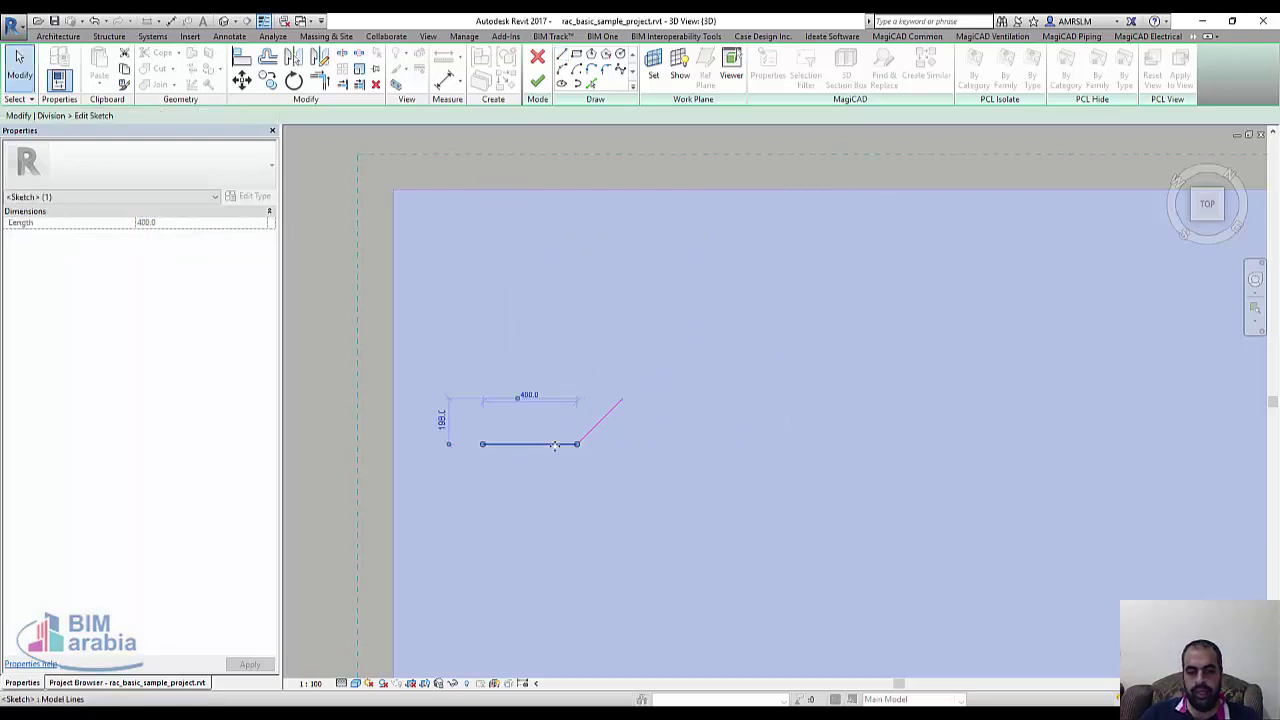
key("r")
key("o")
left_click(590, 440)
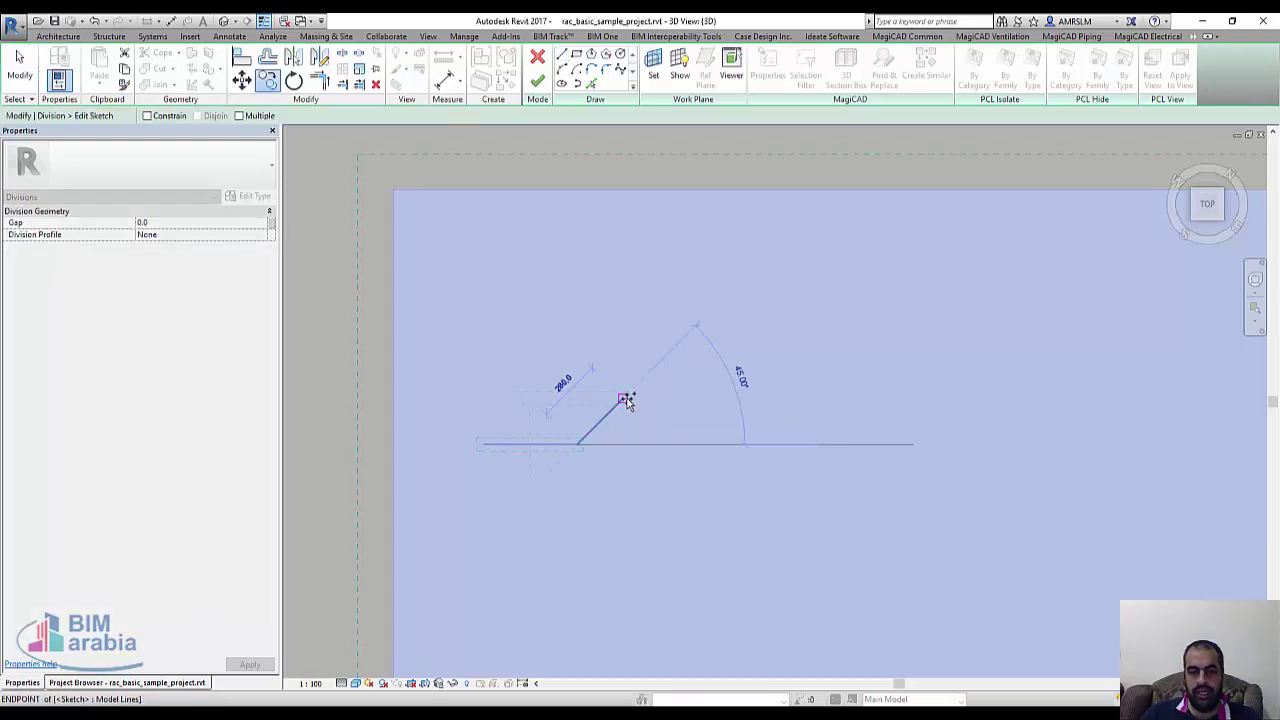
left_click(626, 400)
key("Escape")
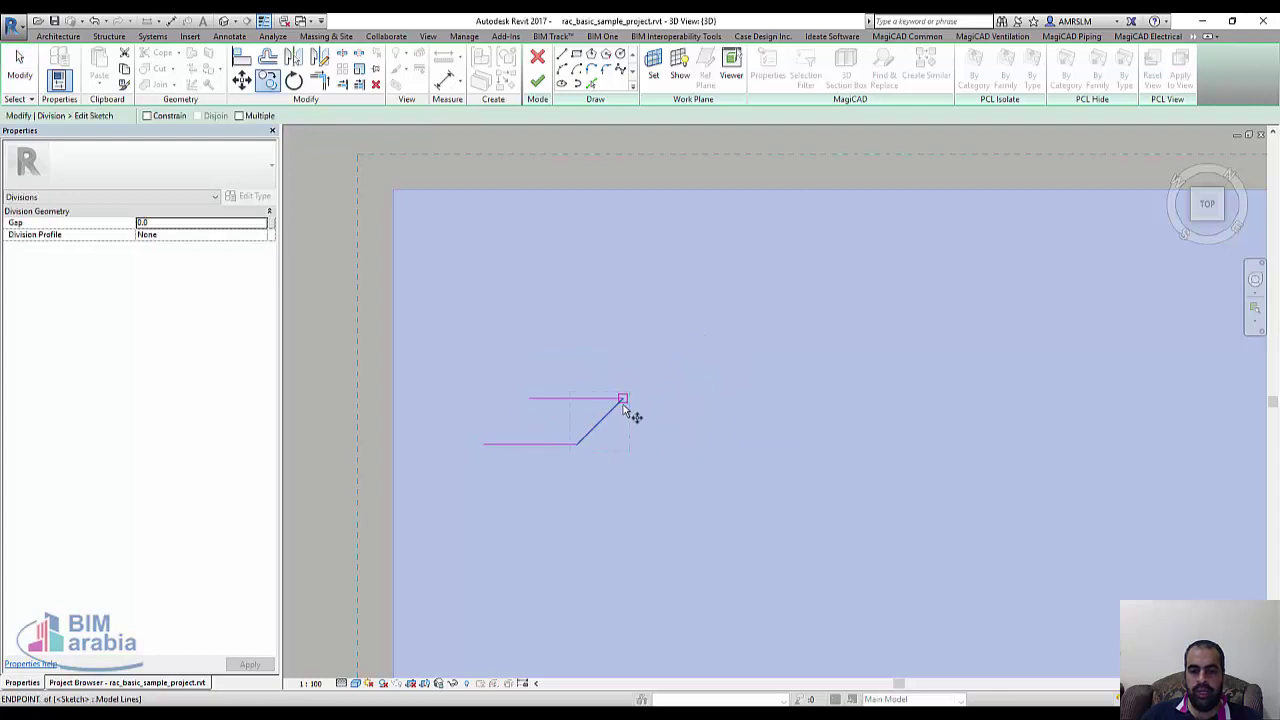
left_click(528, 399)
key("Escape")
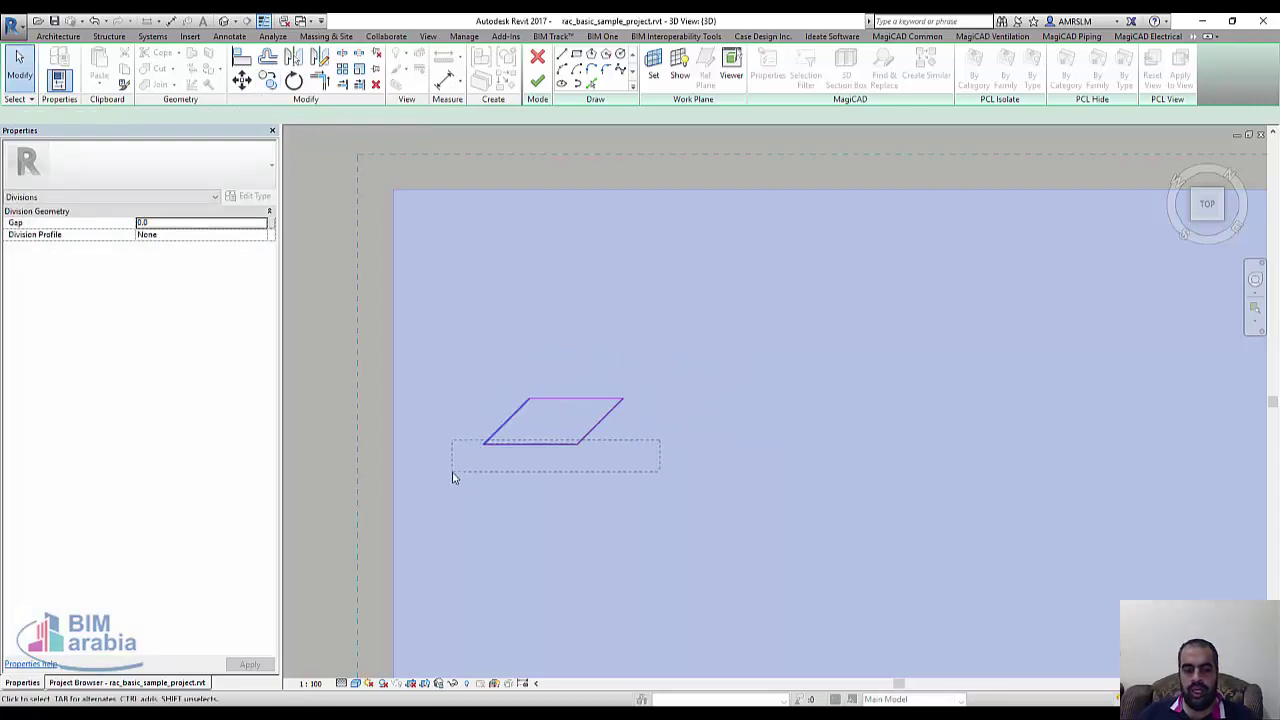
- Mirror the bottom line and diagonals across the parallelogram's top edge
left_click_drag(660, 434, 451, 474)
key("m")
key("m")
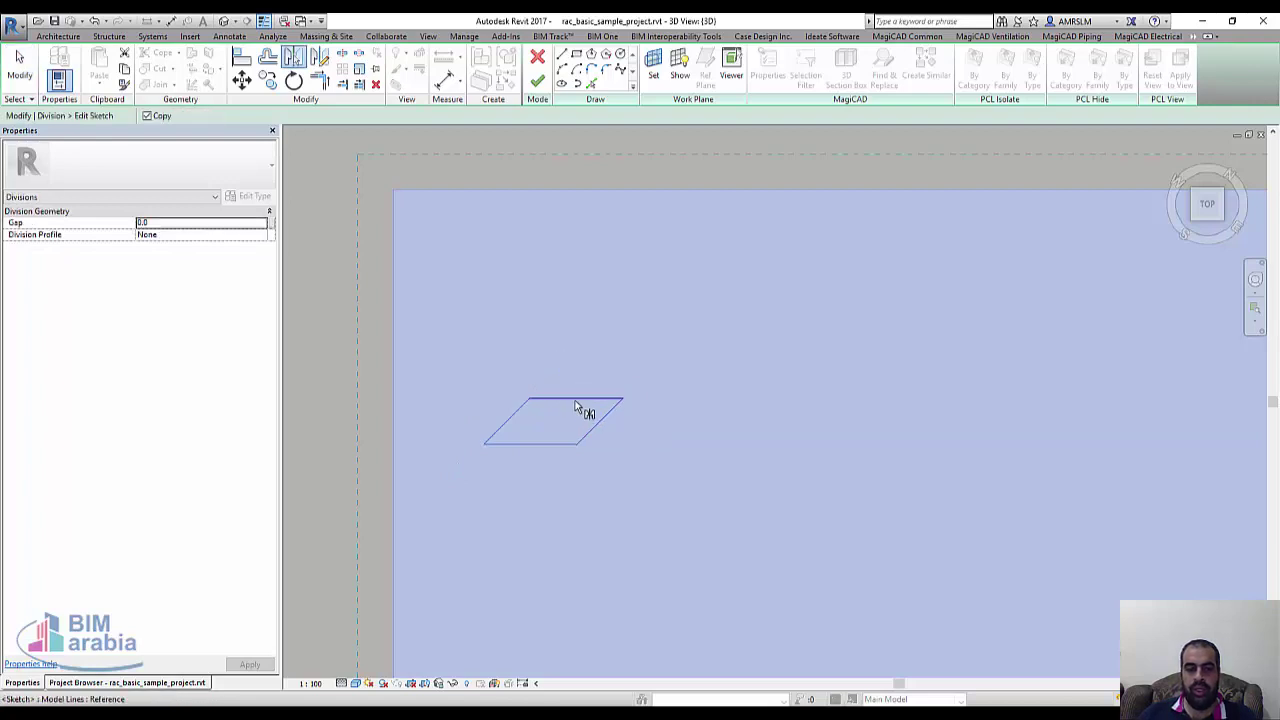
left_click(575, 405)
key("Escape")
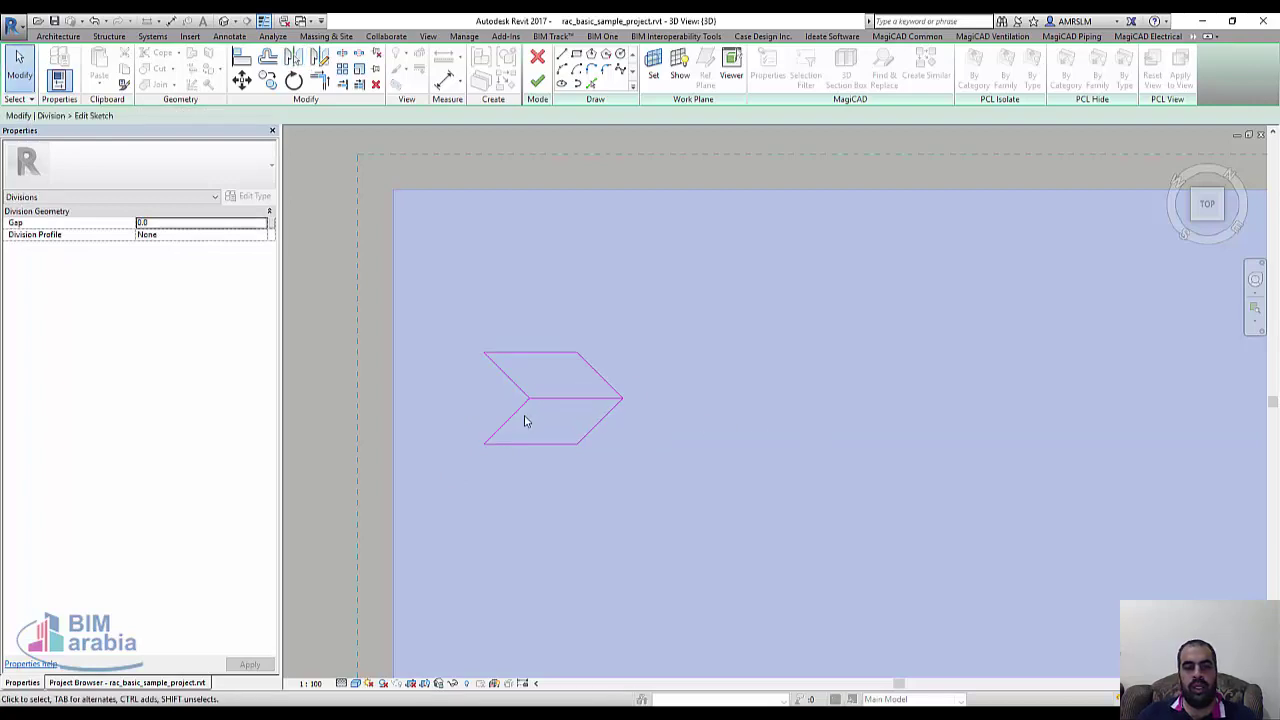
- Mirror the left diagonals about a drawn vertical axis to close the shape's left side
left_click(519, 418)
left_click(514, 371, "ctrl")
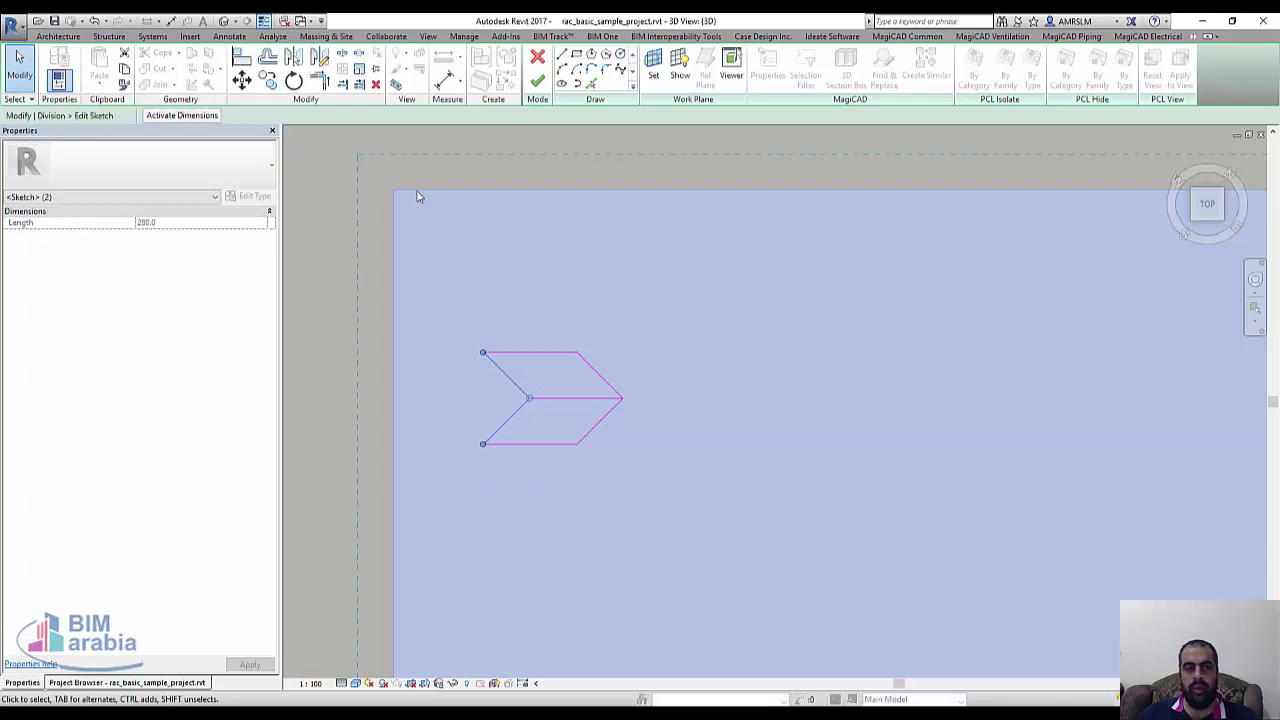
left_click(318, 60)
left_click(483, 352)
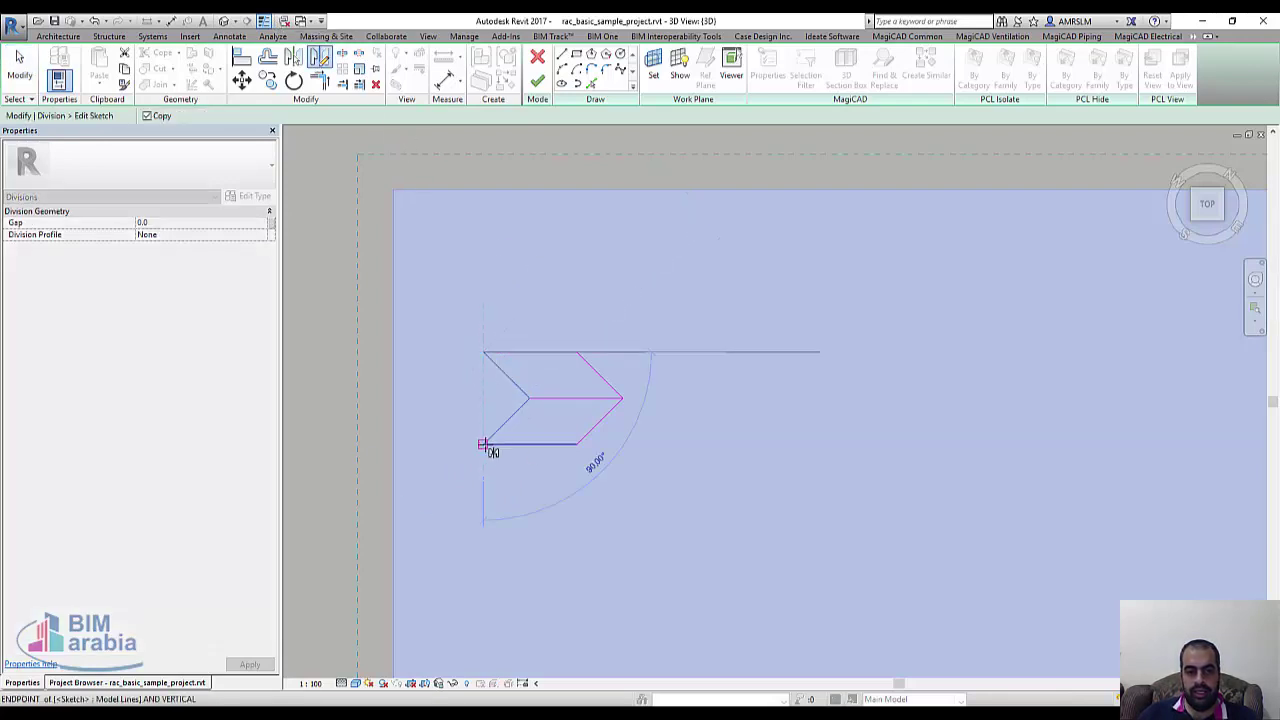
left_click(483, 445)
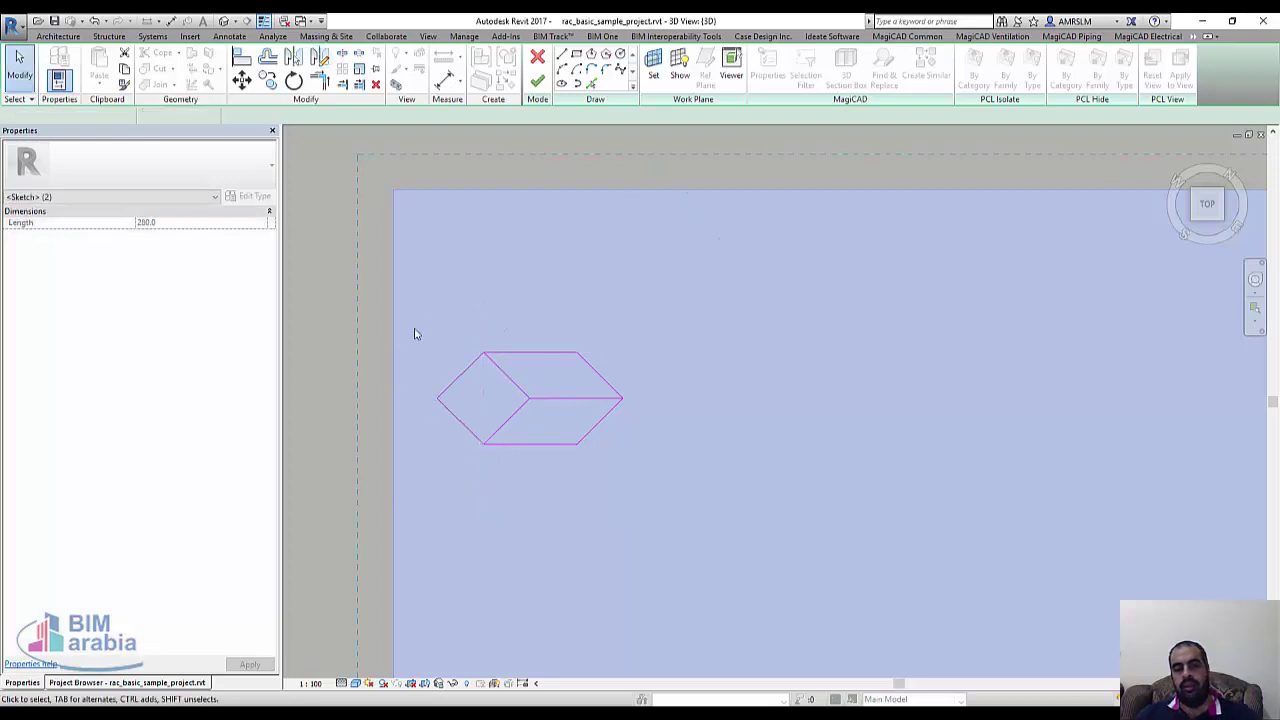
left_click(416, 334)
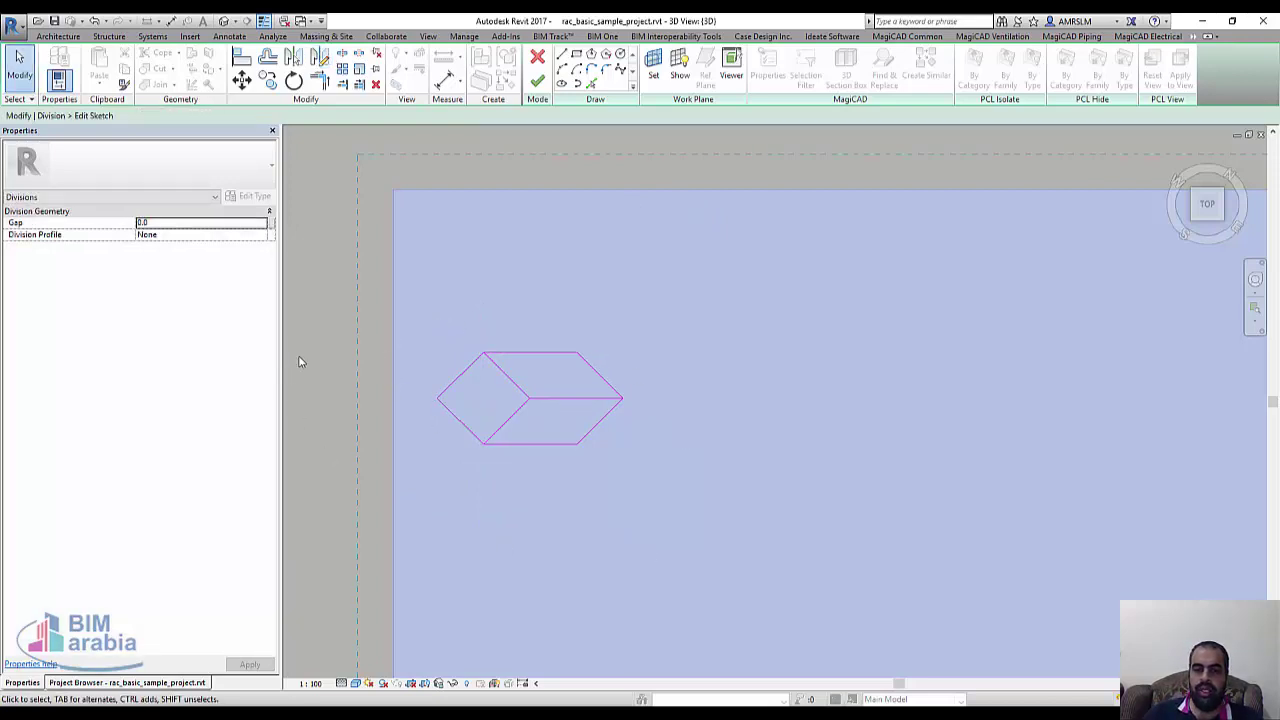
- Move all nine profile lines so the shape's vertex sits on the floor's top-left corner
scroll(340, 355, "down", 1)
scroll(480, 345, "down", 2)
scroll(450, 345, "up", 2)
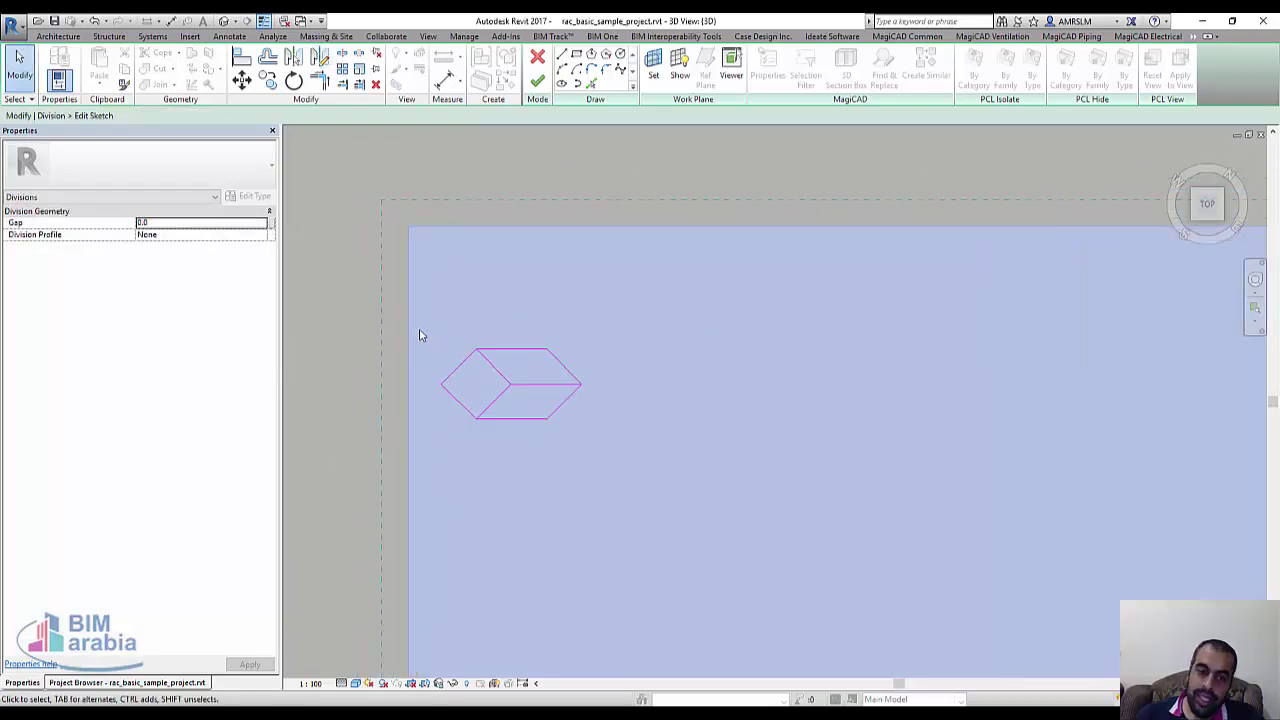
left_click_drag(333, 293, 643, 487)
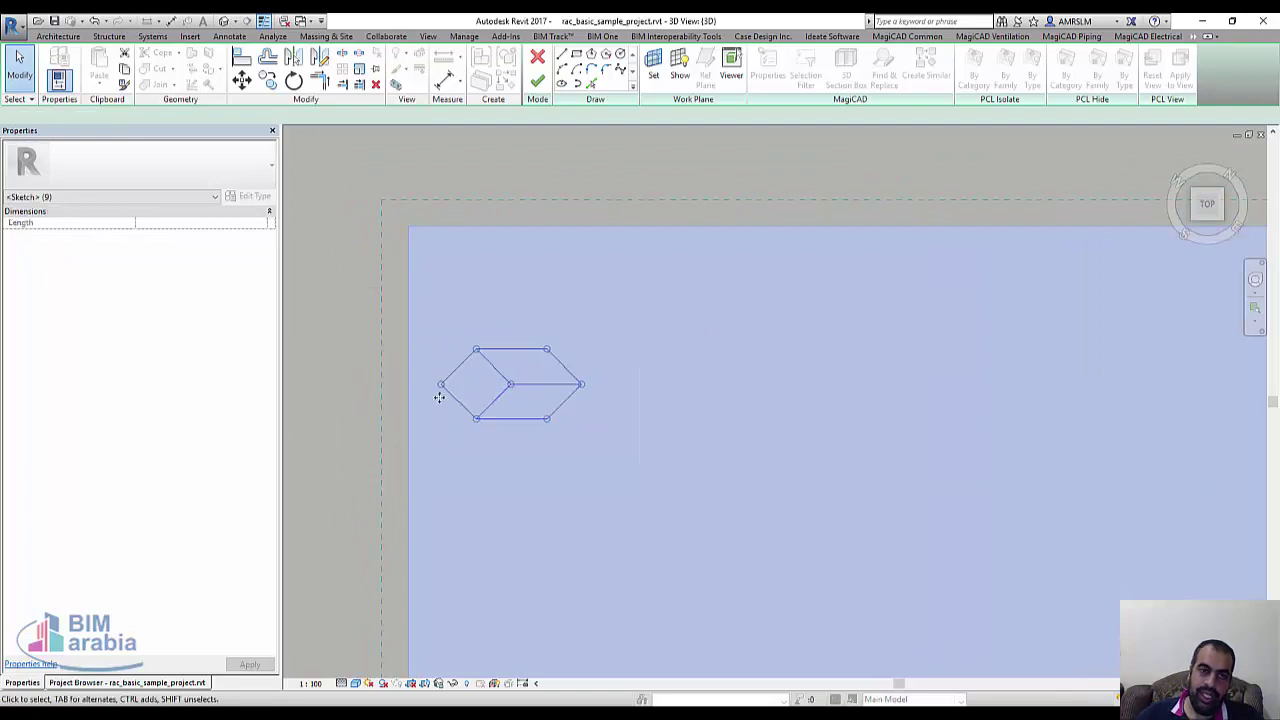
left_click(242, 80)
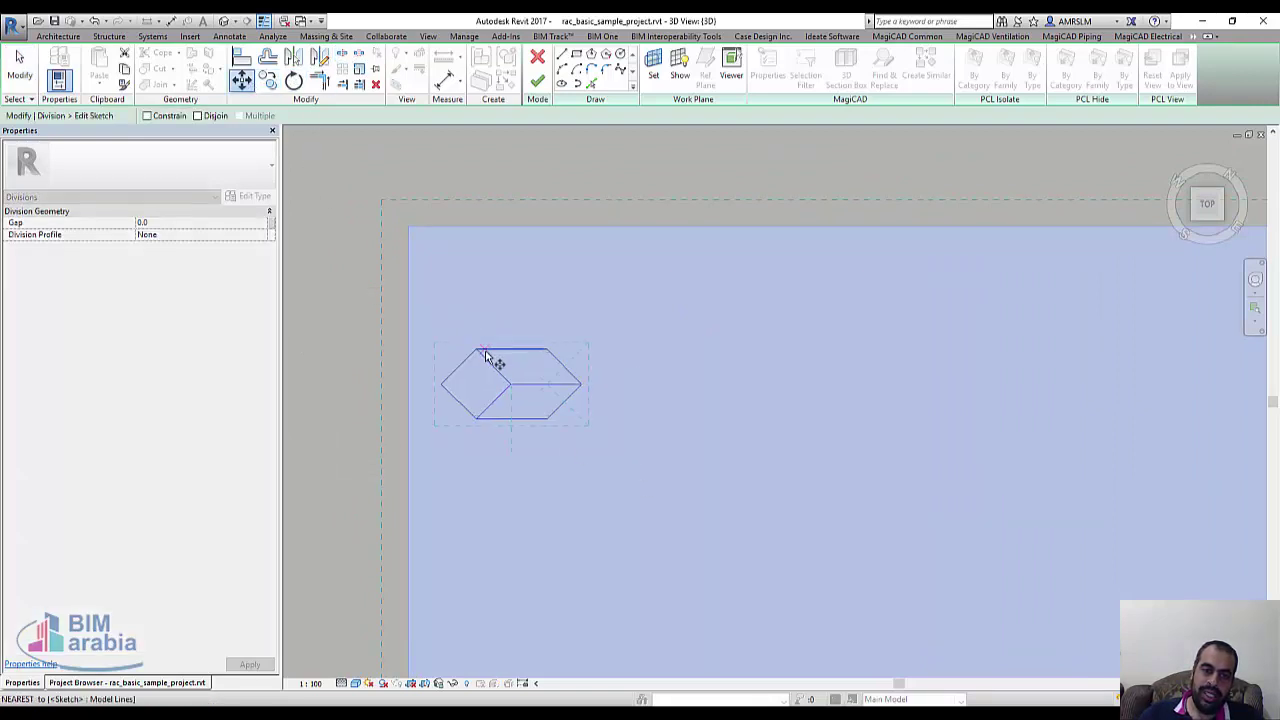
left_click(479, 350)
left_click(408, 227)
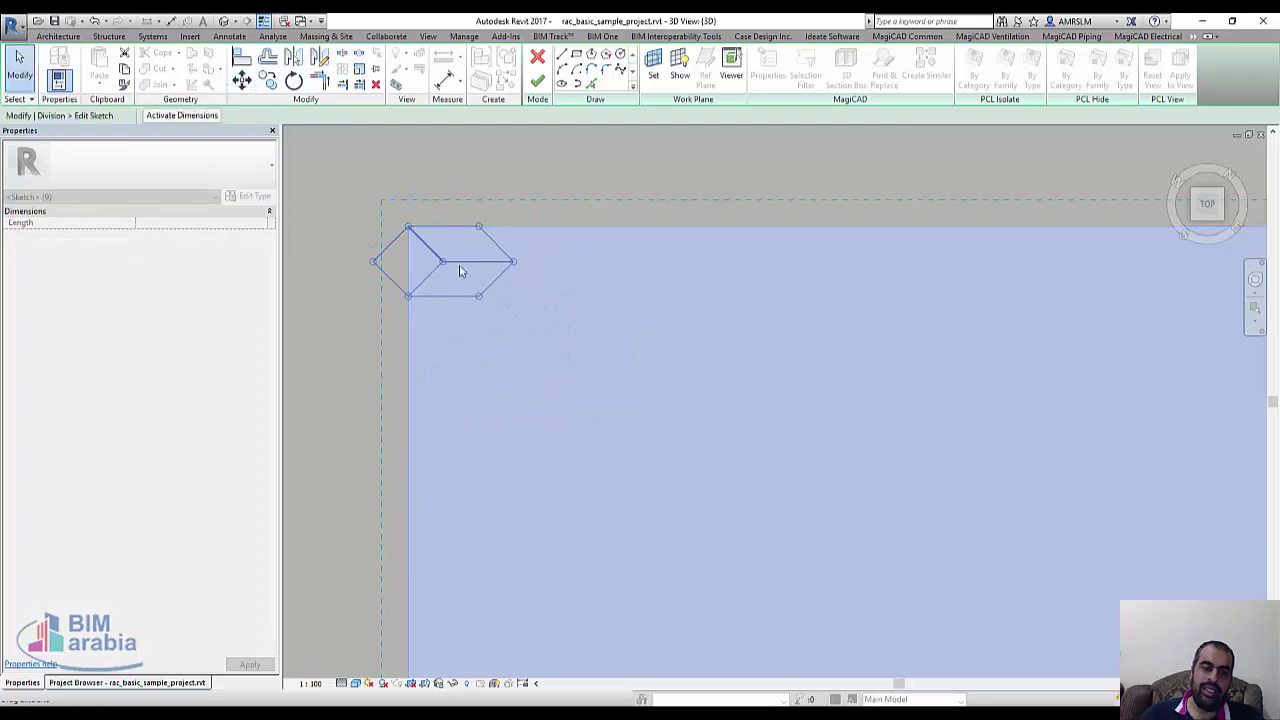
left_click(332, 209)
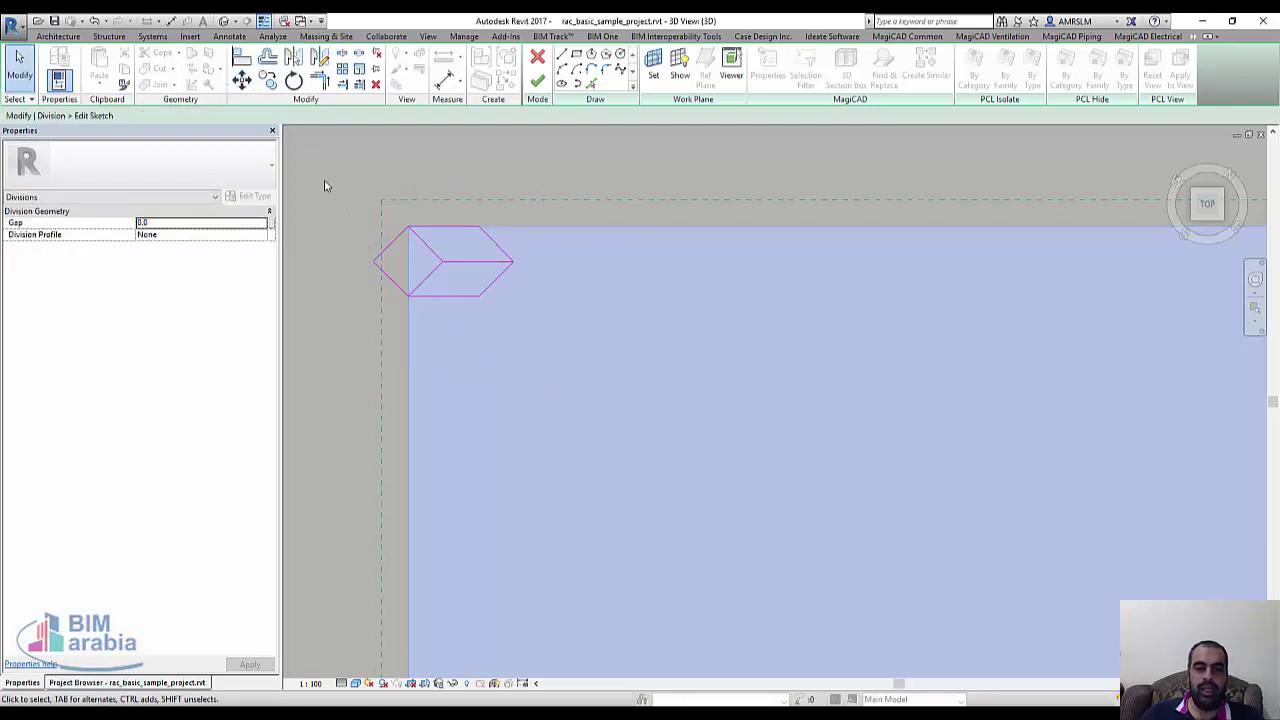
- Try a 90° rotated copy of the profile, then undo it
left_click_drag(552, 288, 343, 203)
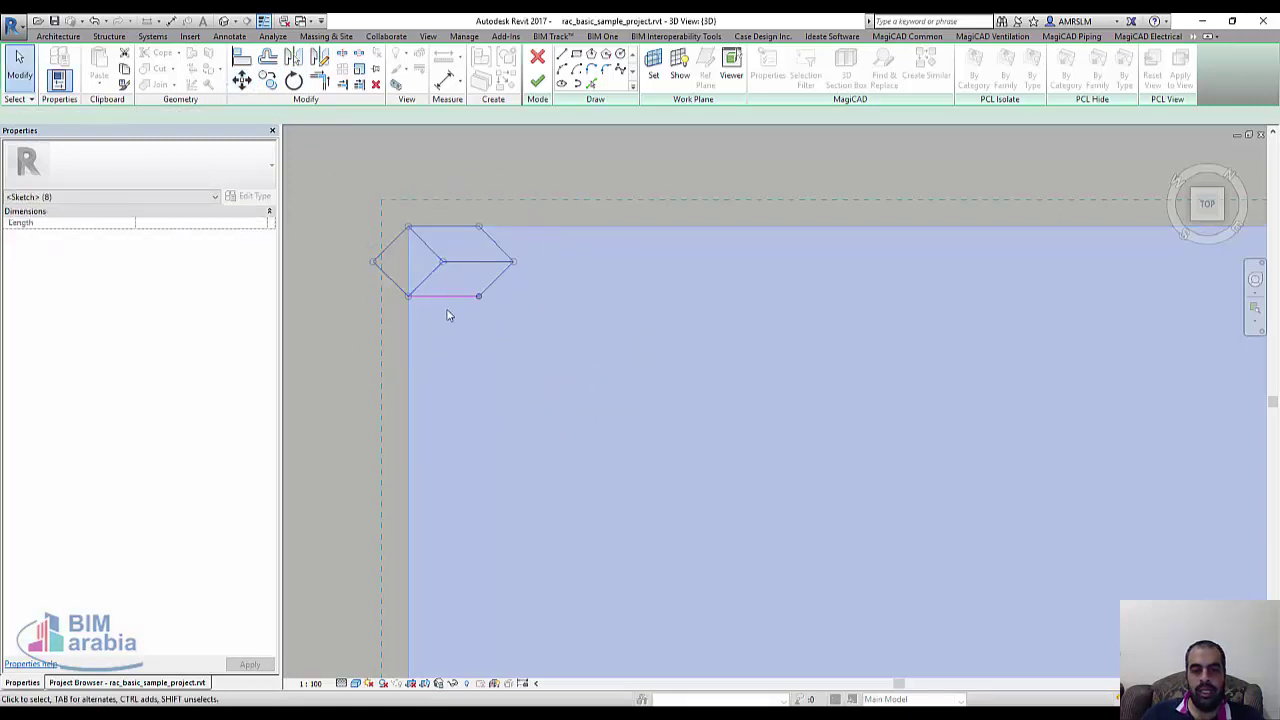
key("r")
key("o")
left_click(484, 233)
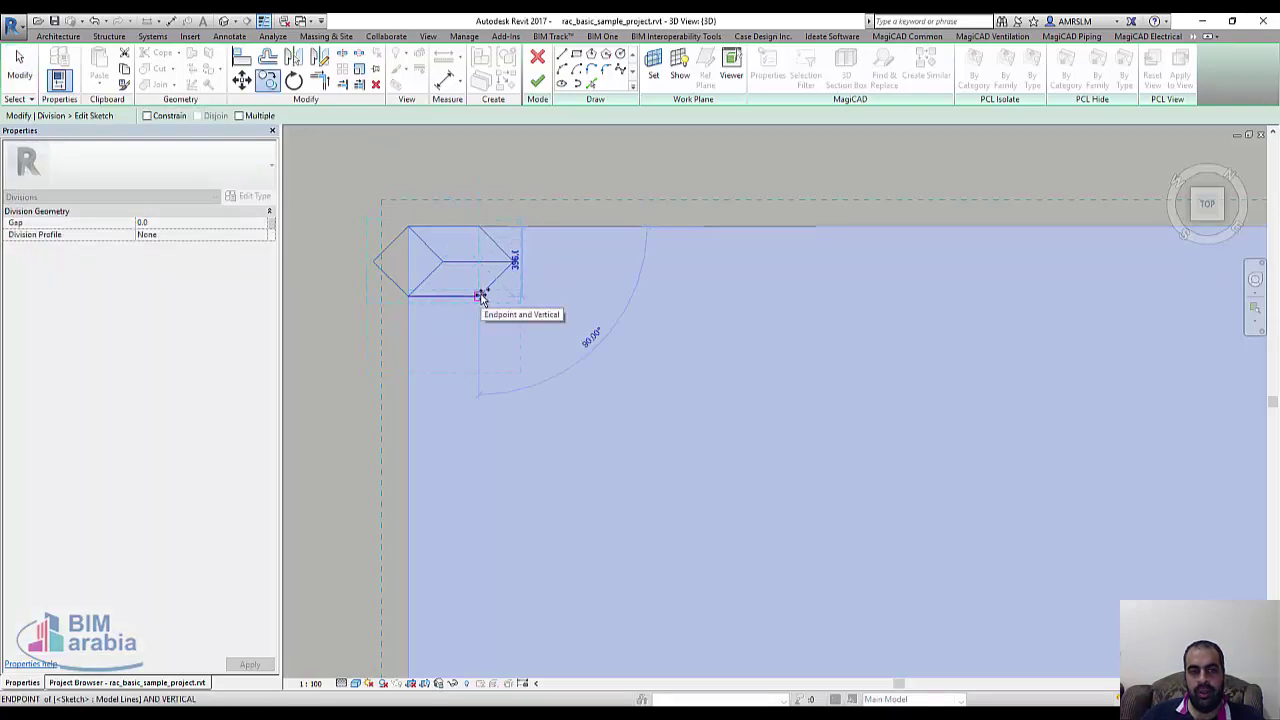
left_click(481, 297)
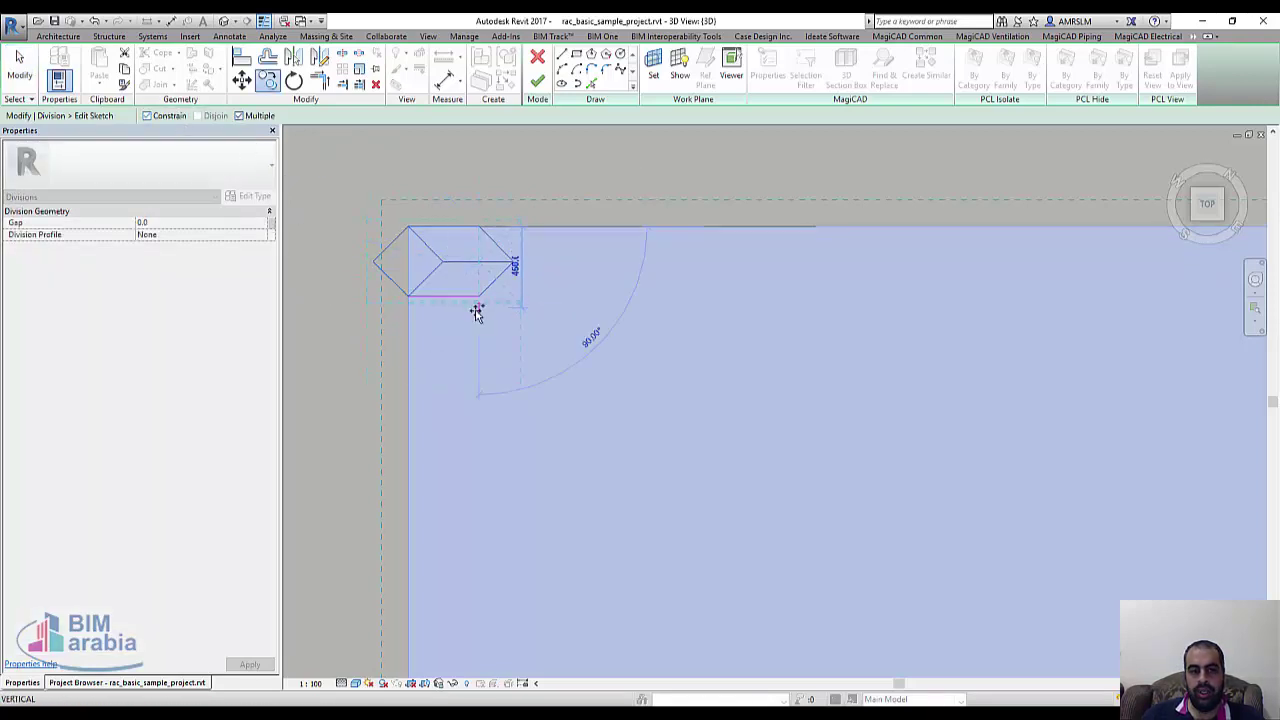
left_click(480, 357)
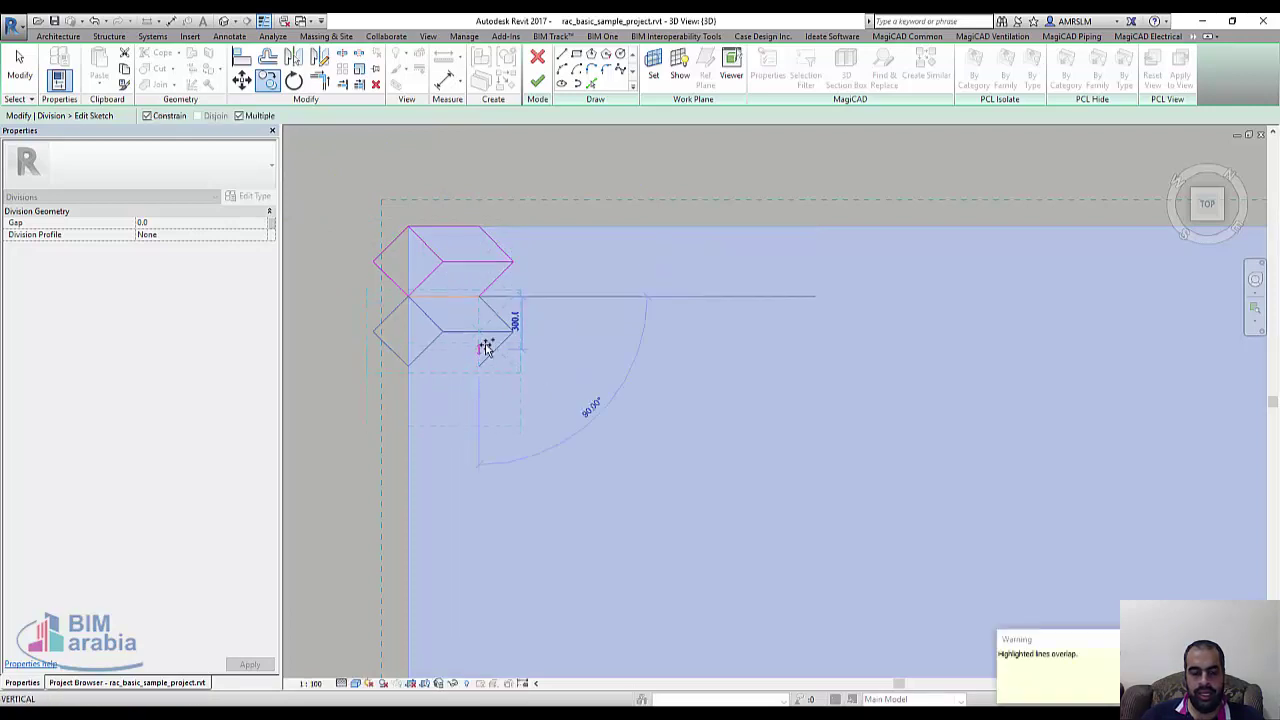
key("ctrl+z")
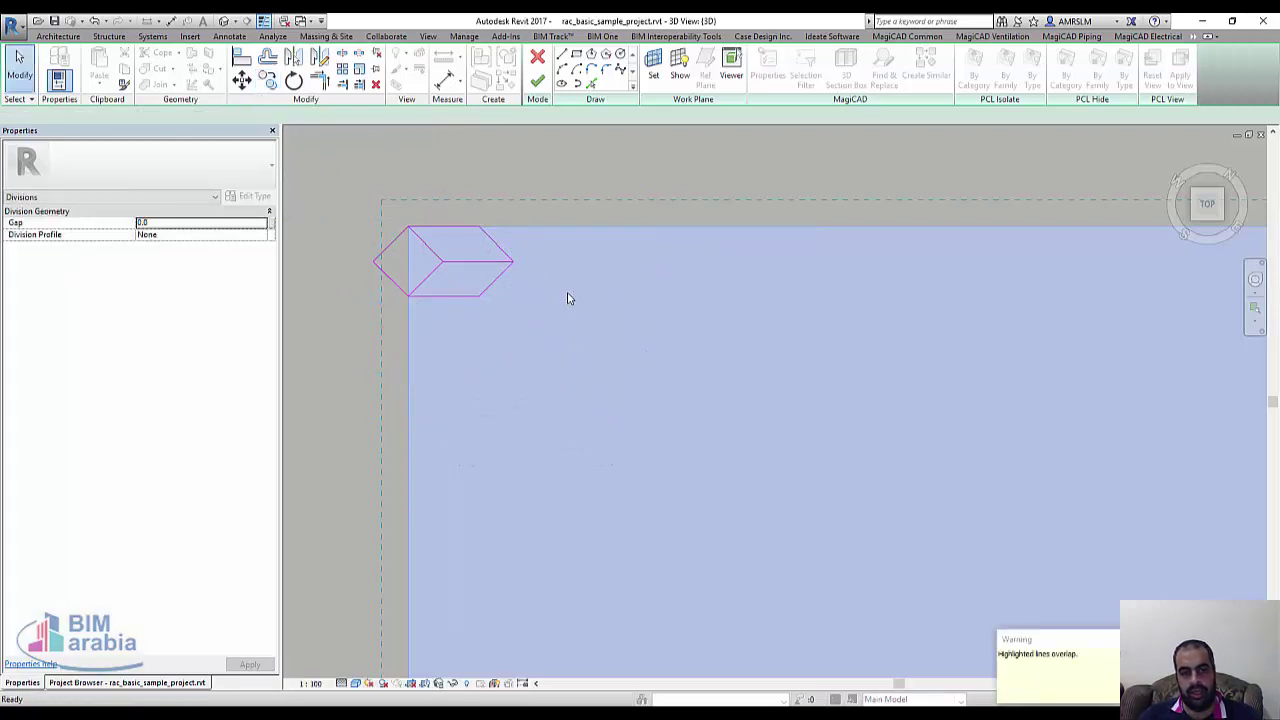
- Reselect all eight profile lines of the diamond-and-chevron shape
left_click_drag(550, 280, 352, 199)
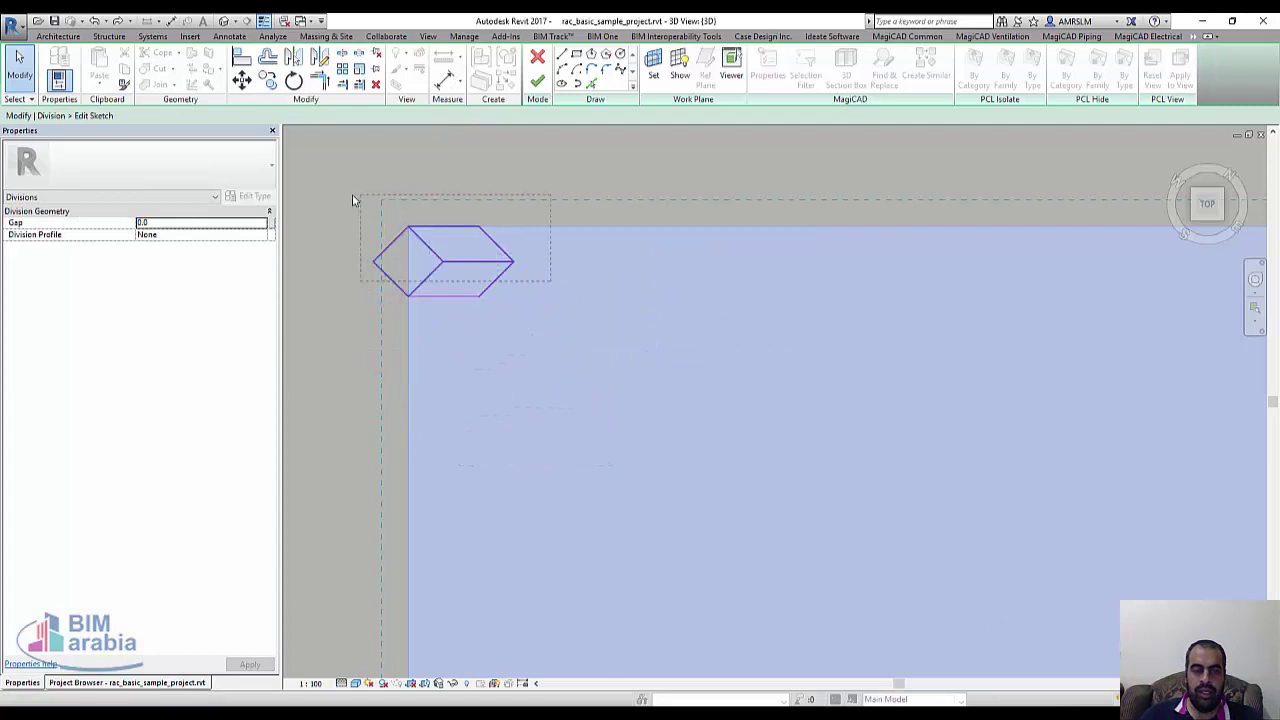
left_click_drag(350, 250, 343, 251)
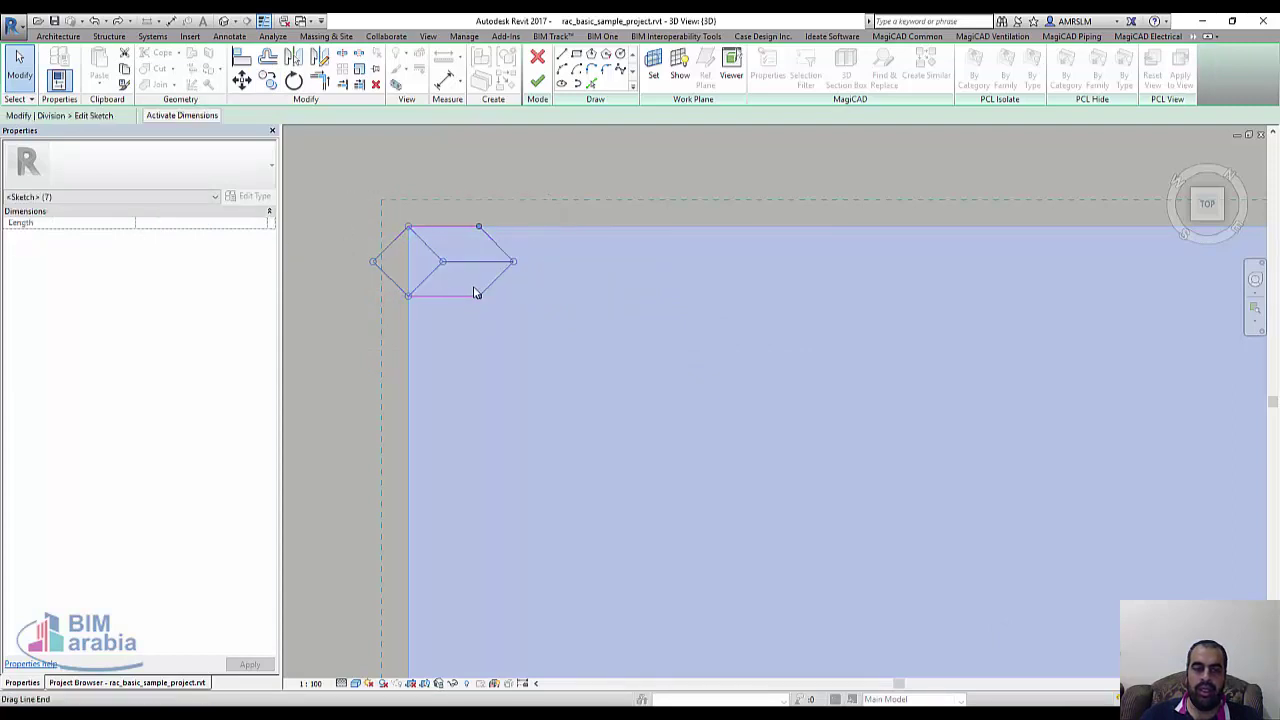
left_click(521, 199)
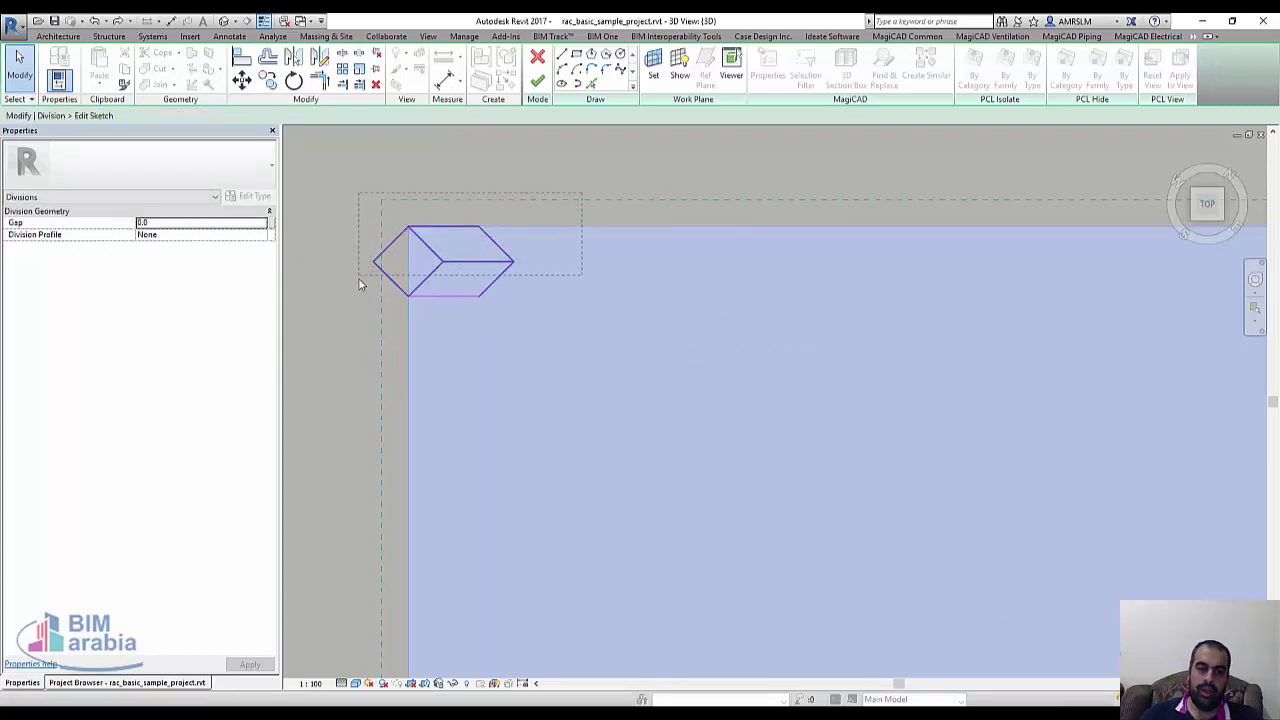
left_click_drag(360, 285, 396, 263)
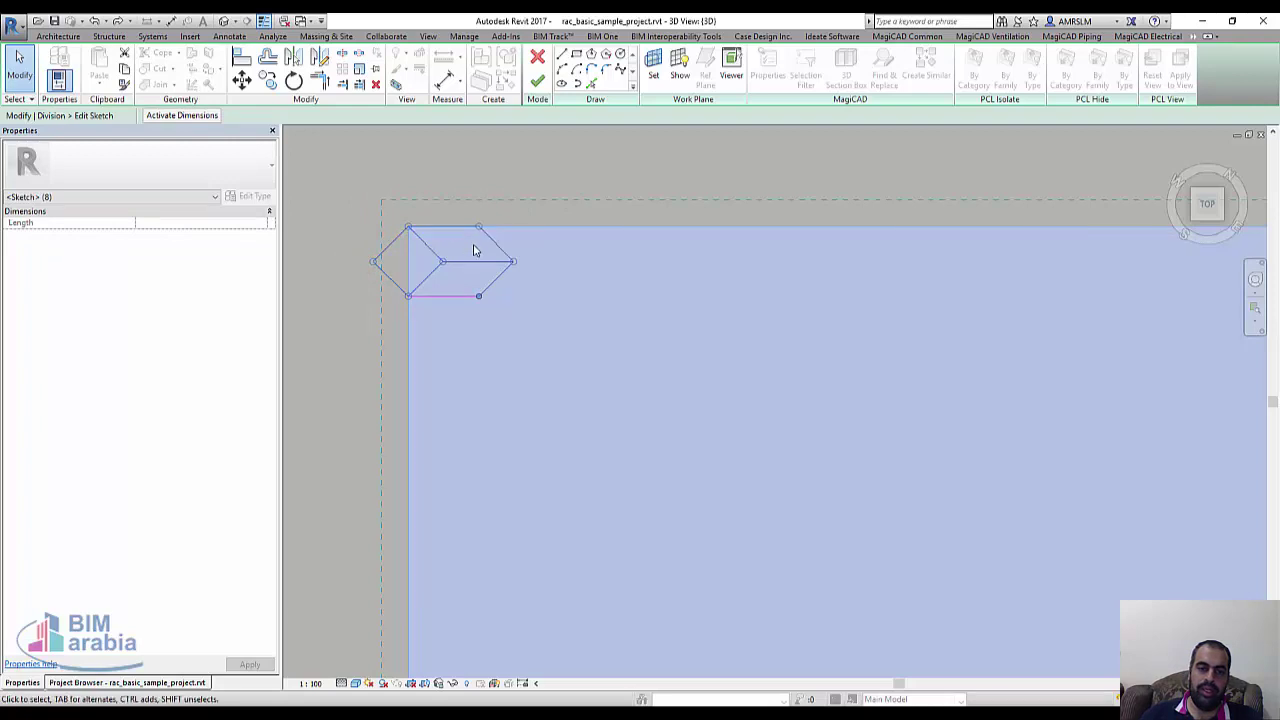
left_click(537, 249)
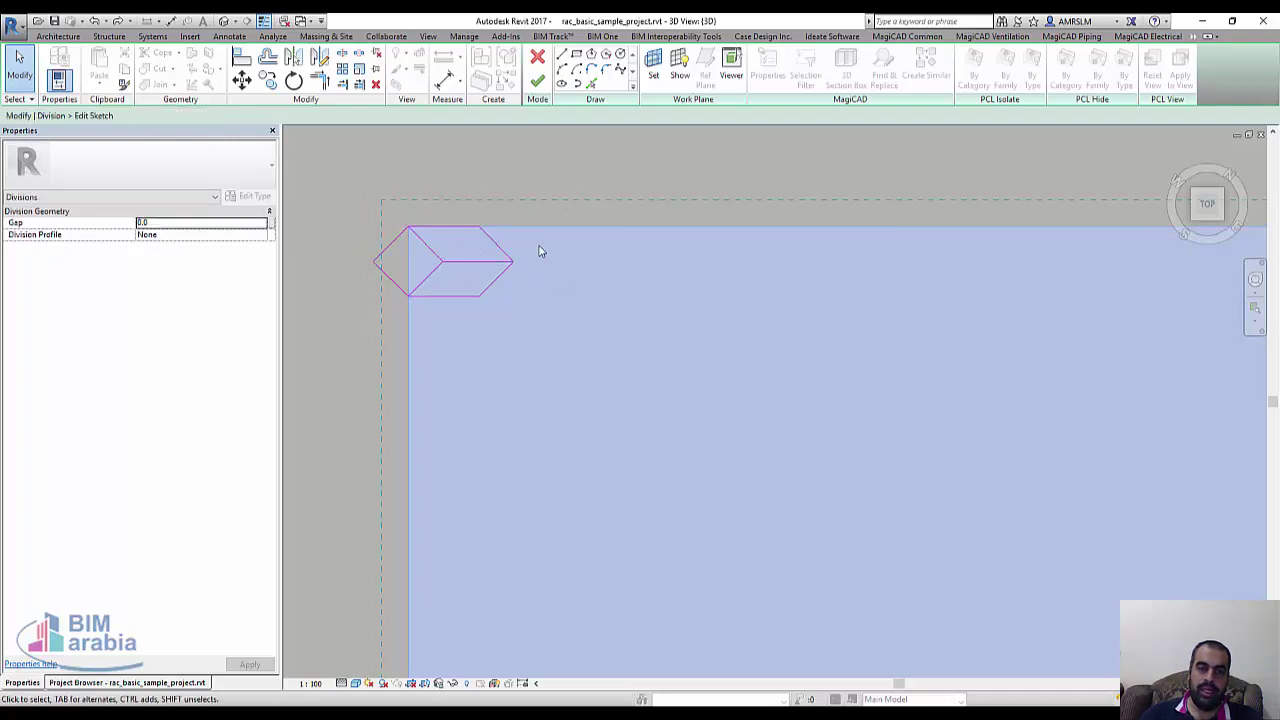
left_click_drag(537, 246, 341, 305)
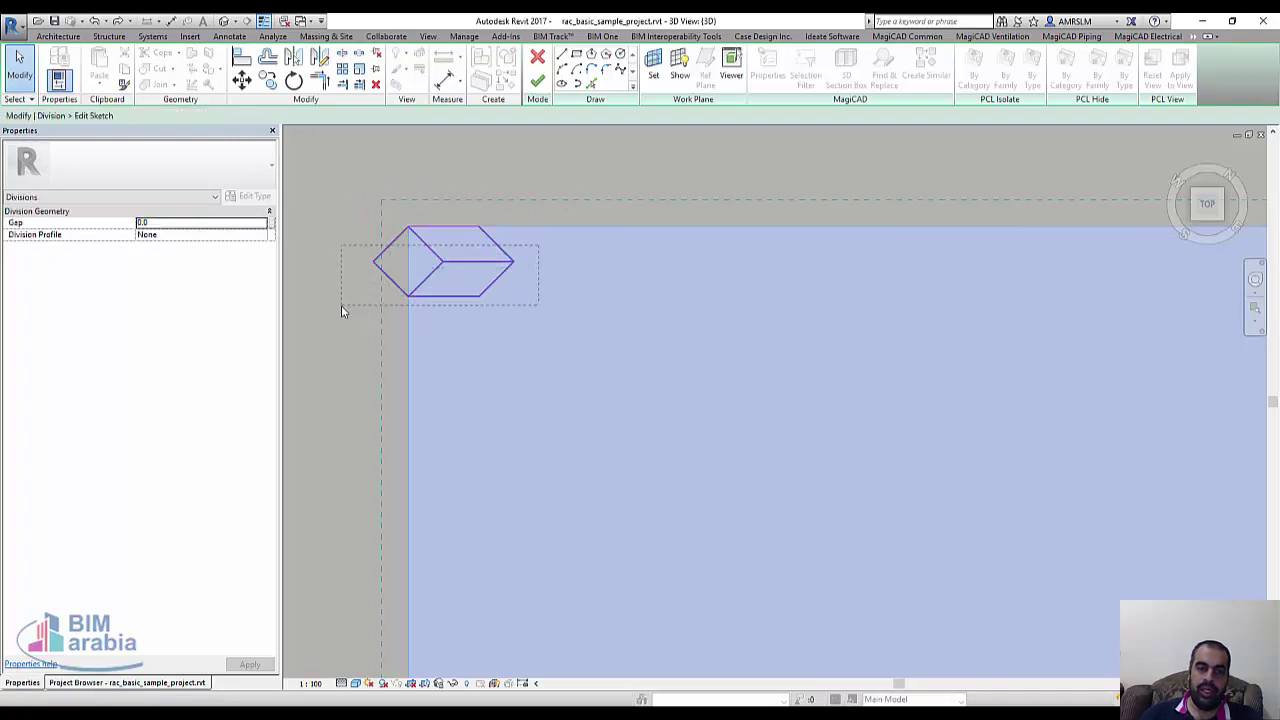
- Copy the profile repeatedly from its corner, stacking copies below it down the left edge
key("c")
key("o")
left_click(480, 229)
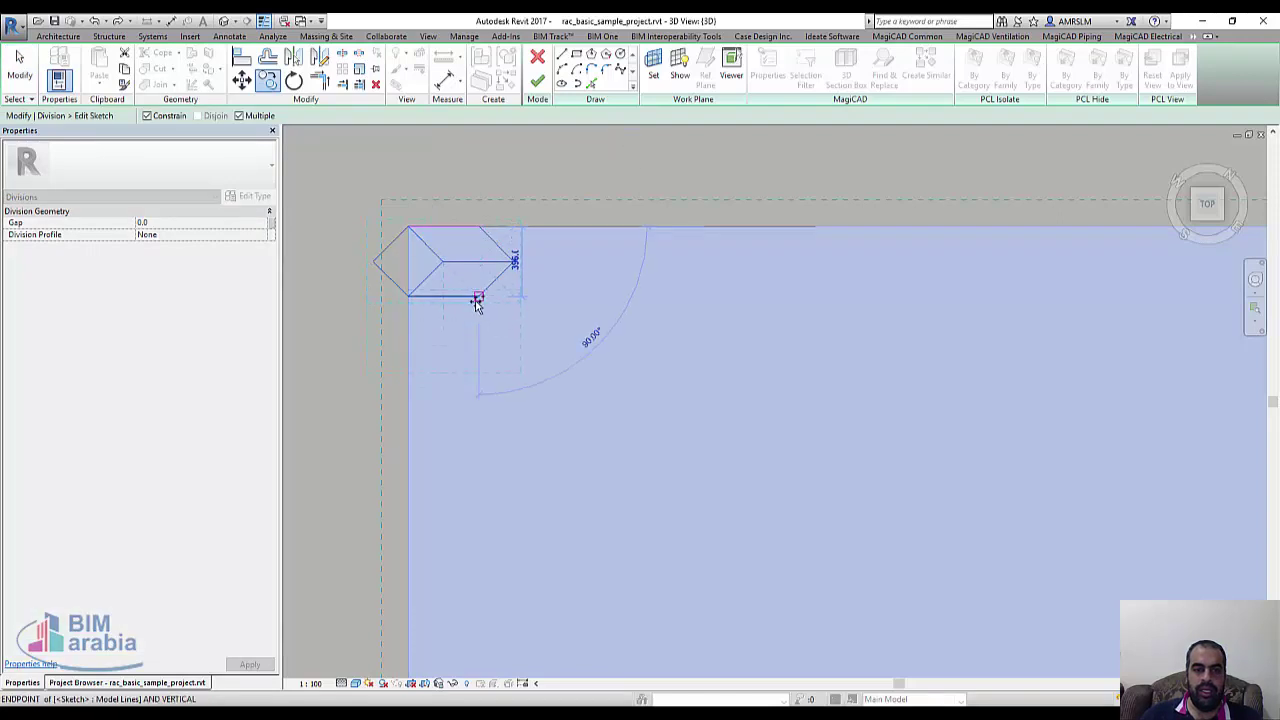
left_click(477, 300)
left_click(480, 366)
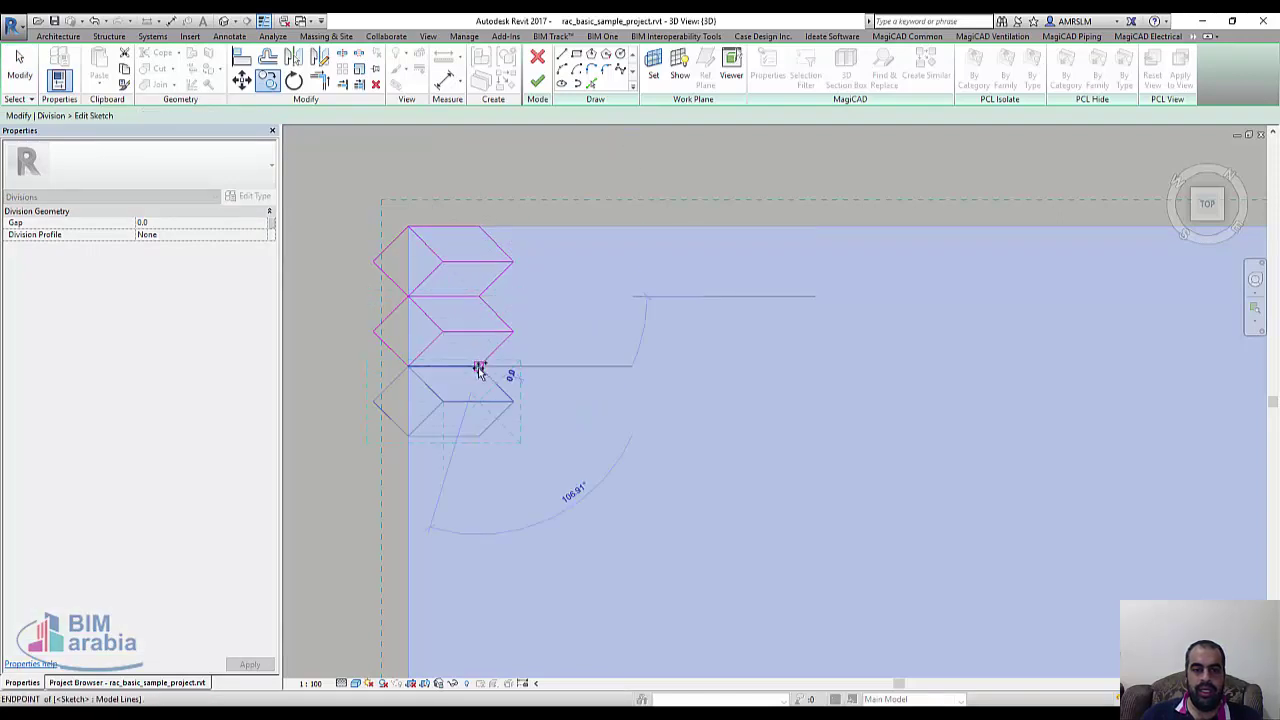
left_click(481, 436)
scroll(486, 423, "down", 2)
scroll(514, 406, "up", 2)
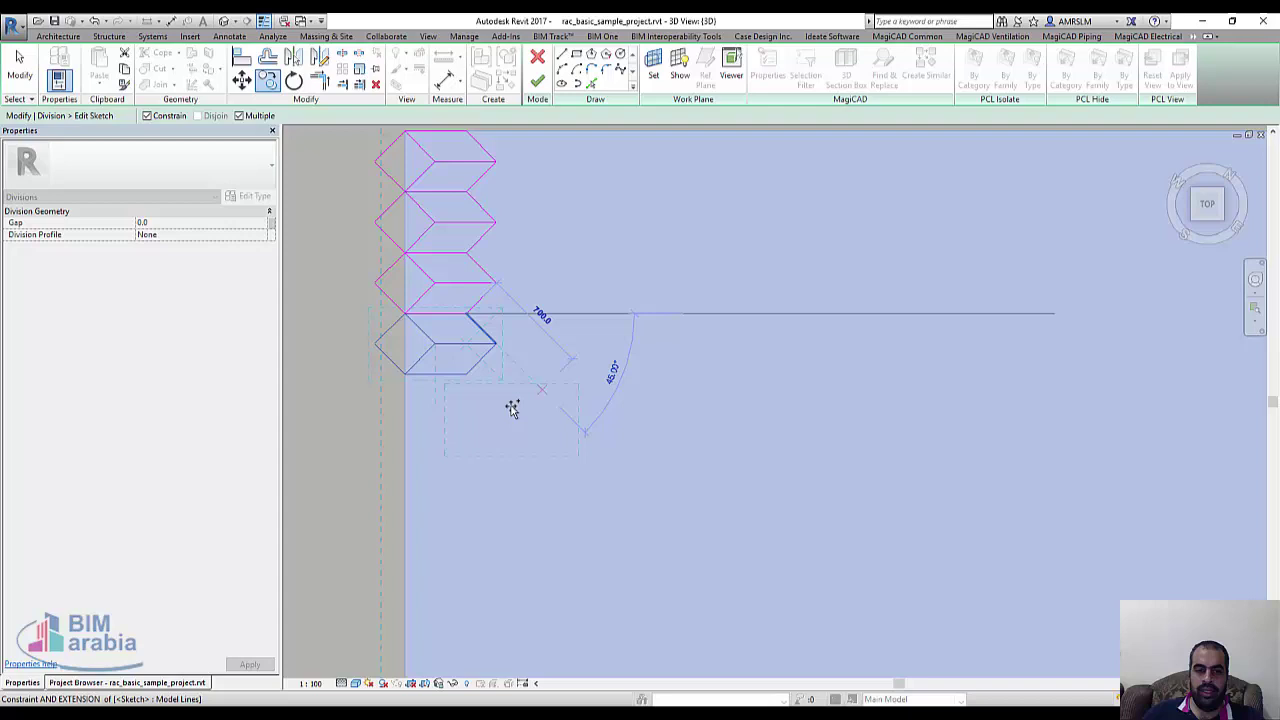
left_click(455, 372)
- Keep stacking profile copies down the left edge until reaching the floor's bottom
scroll(490, 300, "down", 2)
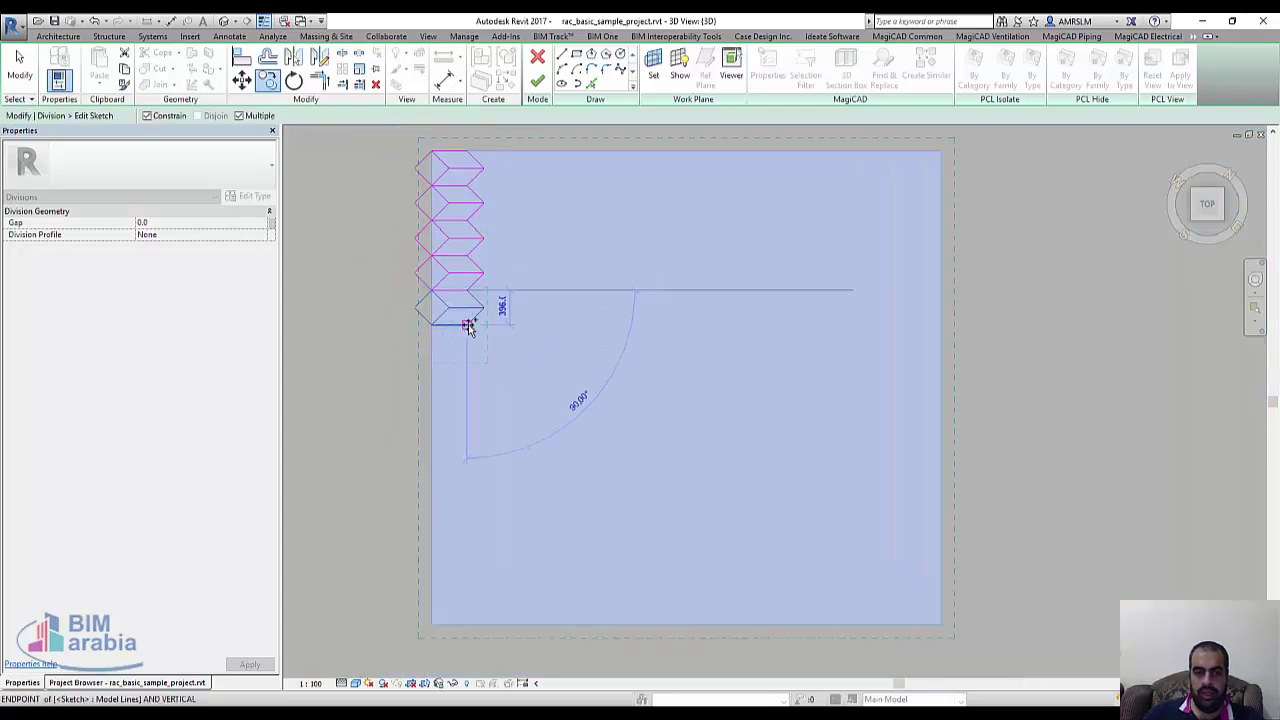
left_click(466, 362)
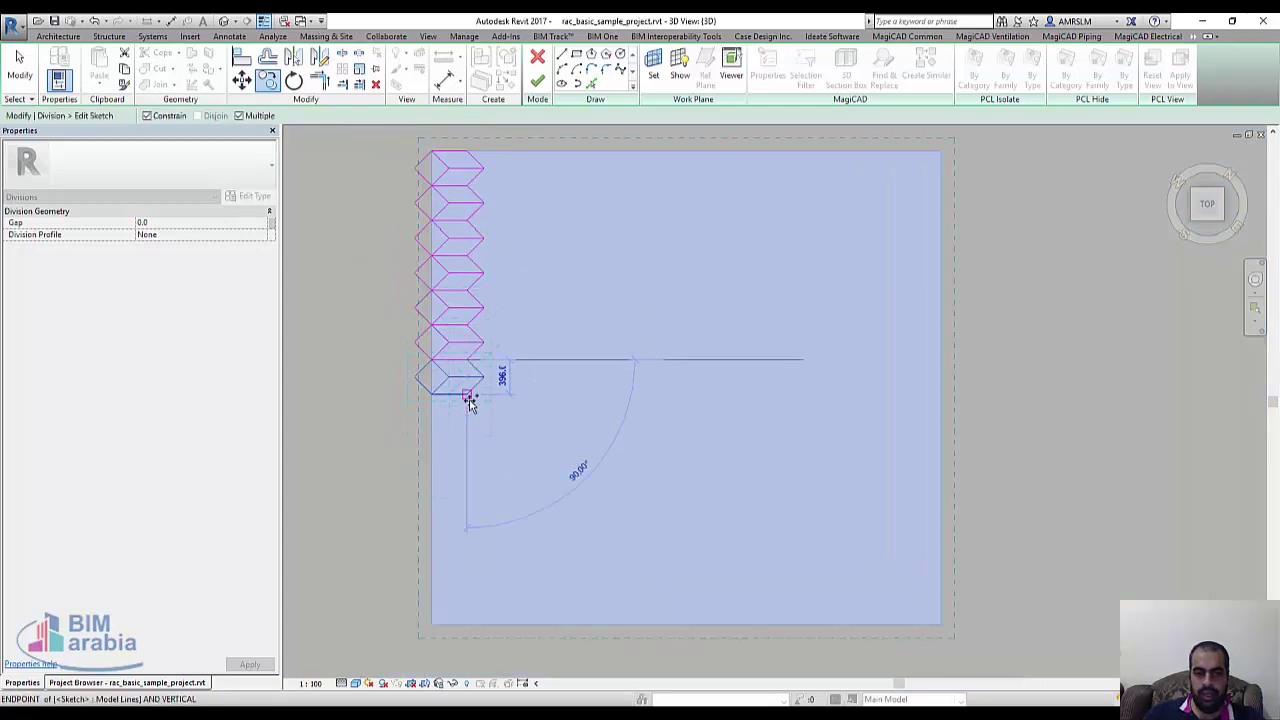
left_click(470, 400)
left_click(468, 432)
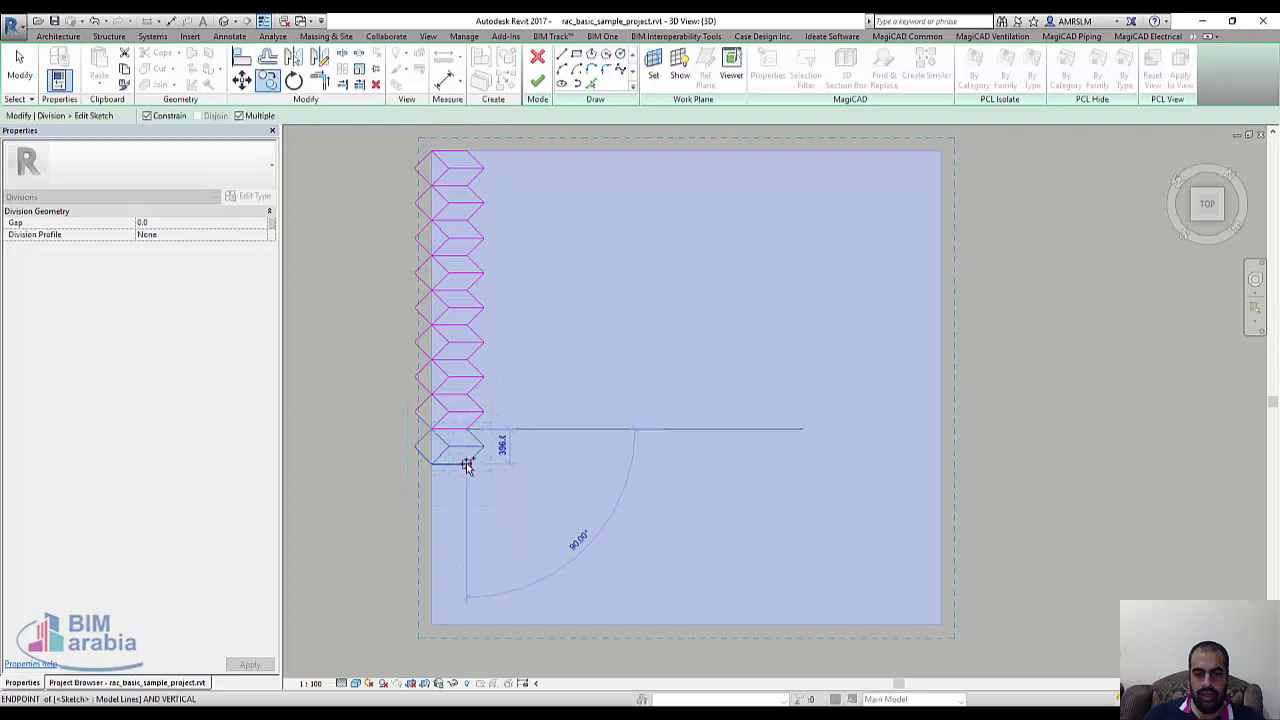
left_click(467, 467)
left_click(471, 498)
left_click(474, 532)
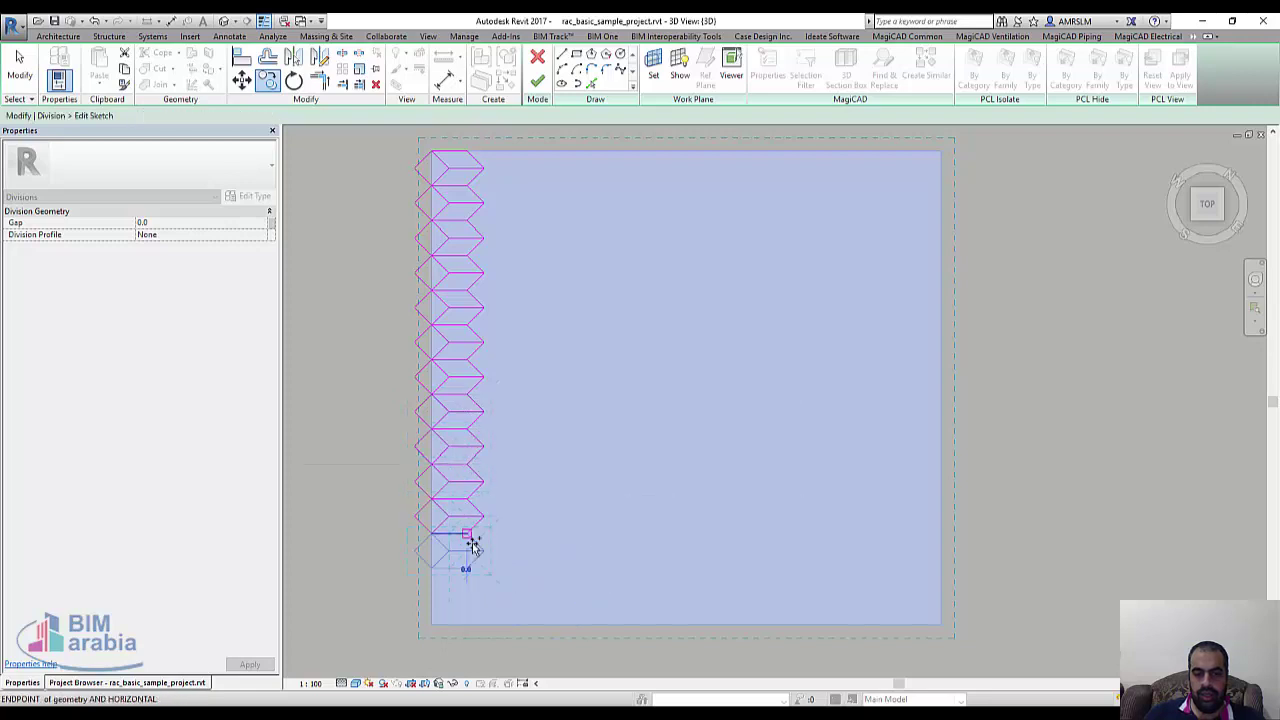
left_click(474, 545)
left_click(472, 568)
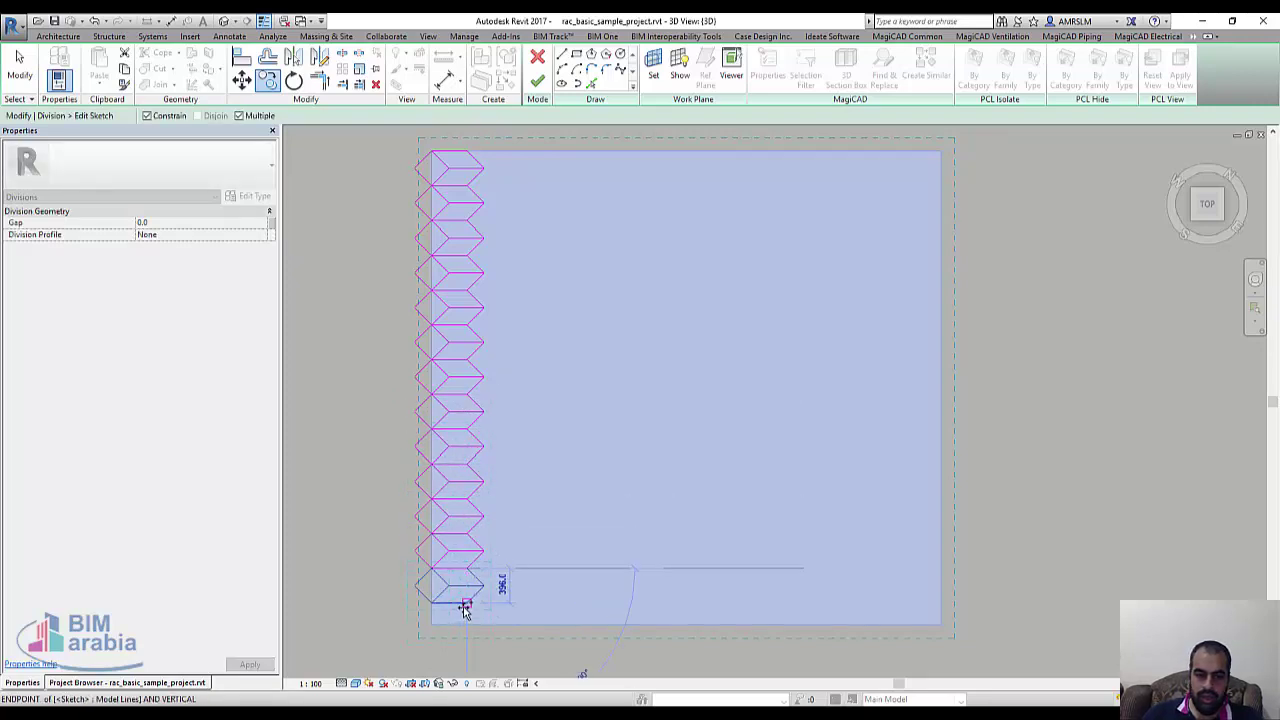
left_click(465, 610)
- Scale the stacked profile column by a numerical factor of 2 from its top-left corner
key("Escape")
scroll(535, 338, "down", 1)
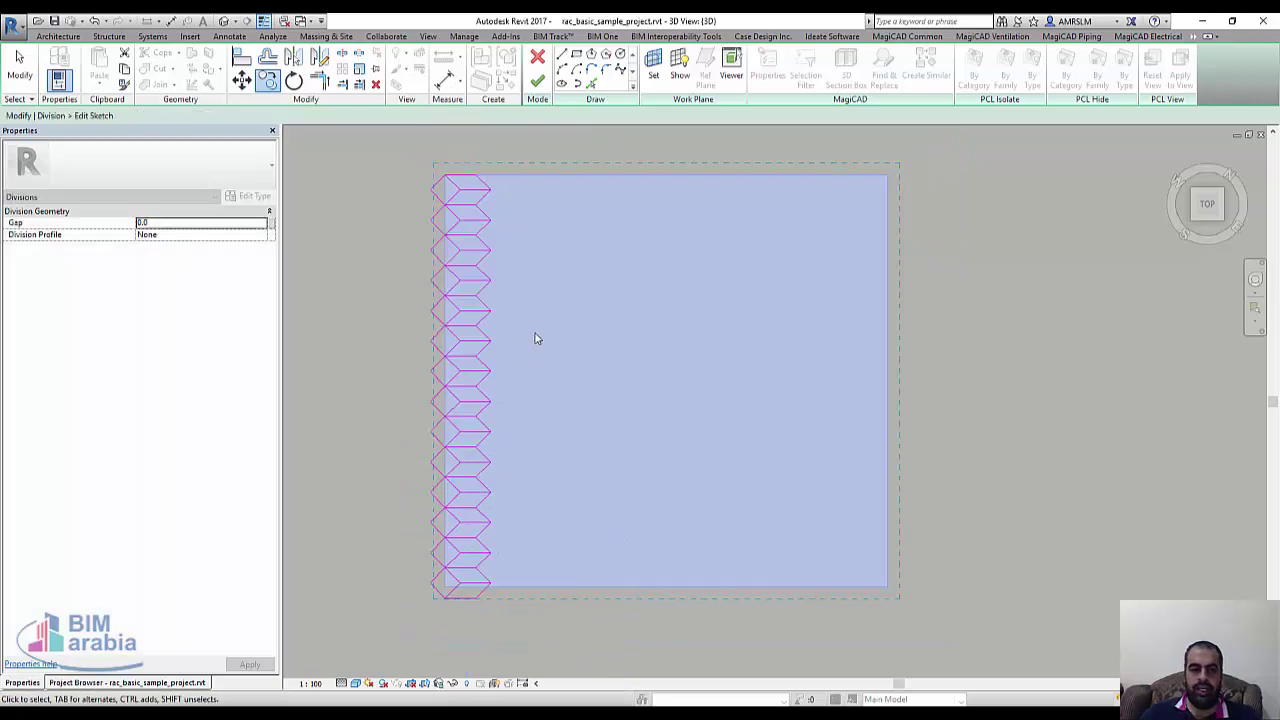
scroll(535, 338, "down", 1)
left_click_drag(394, 172, 563, 584)
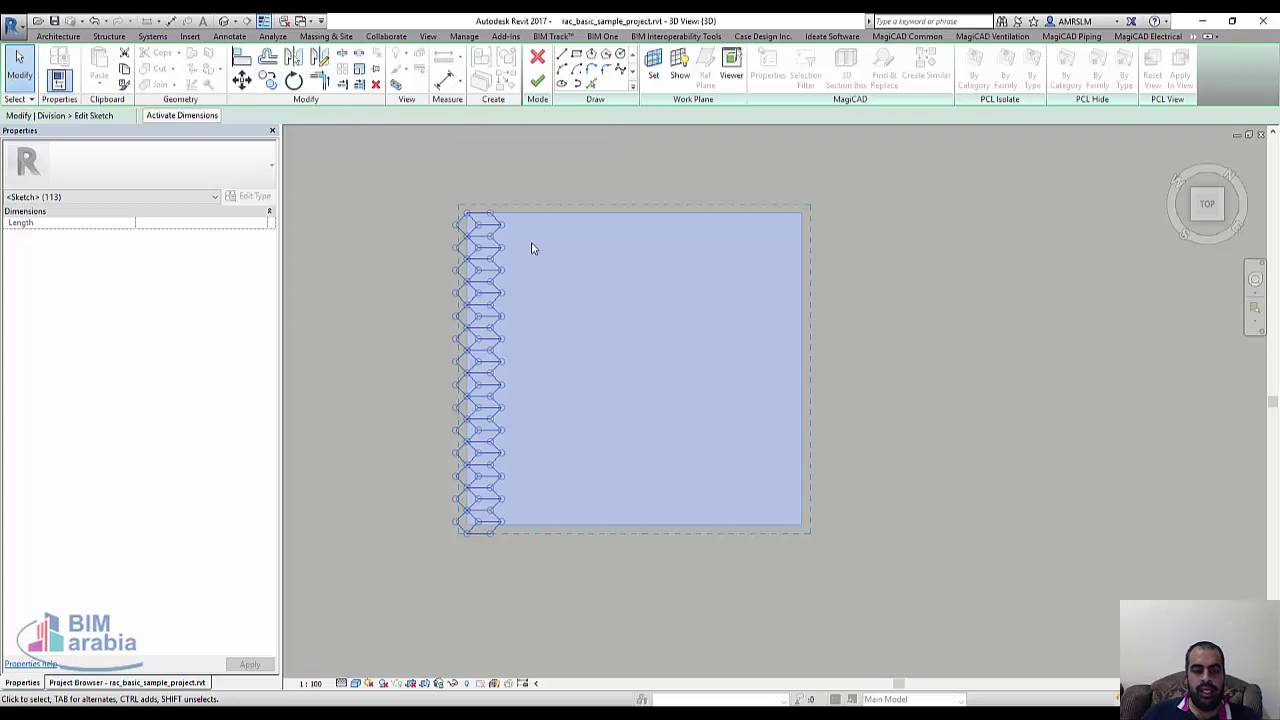
key("Escape")
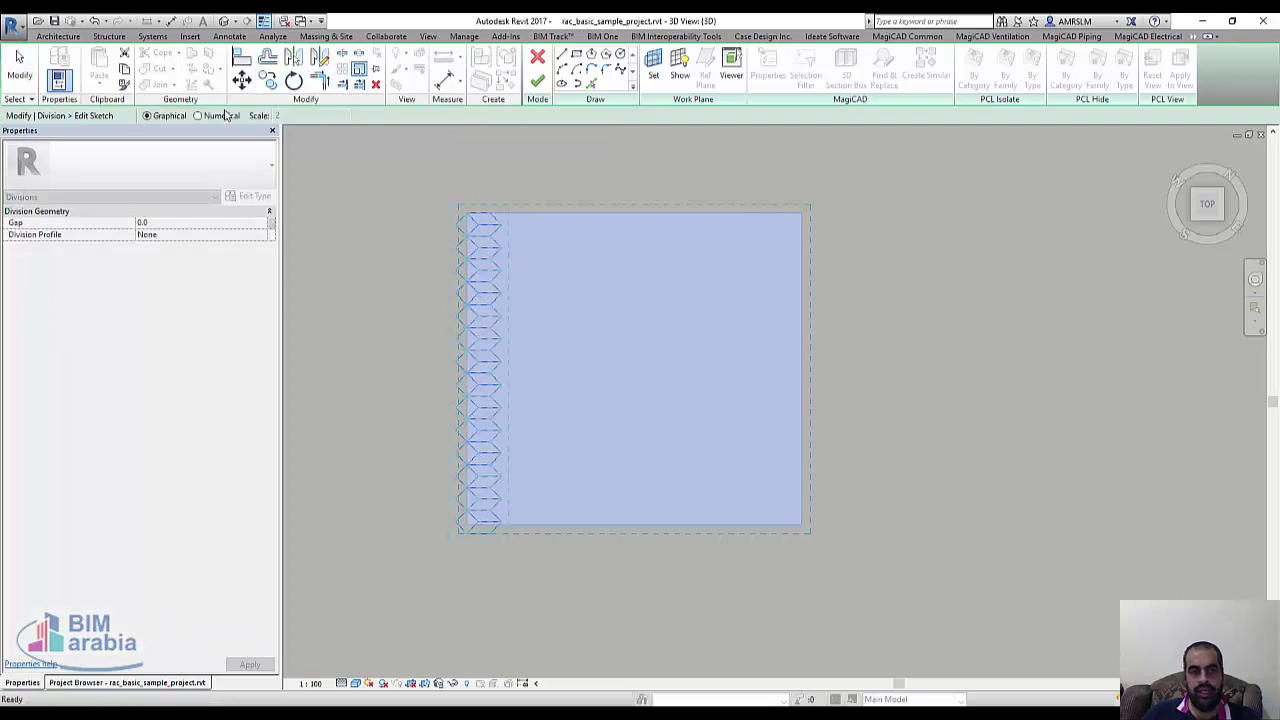
left_click(198, 116)
scroll(470, 212, "up", 3)
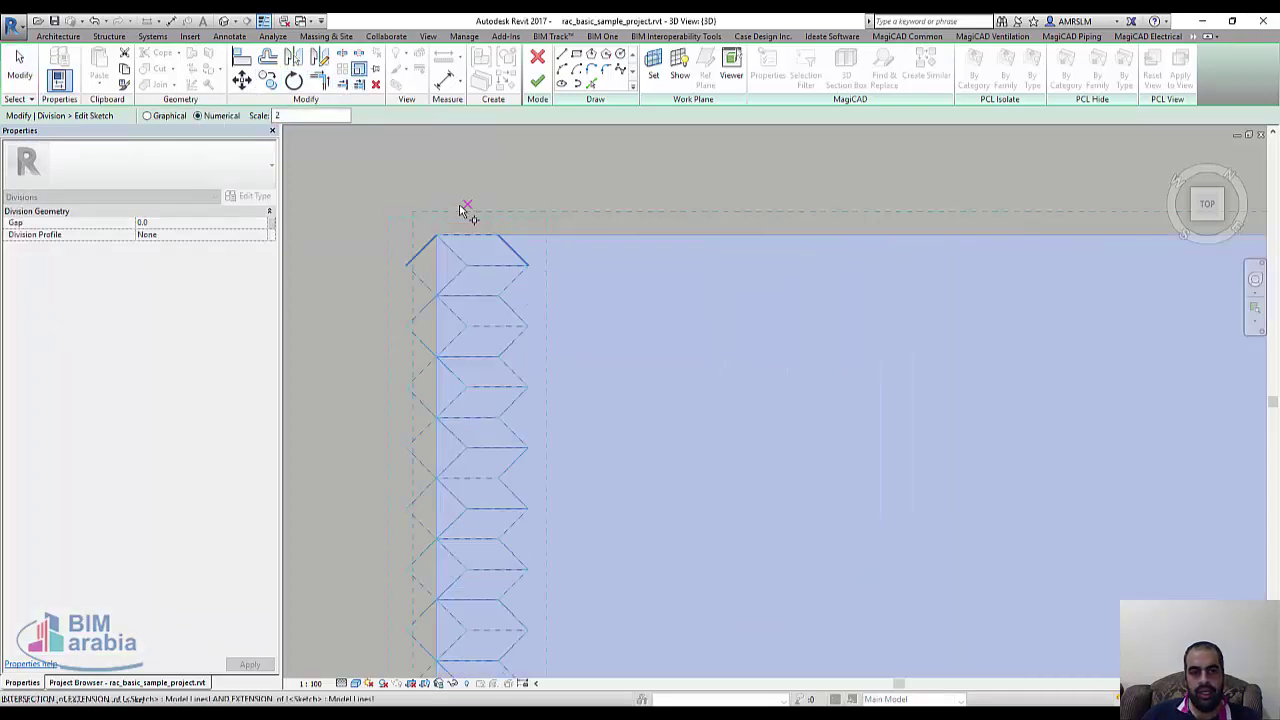
scroll(435, 255, "up", 2)
left_click(461, 277)
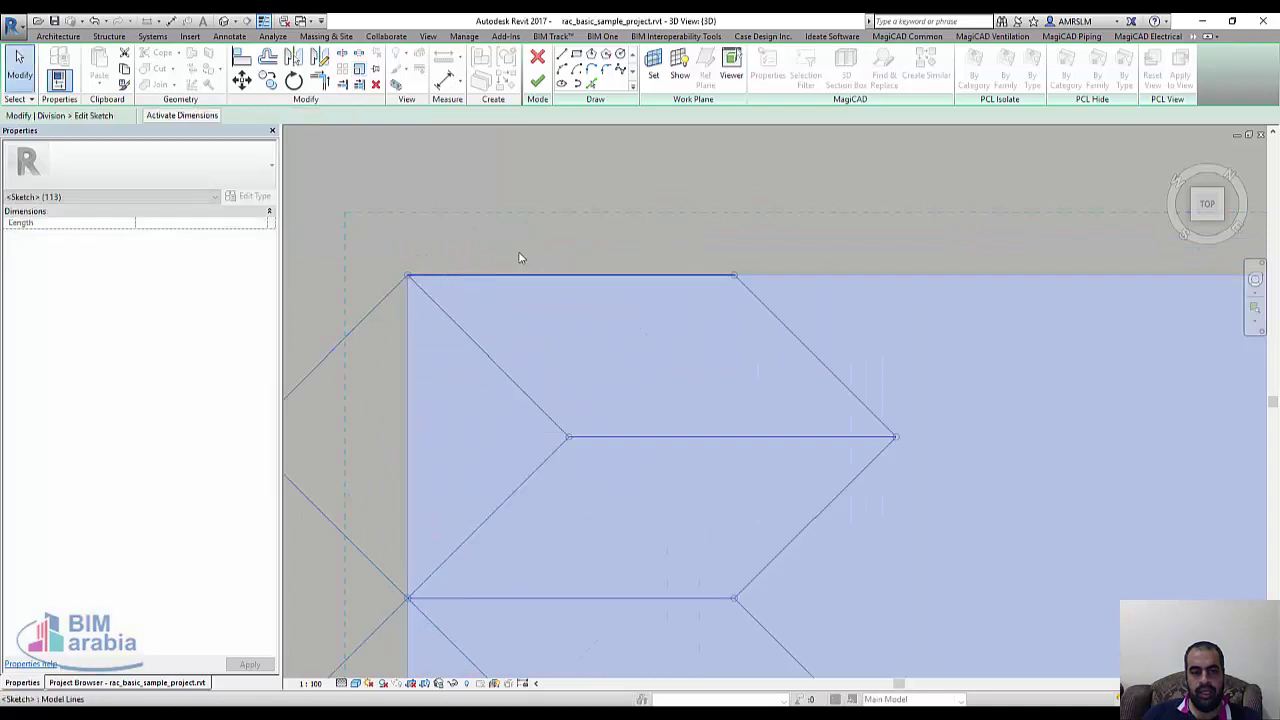
scroll(530, 250, "down", 3)
scroll(552, 236, "down", 2)
scroll(735, 510, "down", 2, "ctrl")
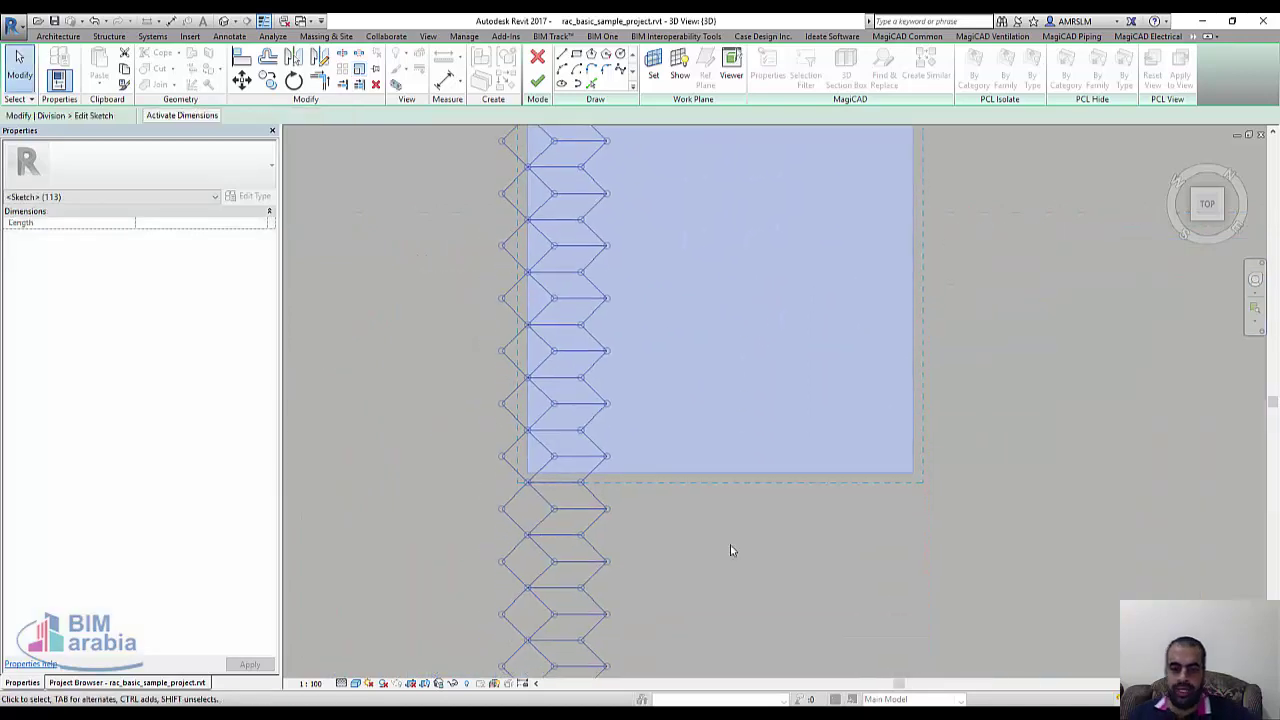
- Delete the chevron lines overflowing below the slab's bottom edge
left_click(735, 520)
scroll(754, 449, "down", 3)
scroll(650, 480, "down", 2, "ctrl")
left_click_drag(523, 537, 720, 309)
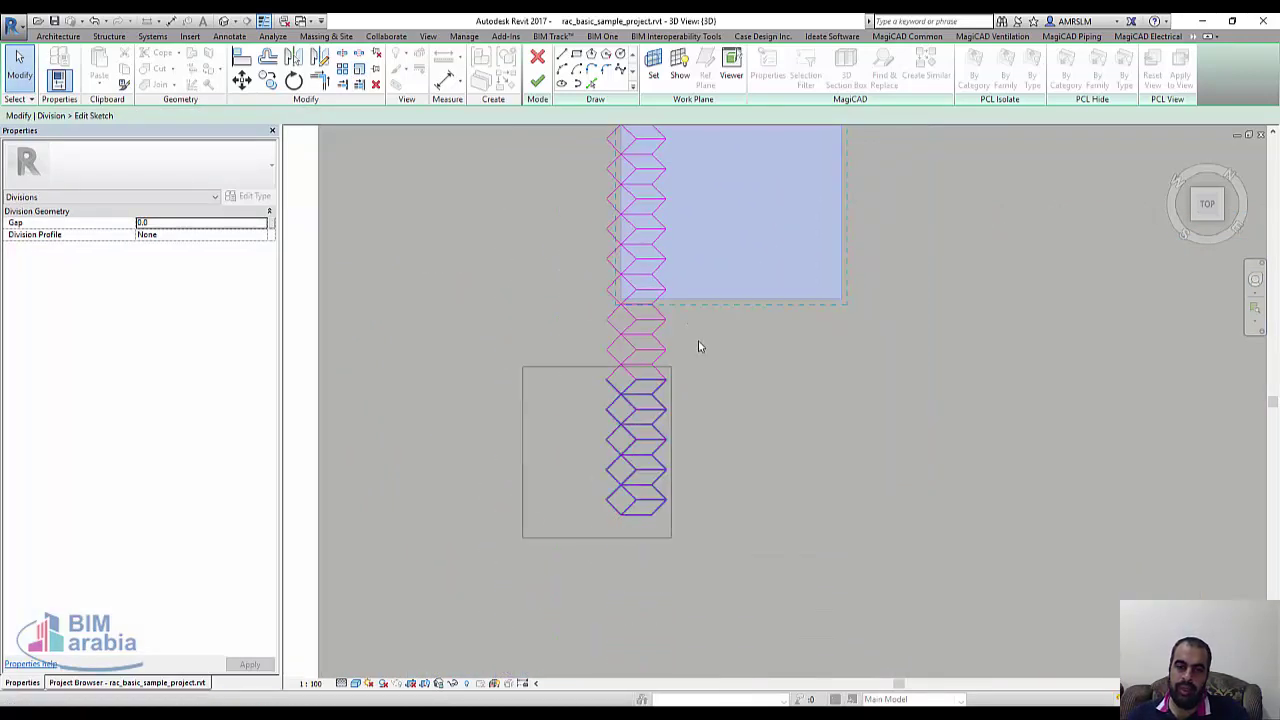
scroll(705, 325, "up", 3)
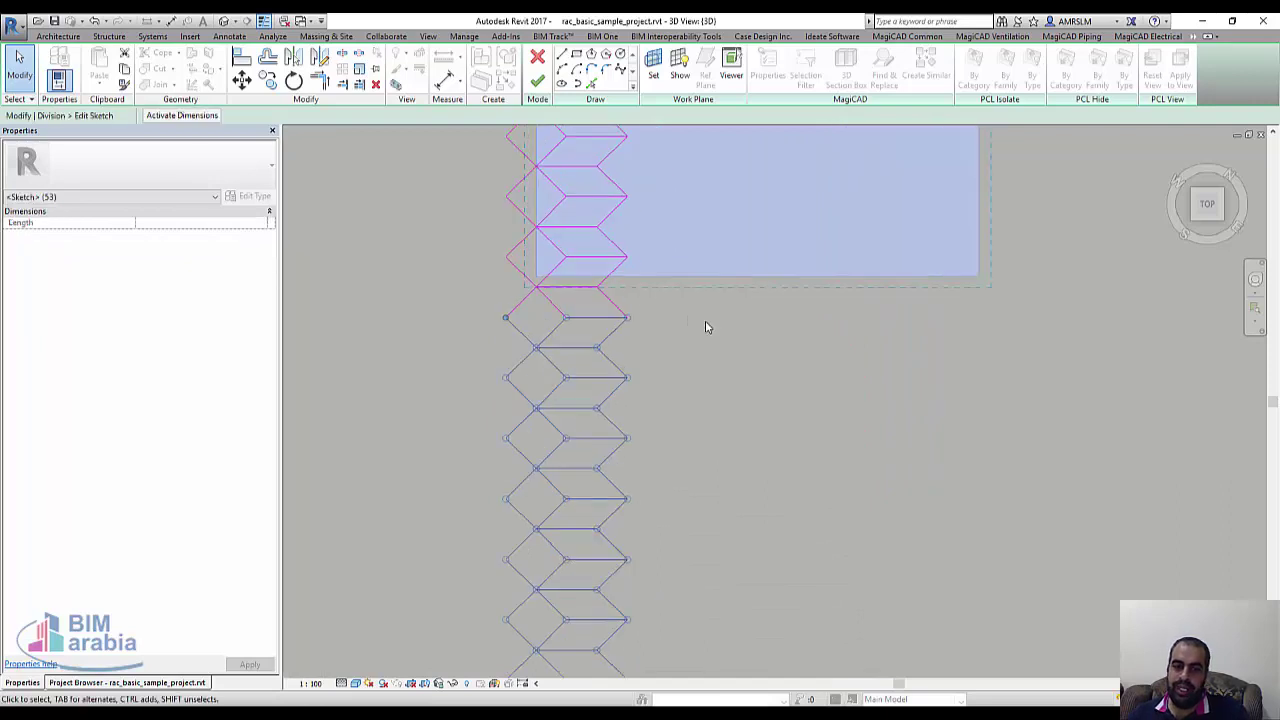
key("Delete")
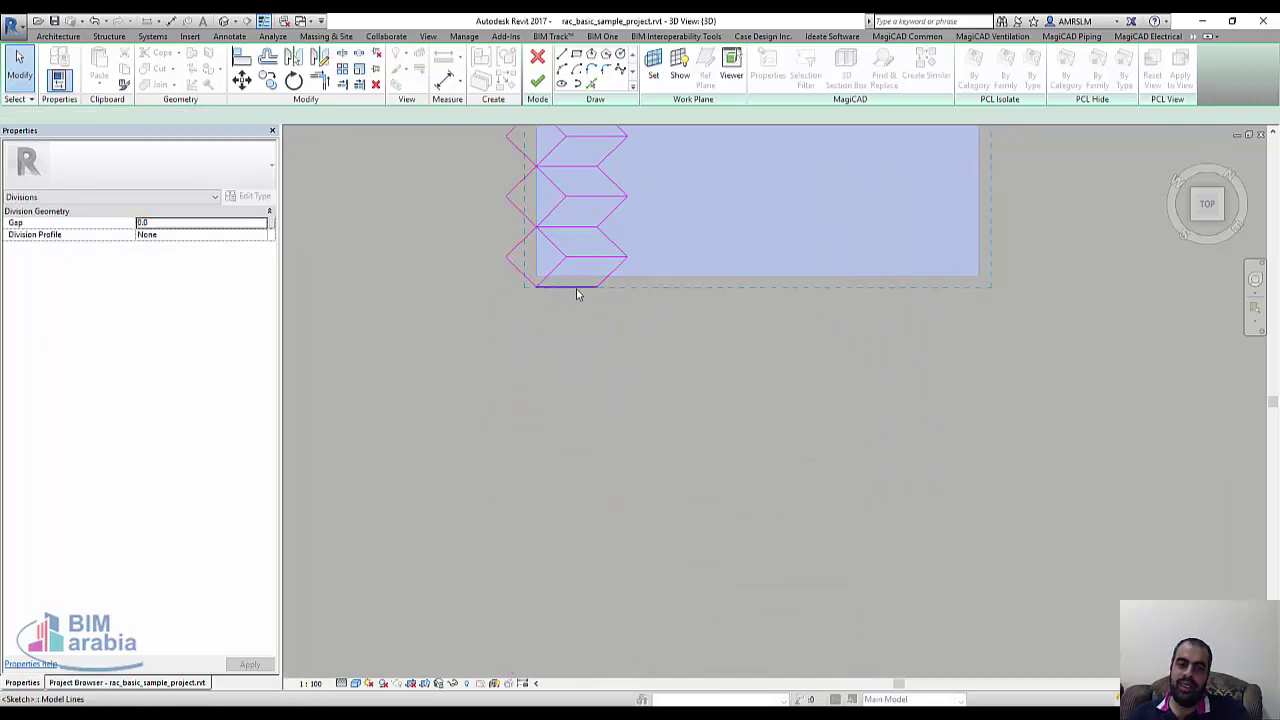
left_click(574, 286)
left_click(549, 394)
middle_click_drag(554, 404, 602, 474)
scroll(603, 511, "down", 3)
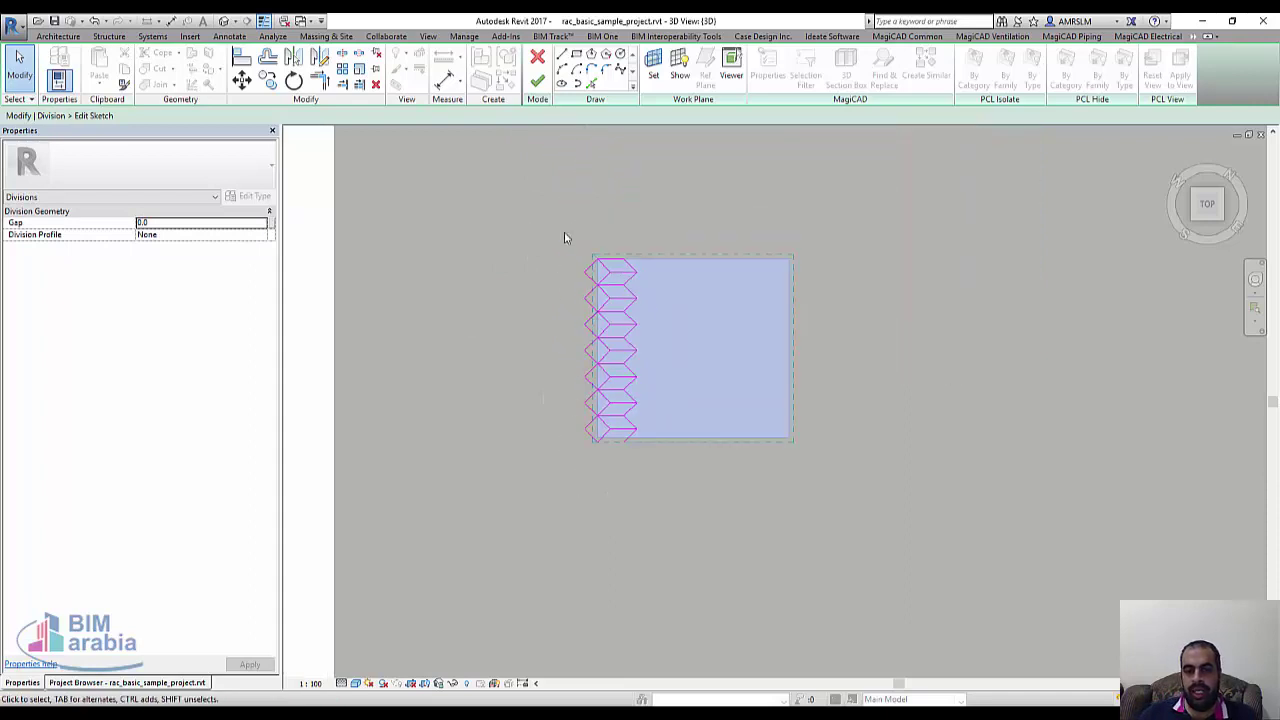
scroll(644, 264, "up", 2)
left_click_drag(551, 217, 715, 615)
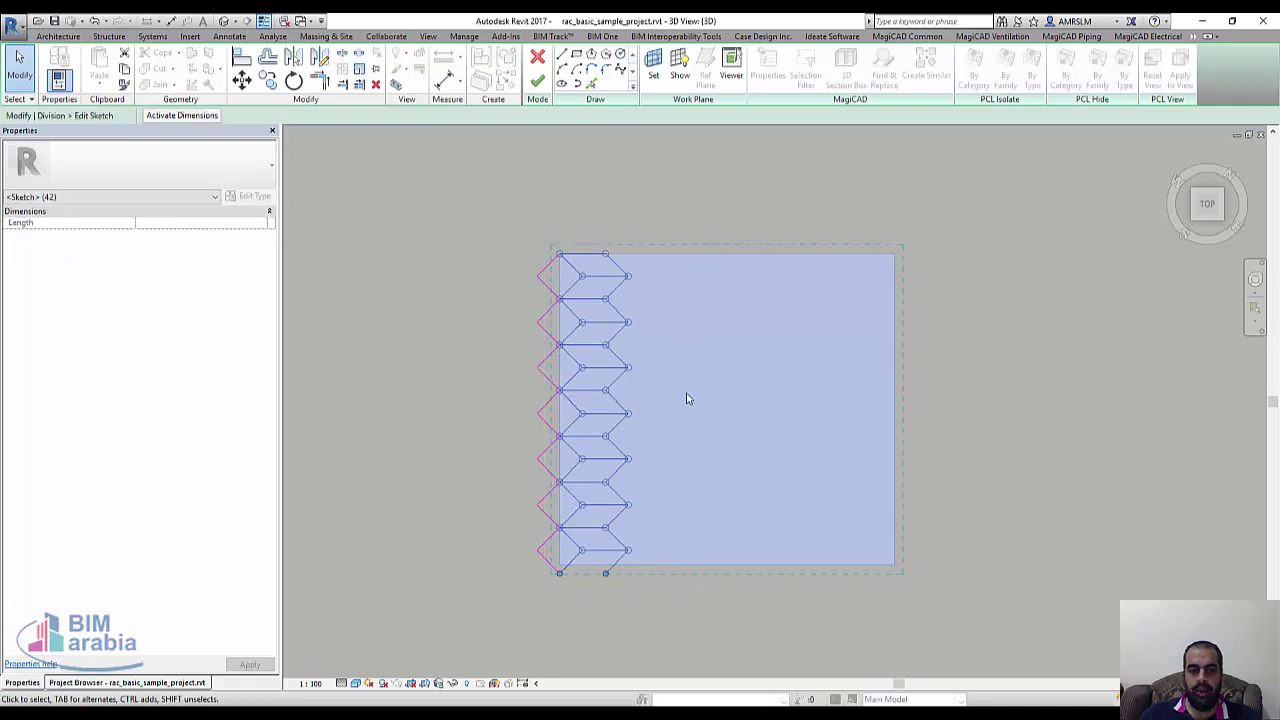
scroll(523, 269, "up", 2)
key("c")
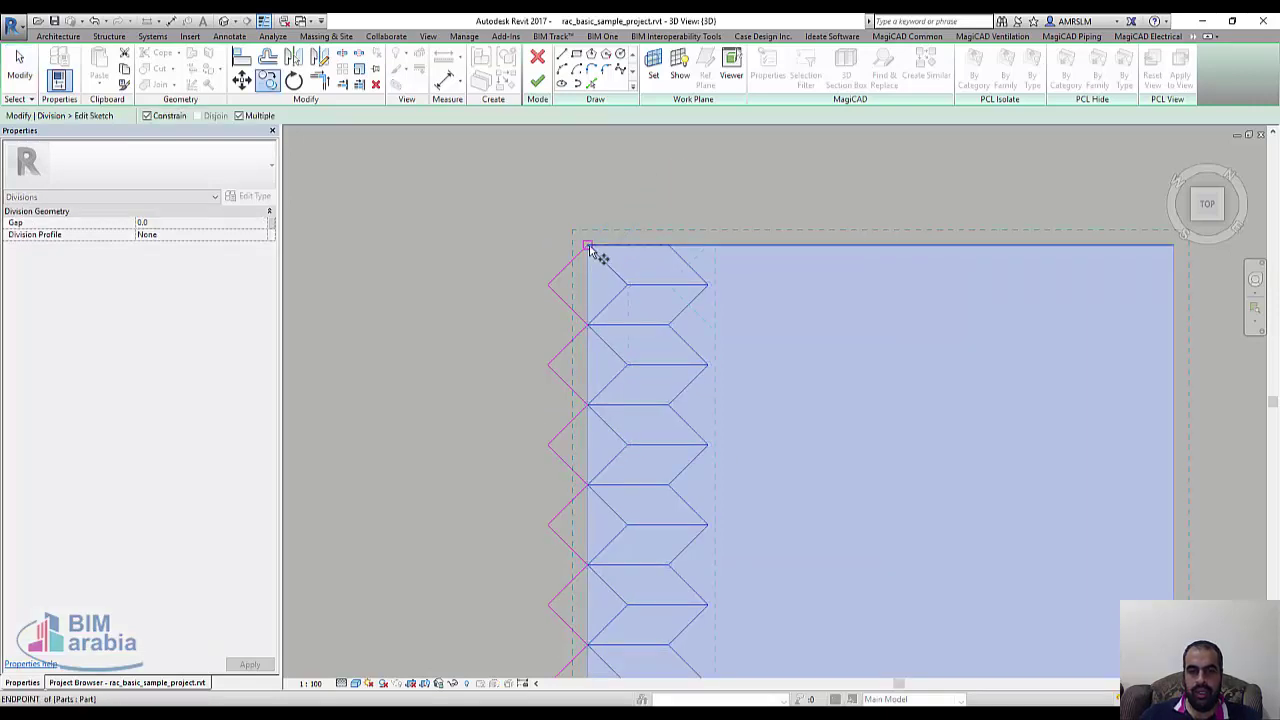
left_click(588, 246)
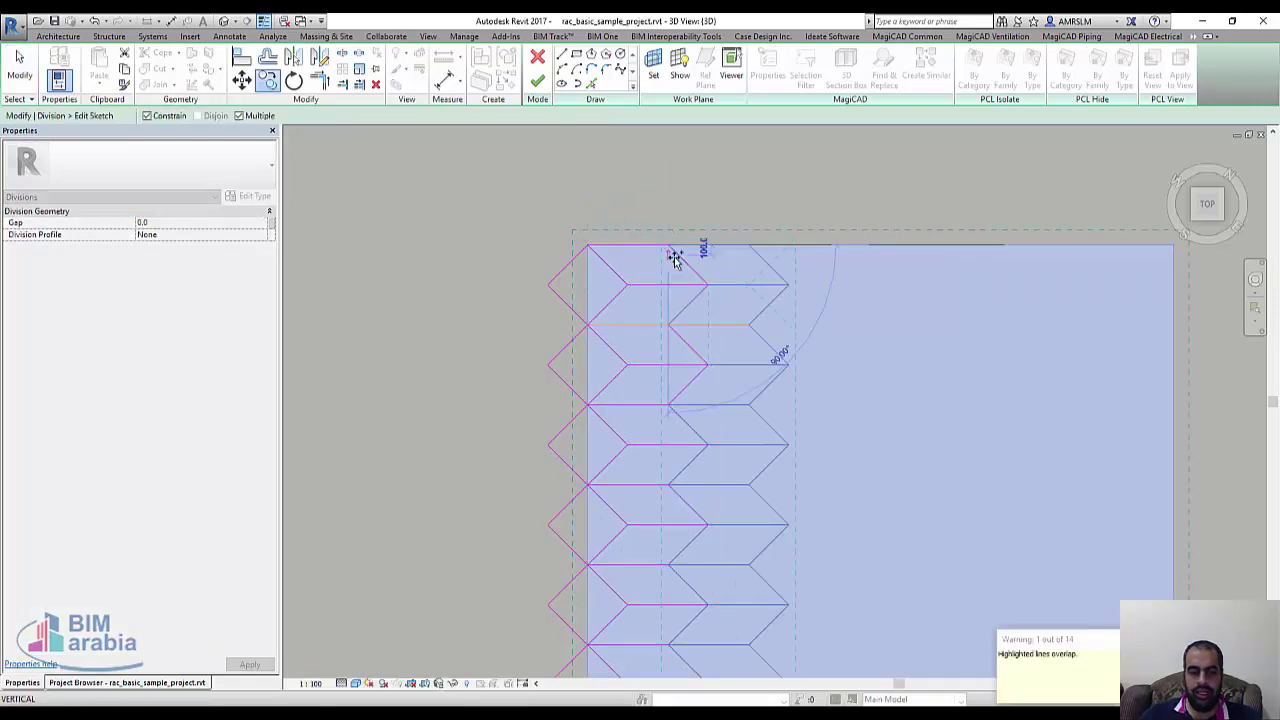
left_click(590, 245)
scroll(560, 185, "down", 2)
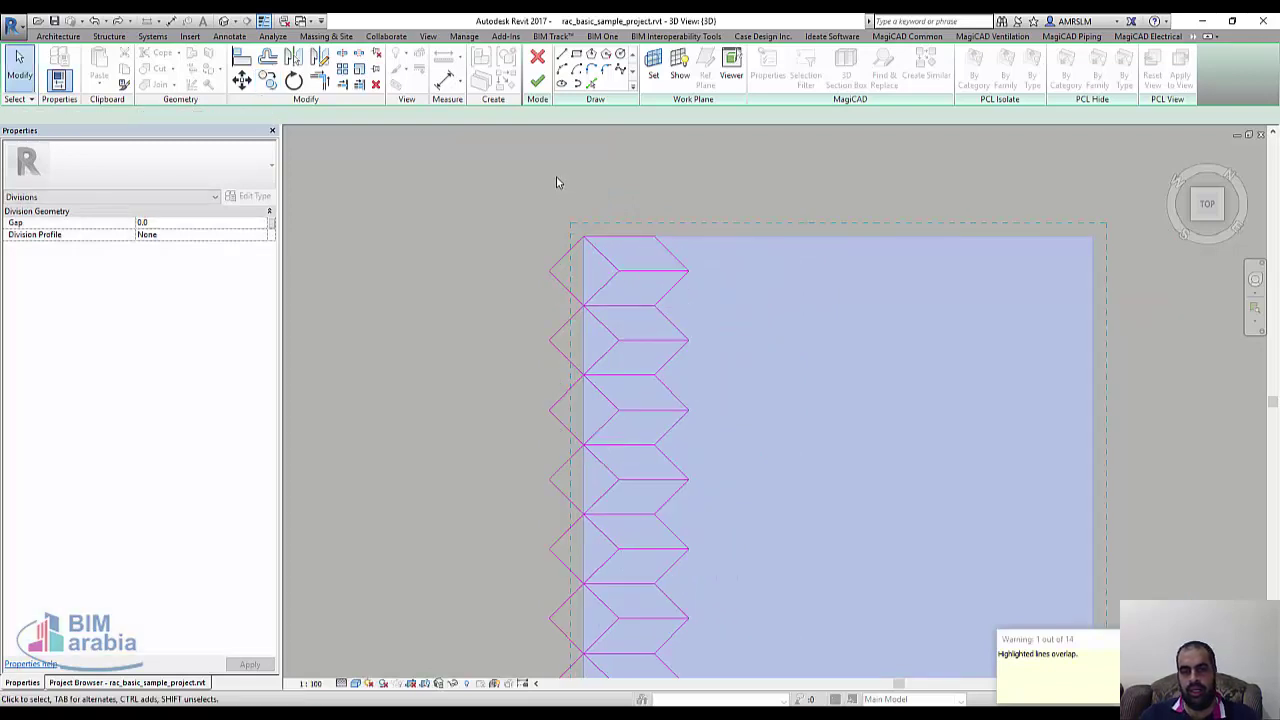
scroll(557, 180, "down", 2)
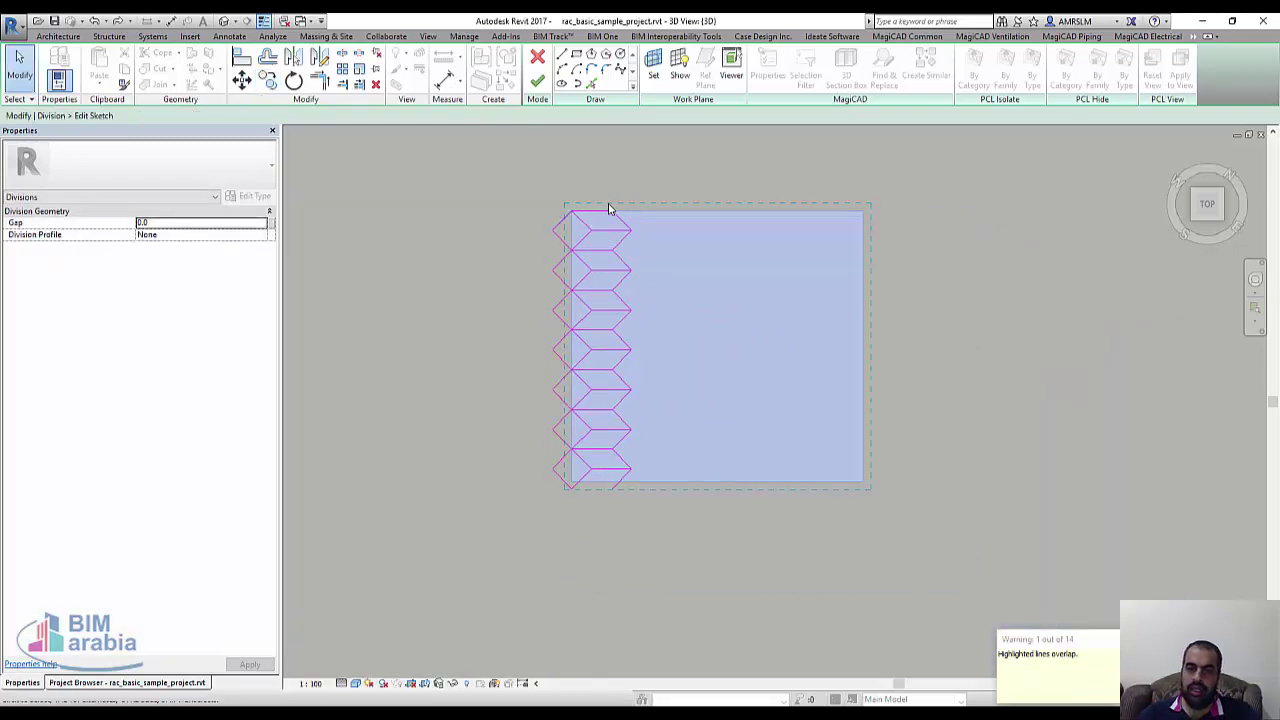
mouse_move(559, 188)
left_mouse_down()
mouse_move(691, 439)
mouse_move(704, 540)
left_mouse_up()
scroll(572, 206, "up", 4)
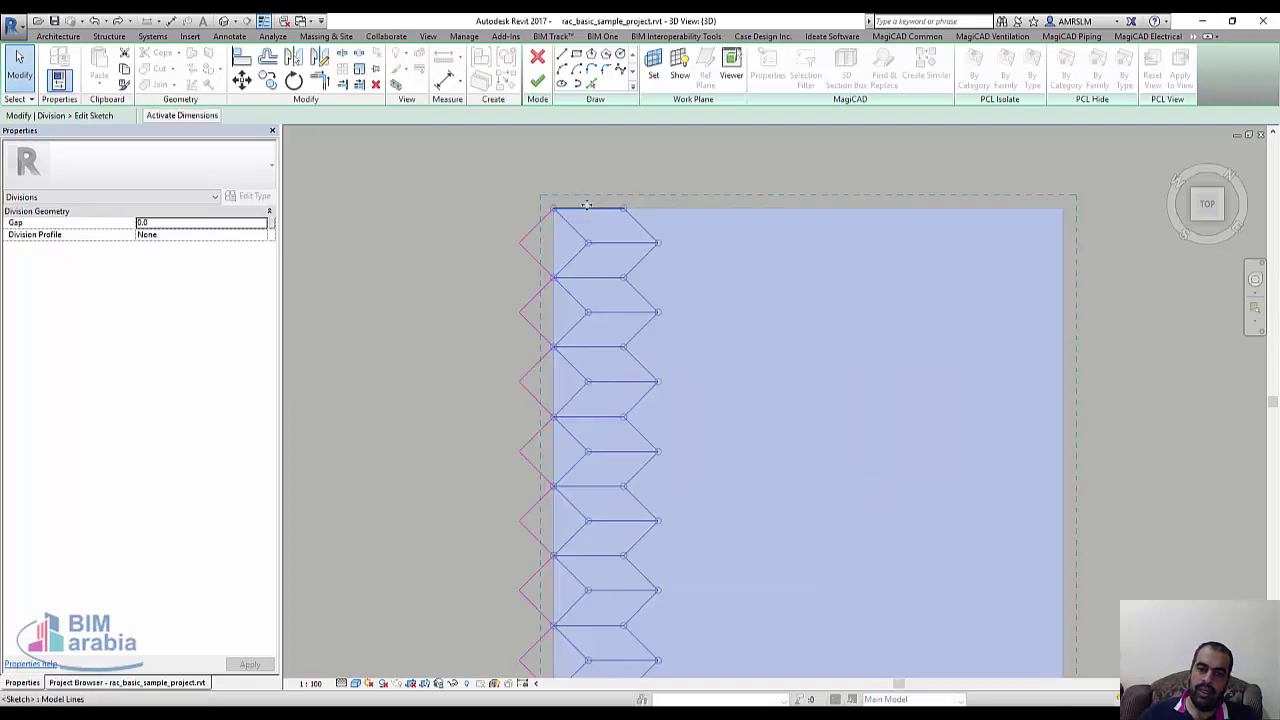
scroll(573, 207, "up", 1)
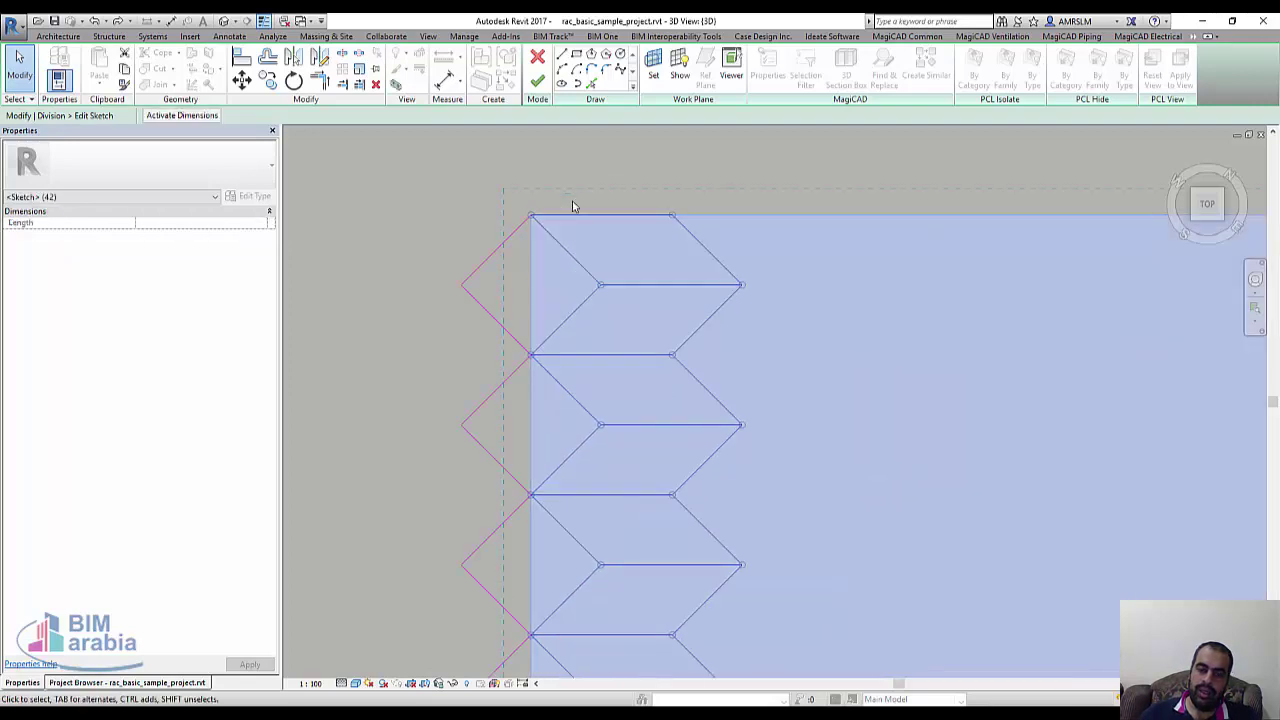
left_click(730, 251)
scroll(720, 240, "down", 2)
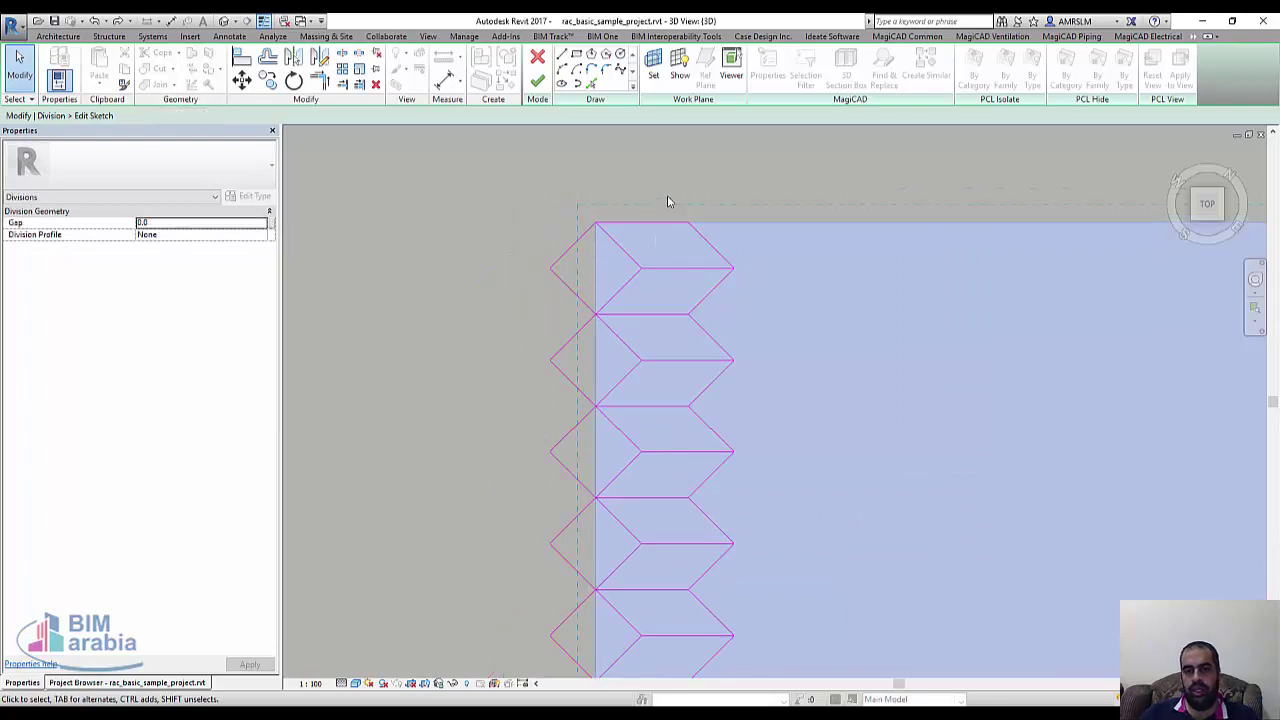
scroll(668, 200, "down", 2)
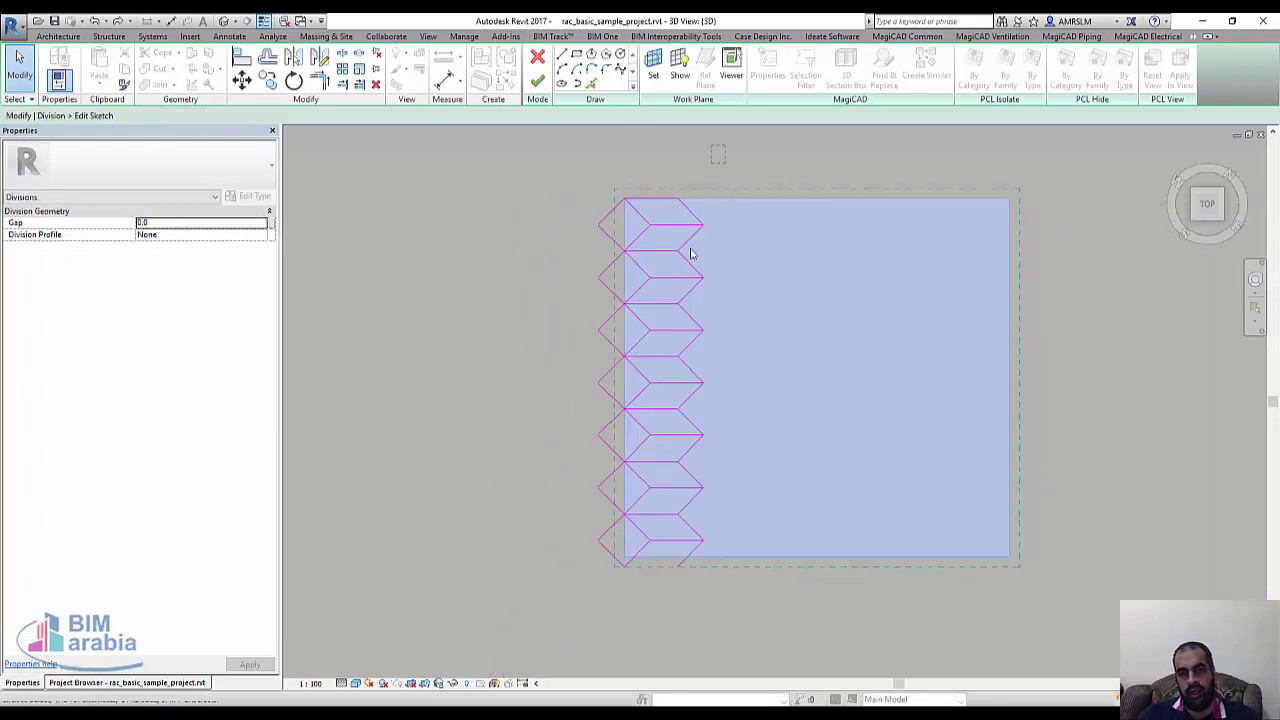
left_click_drag(725, 145, 675, 603)
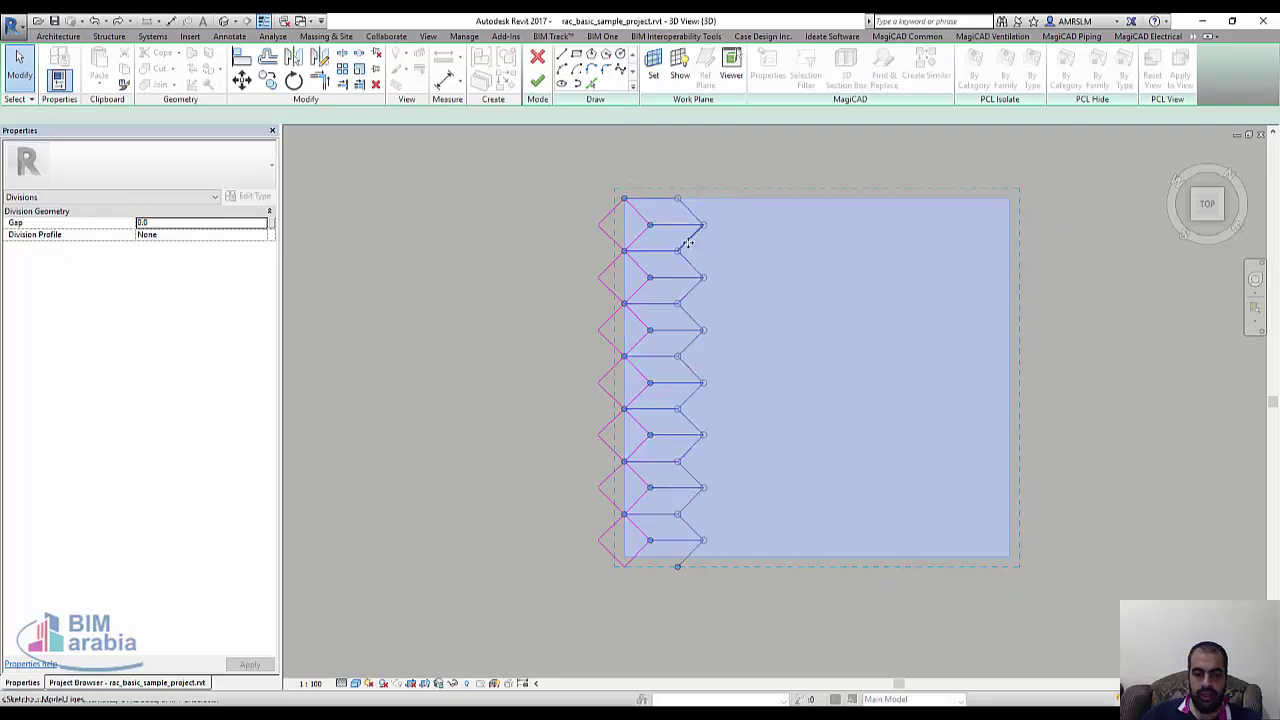
scroll(648, 245, "up", 2)
key("c")
key("o")
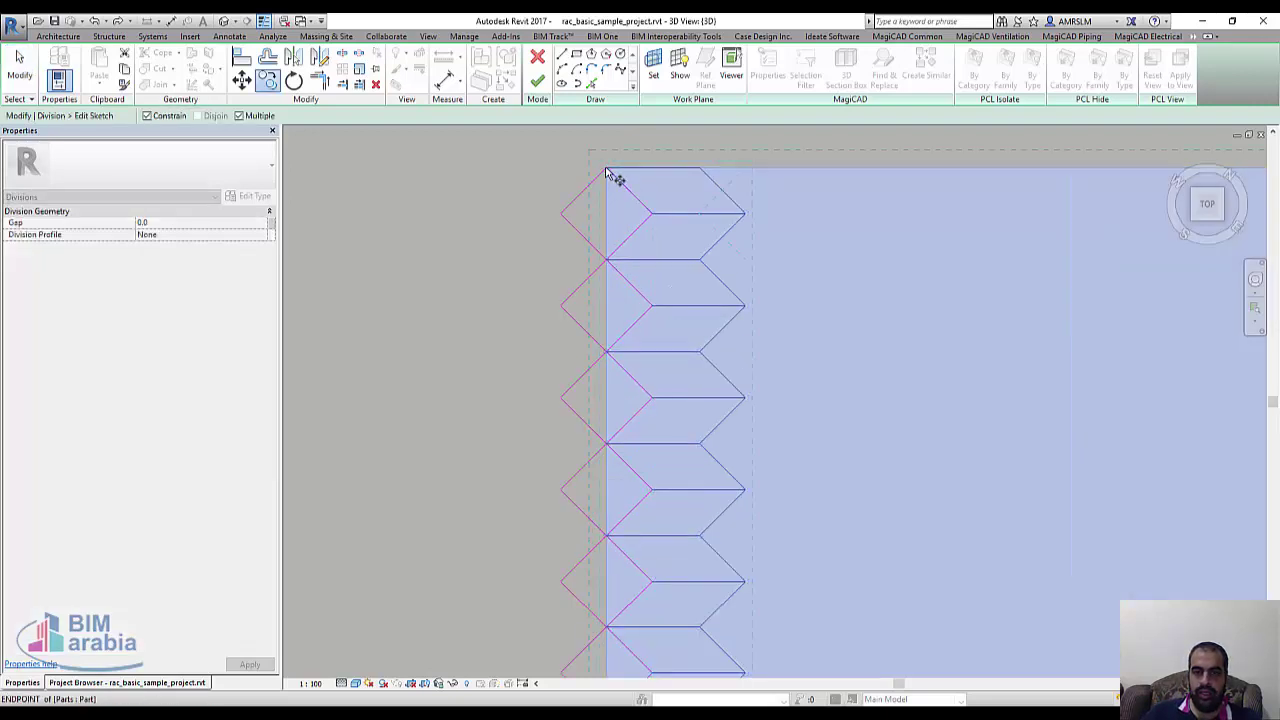
left_click(703, 167)
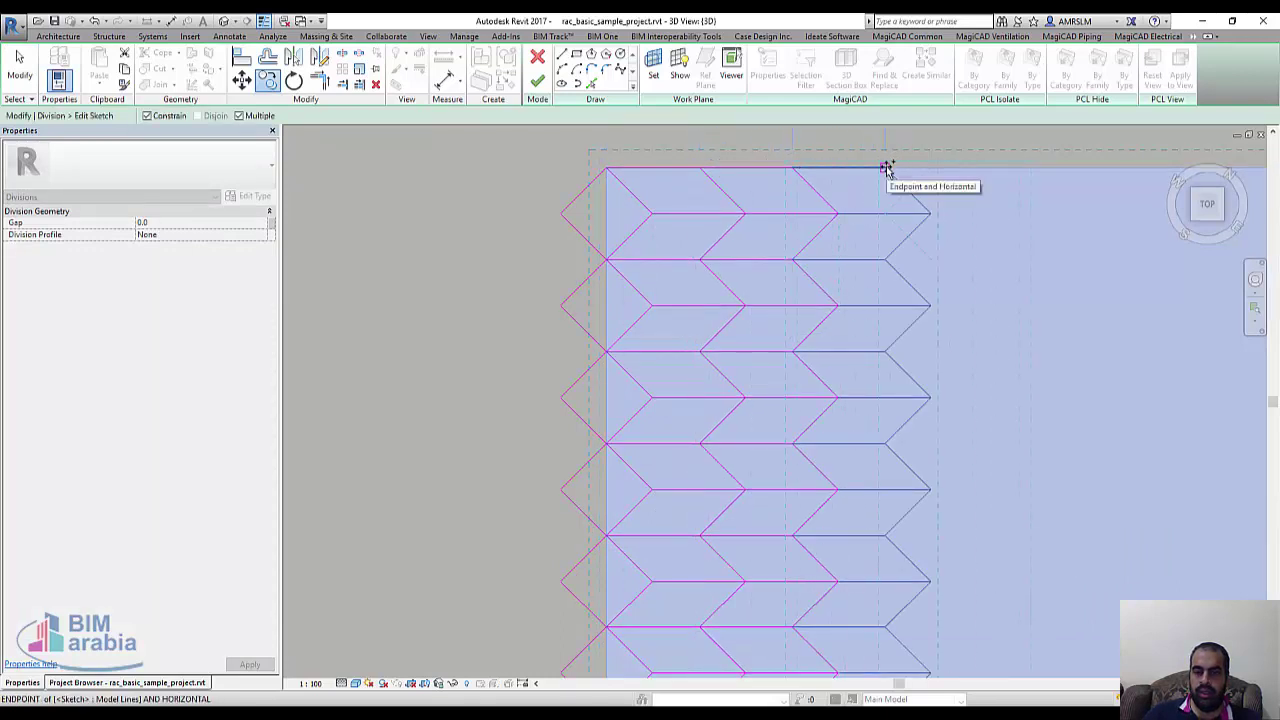
key("Escape")
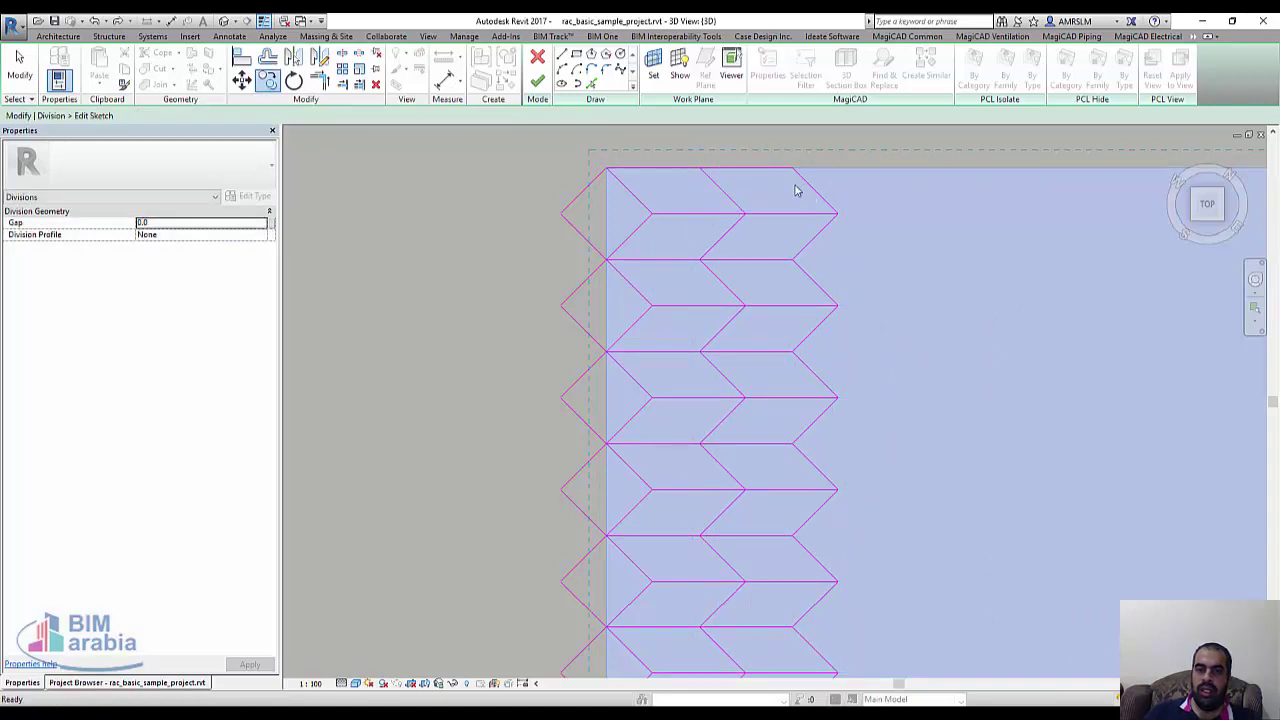
key("ctrl+z")
- Mirror-copy the selected chevron lines rightward about two successive vertical axes
scroll(630, 193, "down", 2)
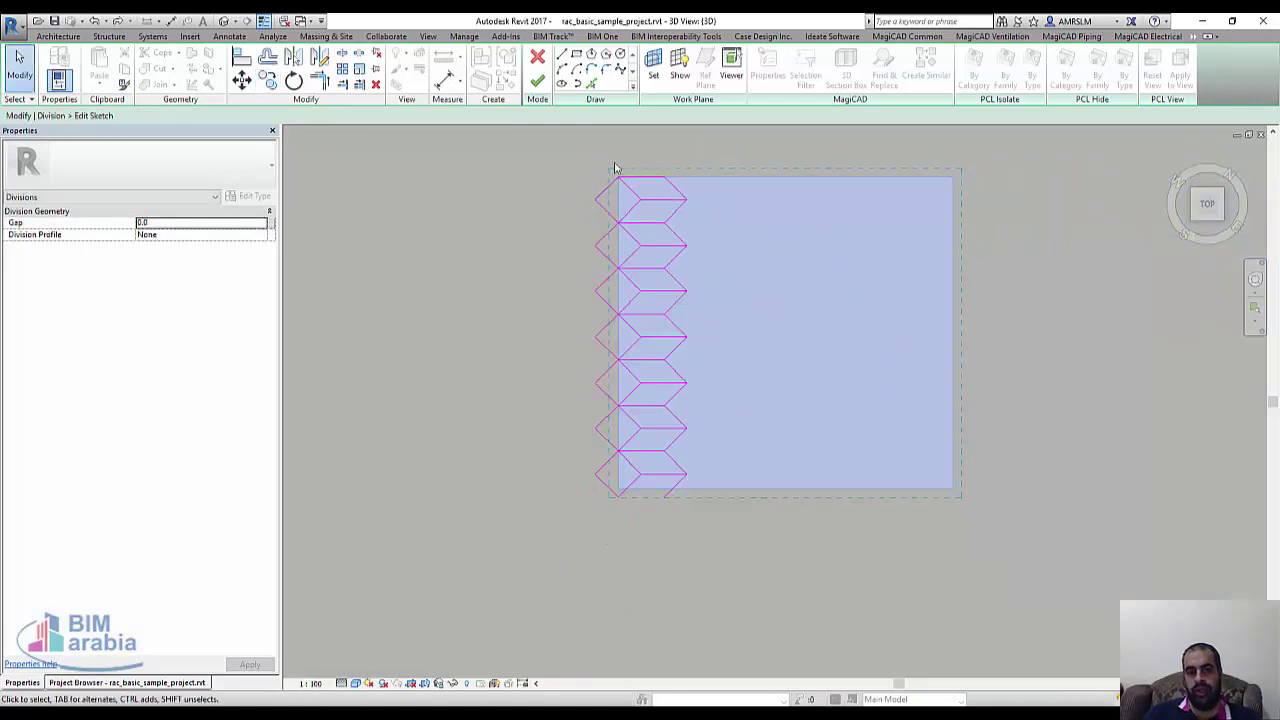
left_click_drag(607, 148, 749, 528)
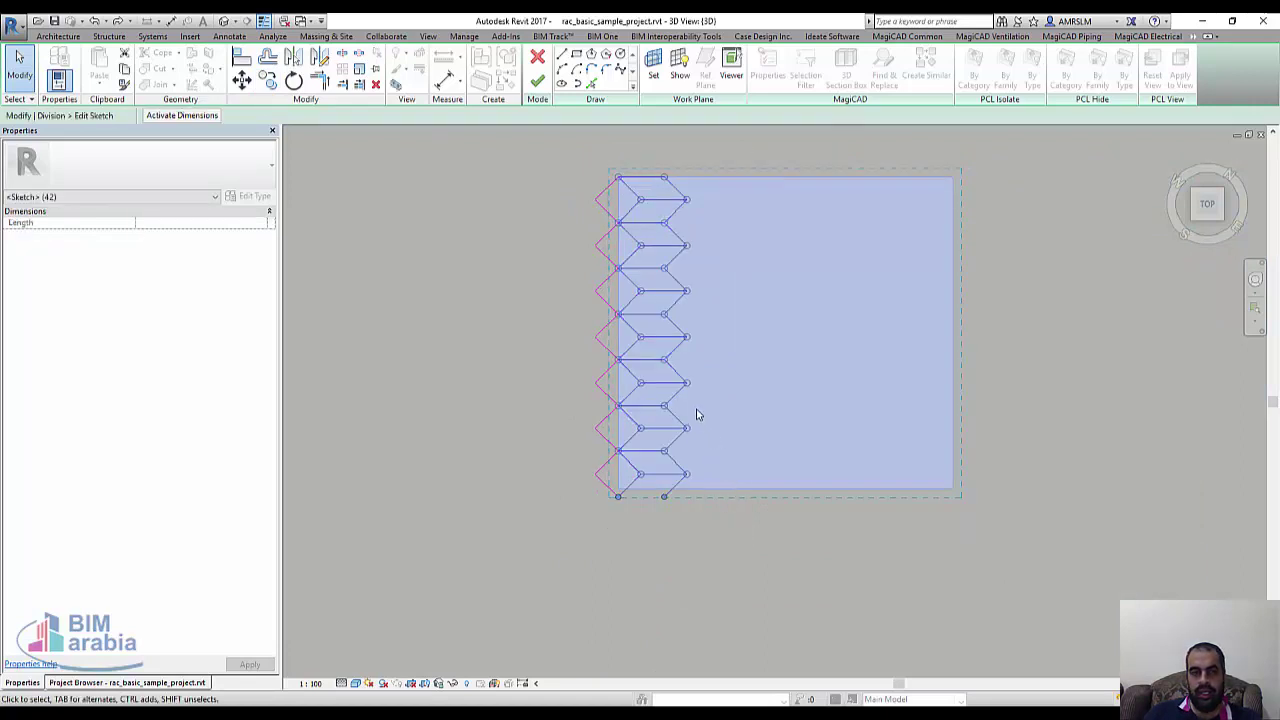
left_click(319, 57)
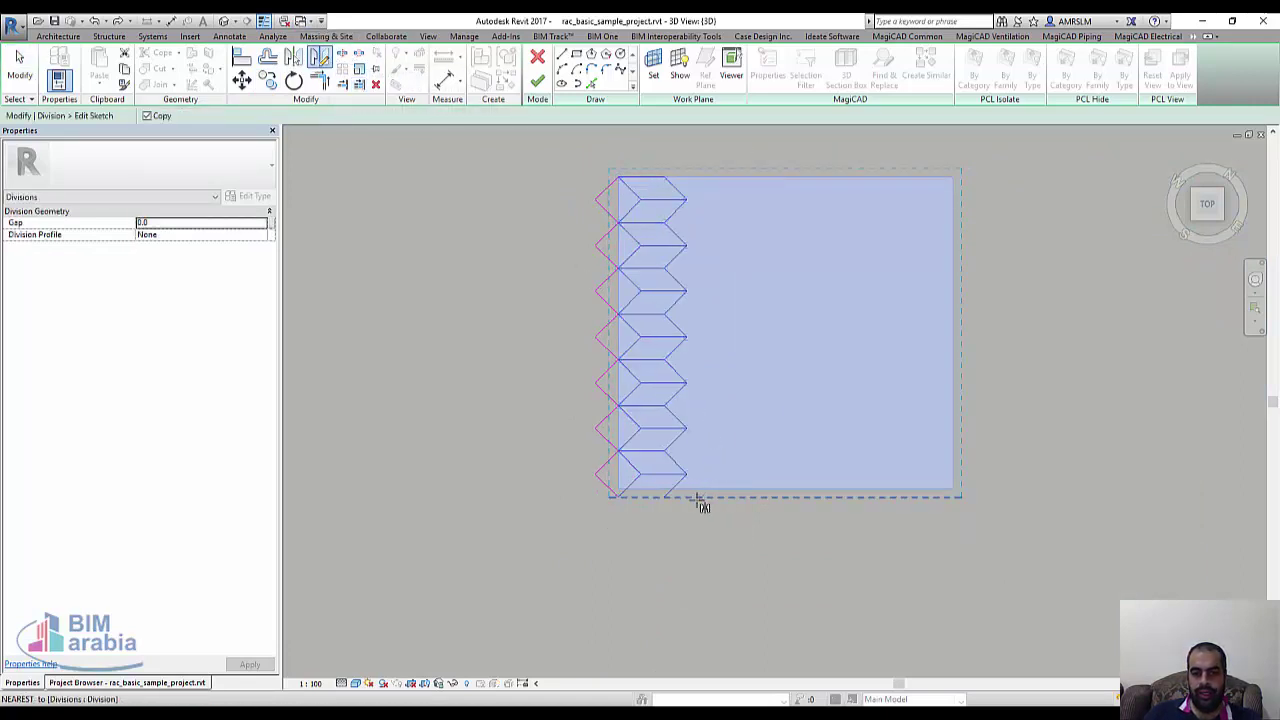
left_click(686, 477)
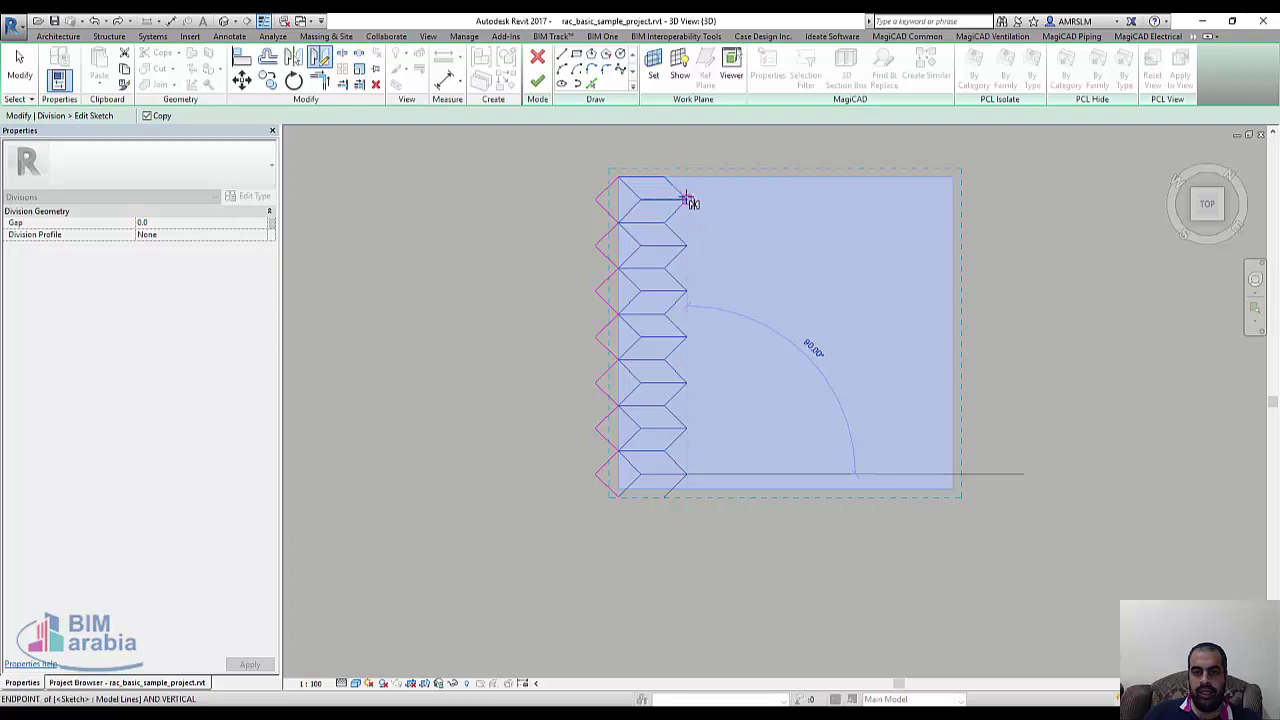
left_click(689, 200)
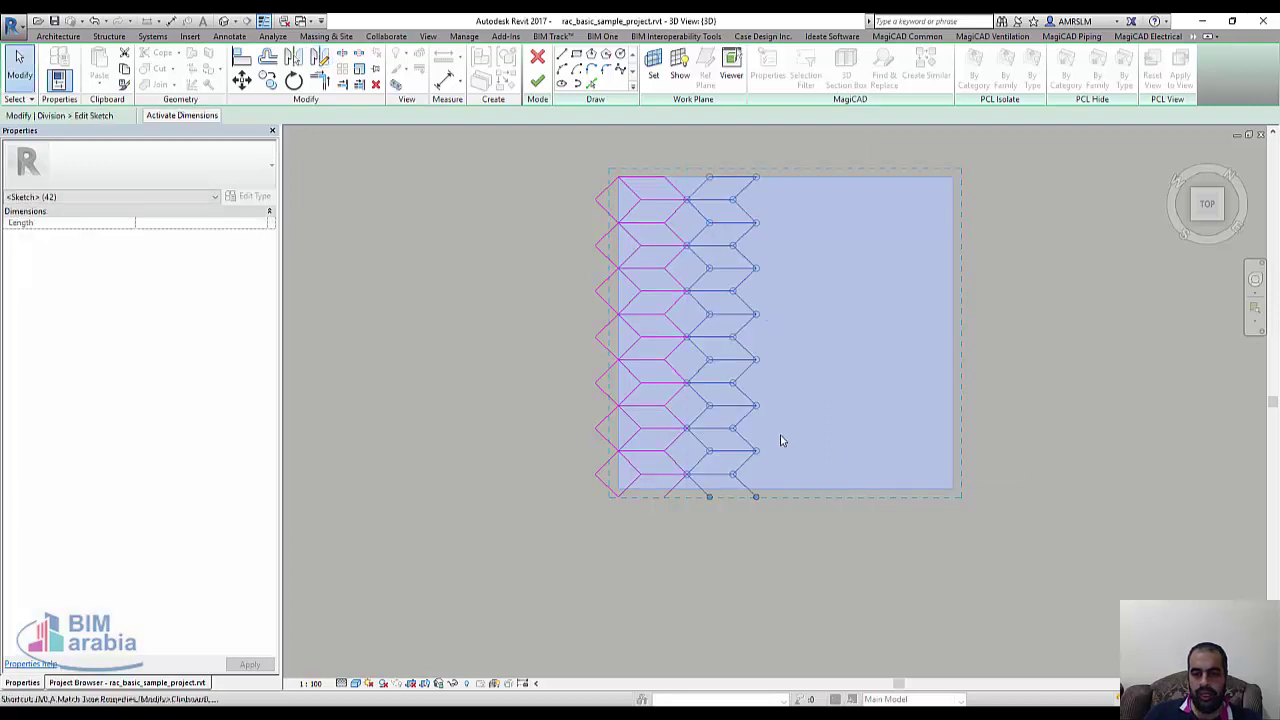
left_click(293, 57)
left_click(319, 57)
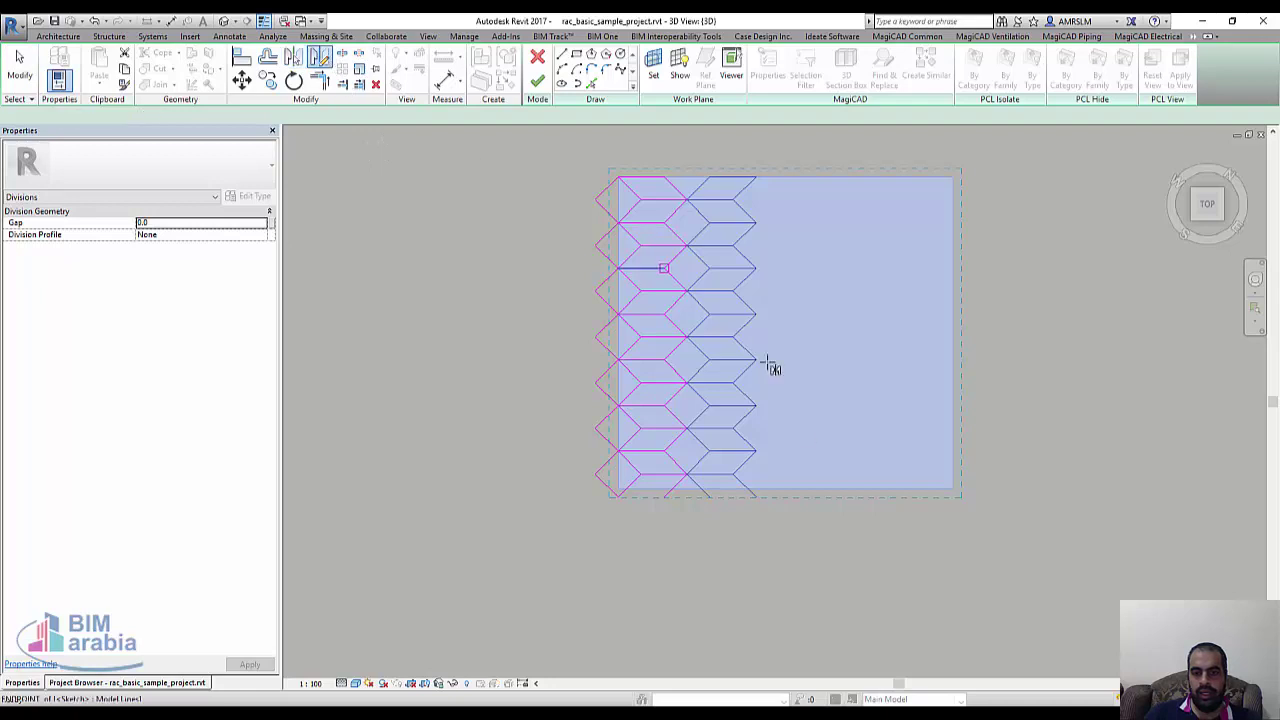
left_click(755, 494)
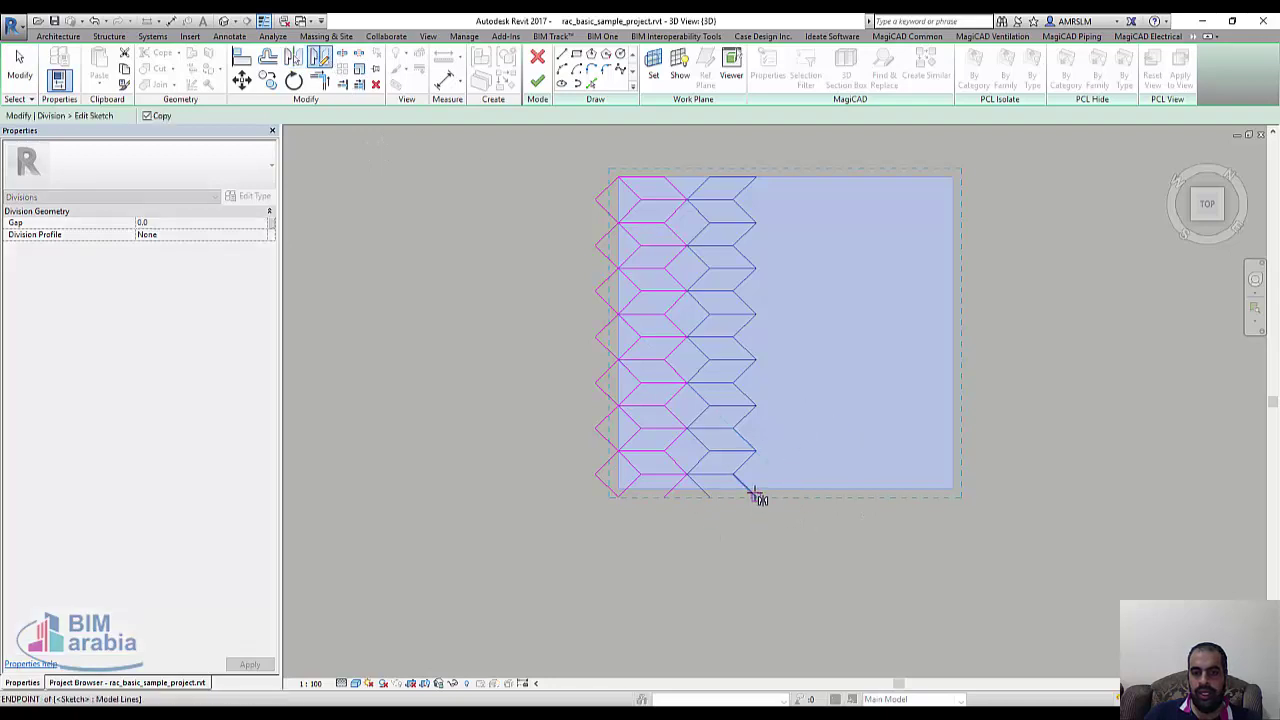
left_click(752, 174)
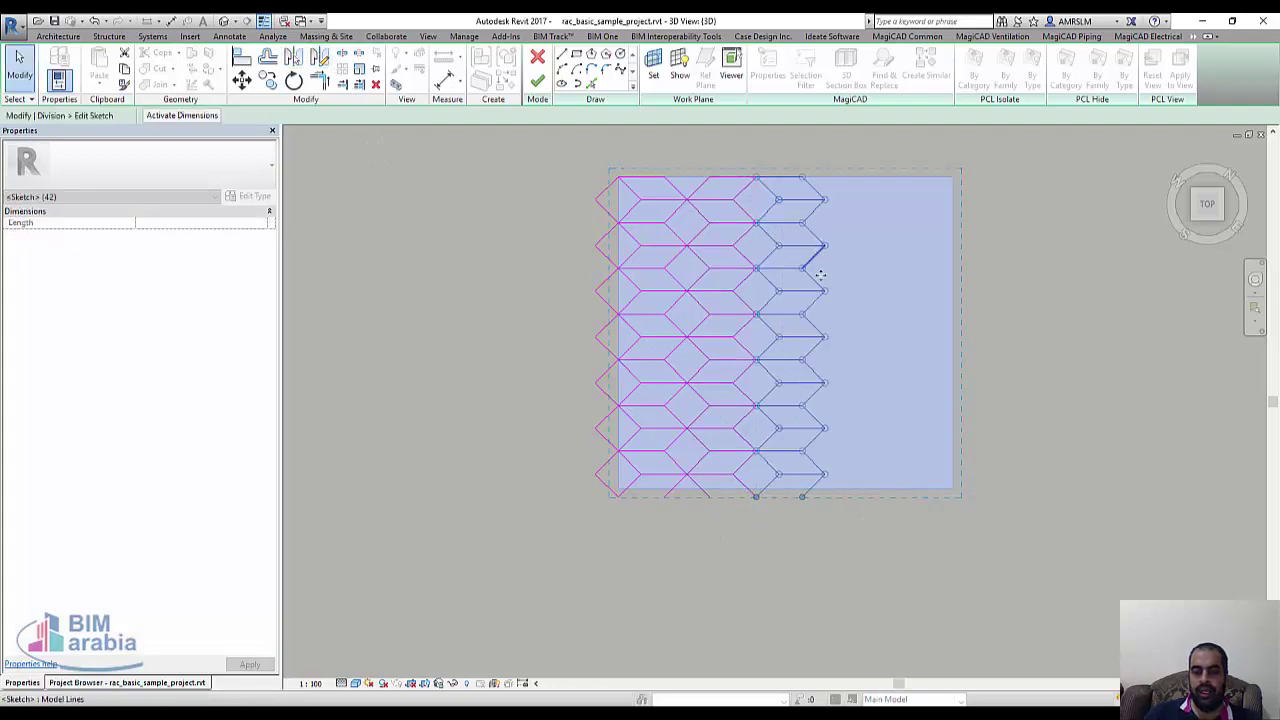
- Mirror two more chevron copies further right so the pattern spans the slab
left_click(319, 57)
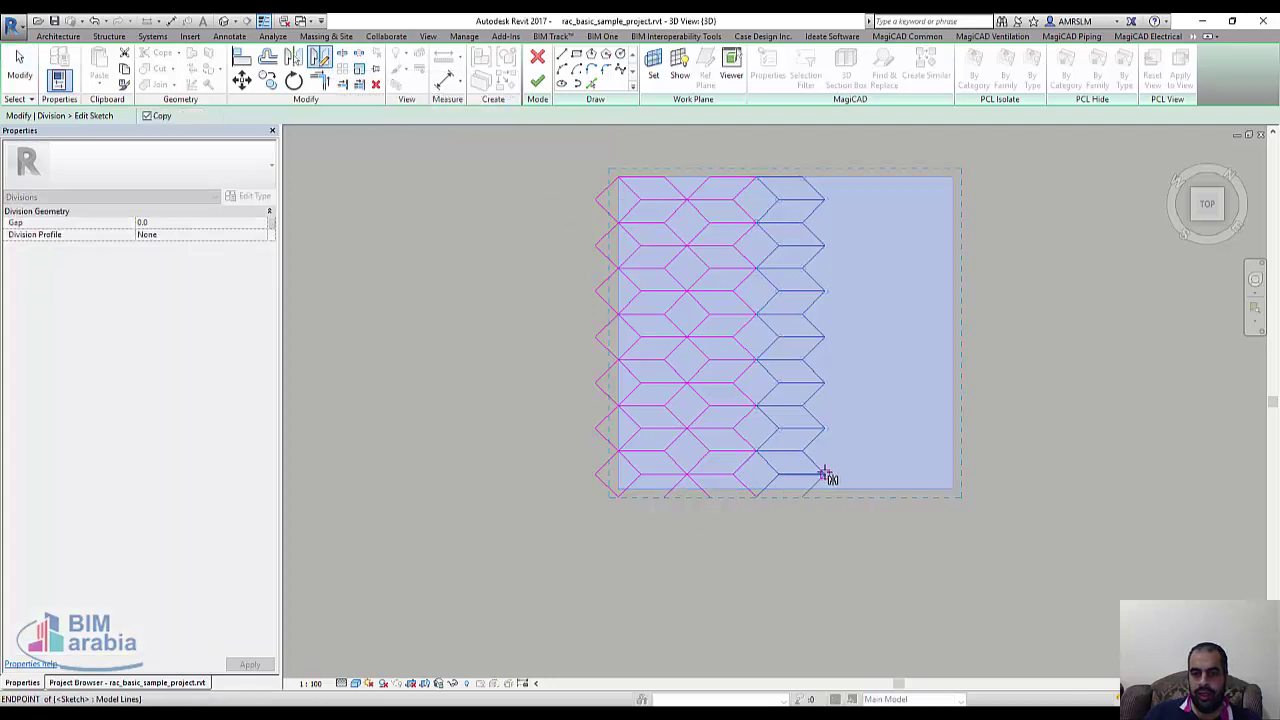
left_click(823, 474)
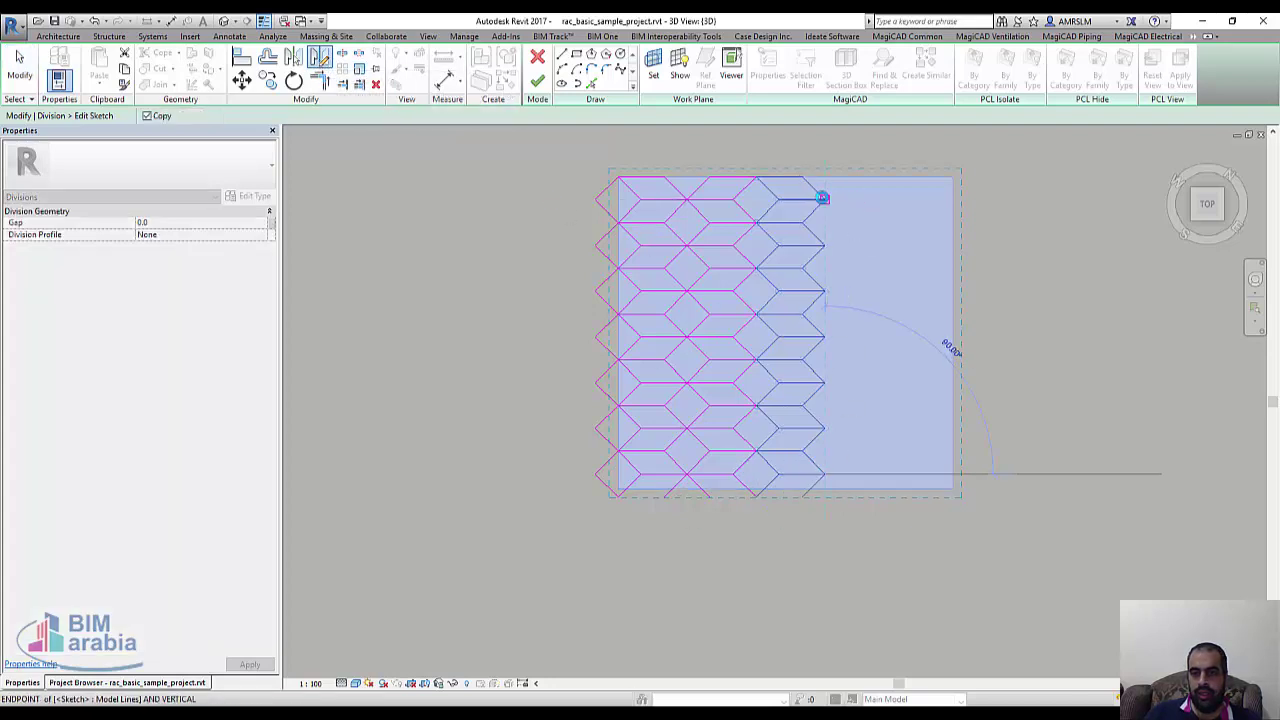
left_click(822, 197)
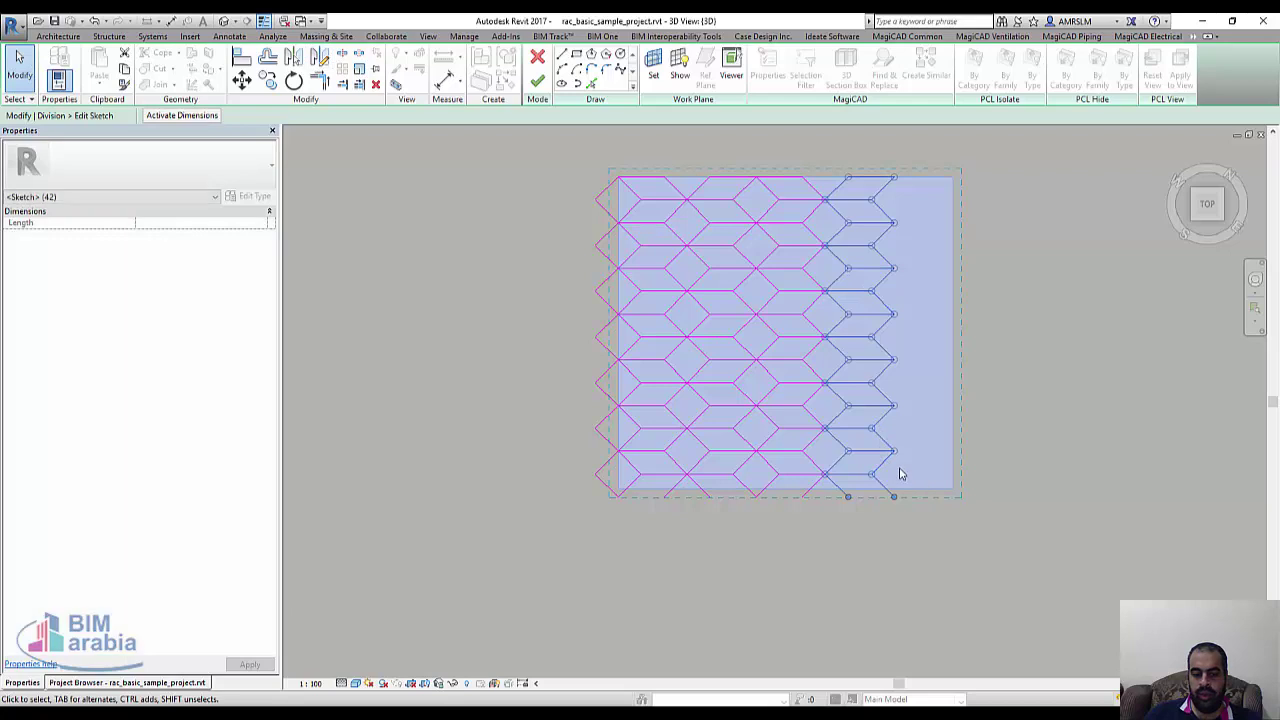
left_click(319, 55)
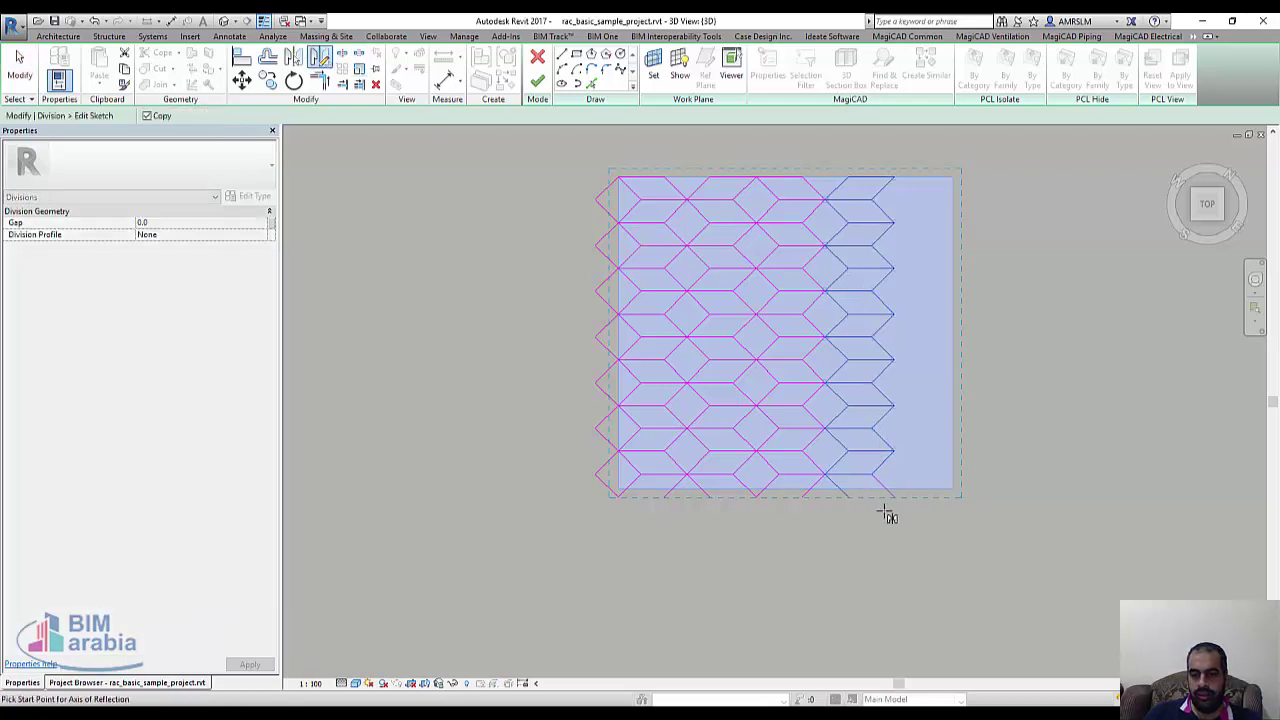
left_click(893, 495)
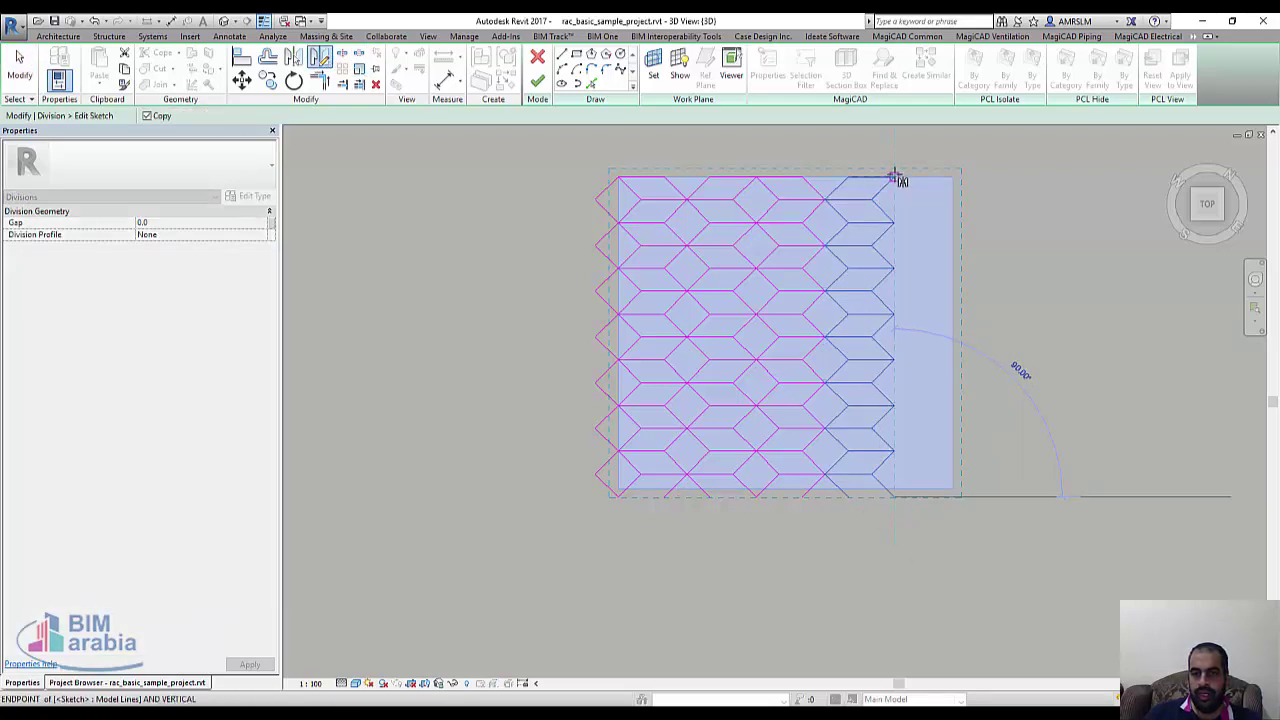
left_click(893, 177)
left_click(965, 424)
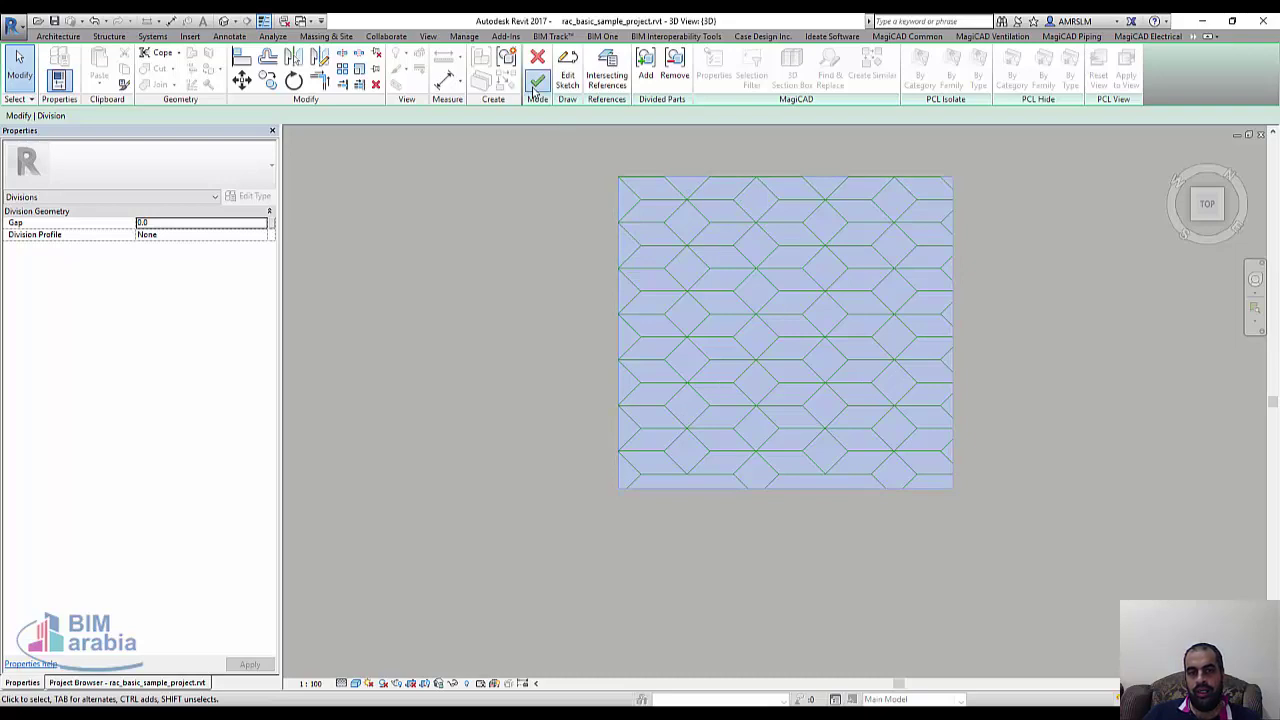
- Select the eight top-row chevron parts and turn off Material By Original
key("Escape")
scroll(660, 200, "up", 3)
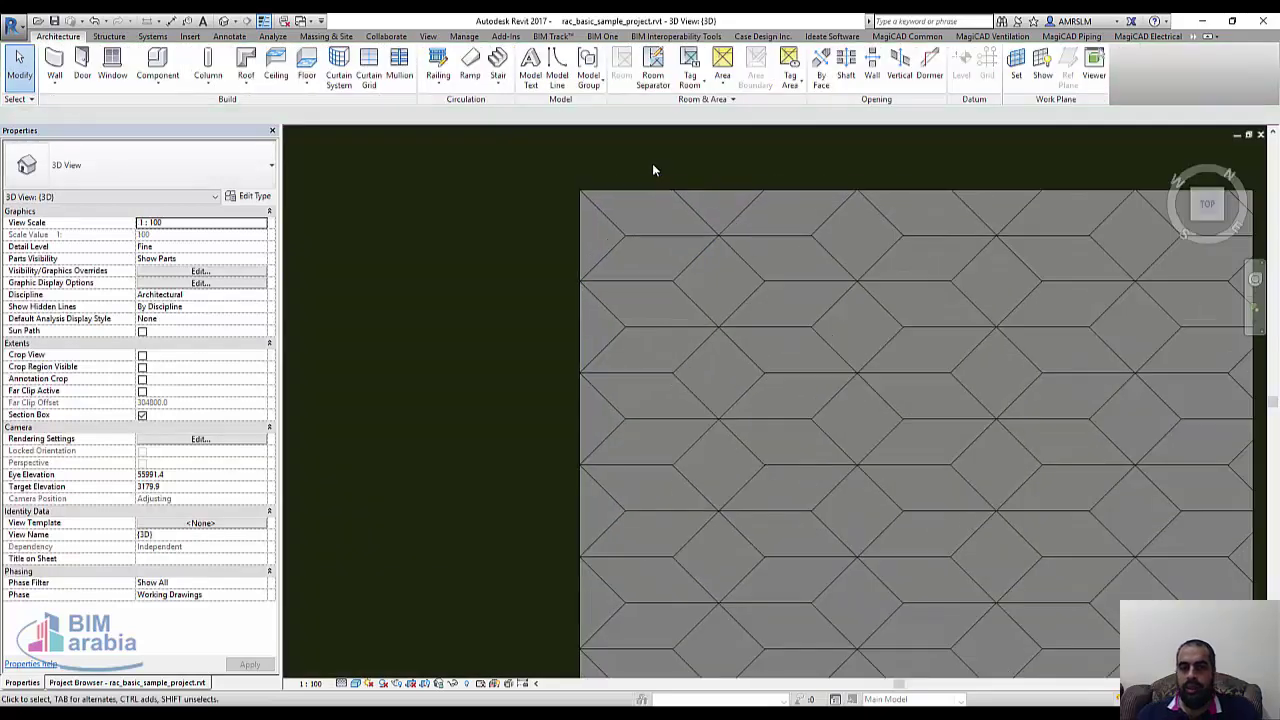
left_click(655, 217)
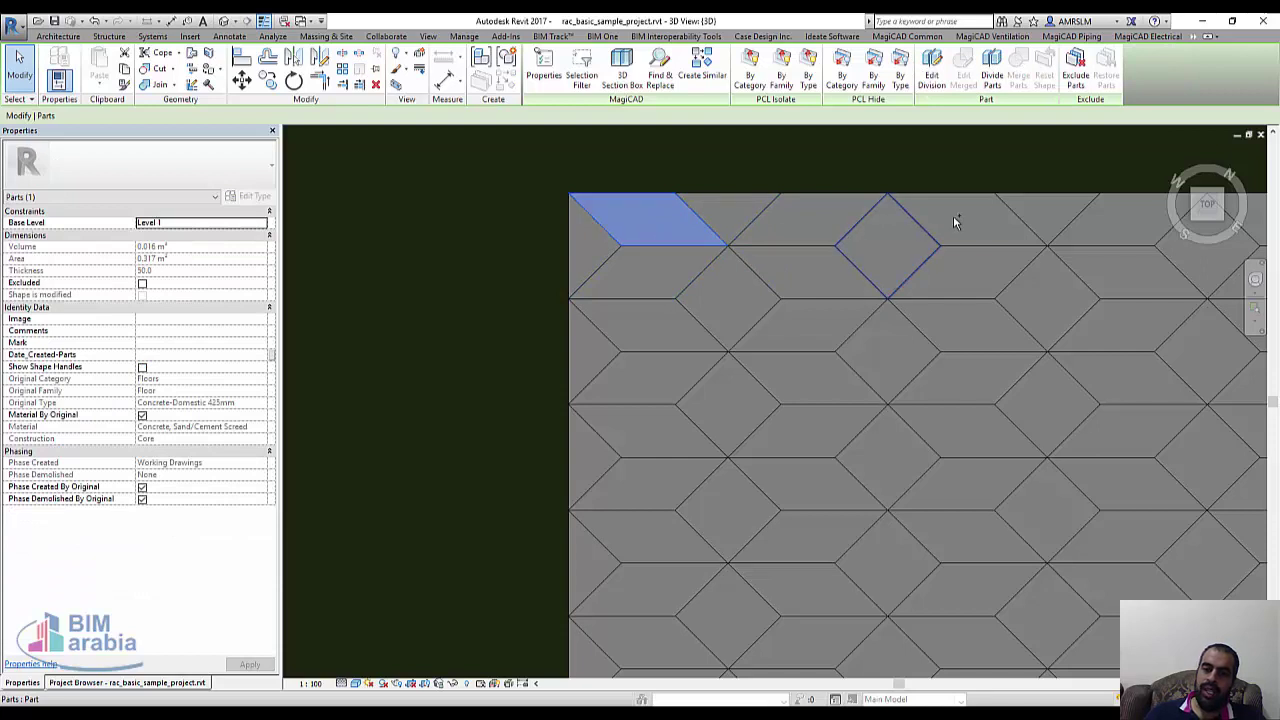
left_click(796, 240, "ctrl")
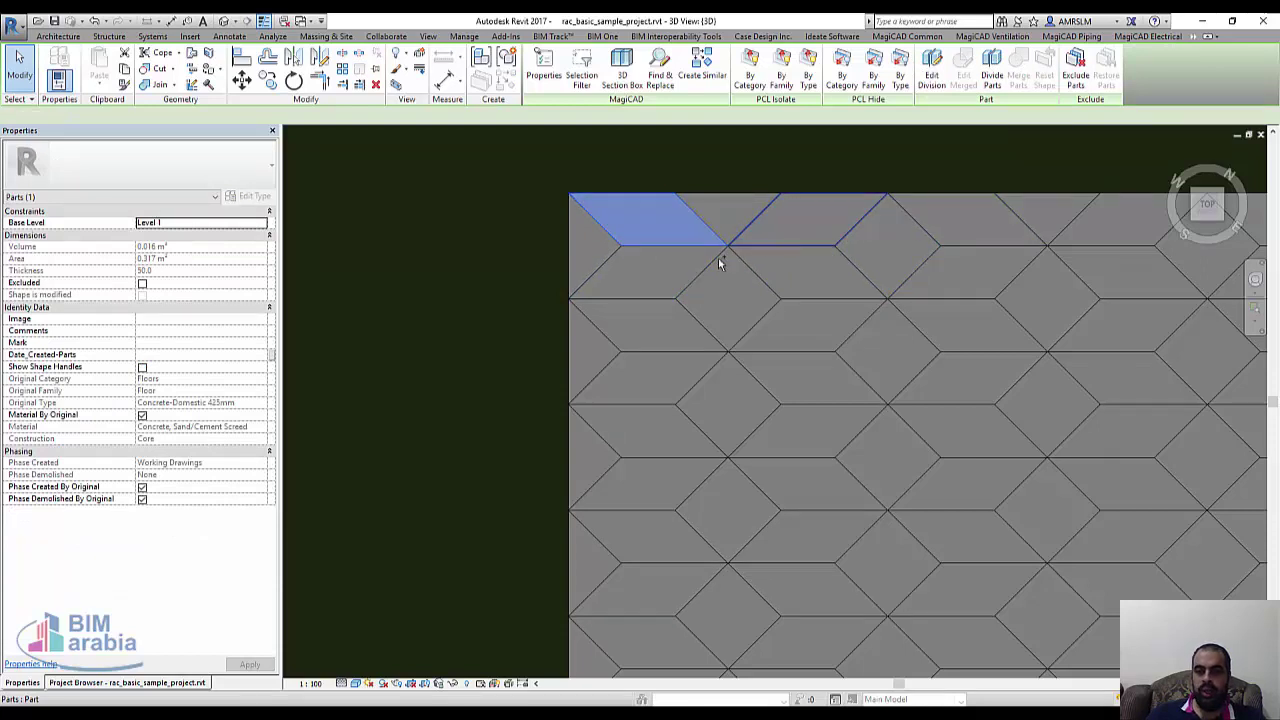
left_click(708, 262, "ctrl")
left_click(794, 274, "ctrl")
left_click(955, 222, "ctrl")
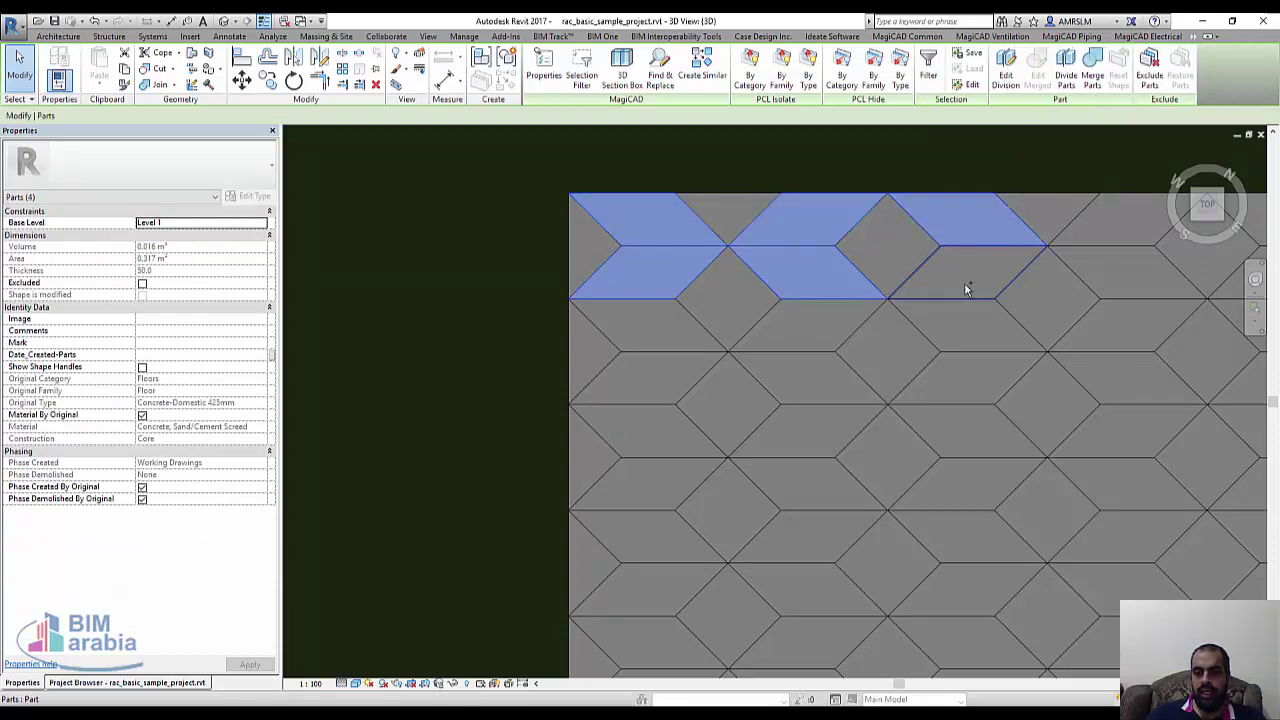
left_click(970, 290, "ctrl")
middle_click_drag(970, 290, 1125, 326)
left_click(948, 270, "ctrl")
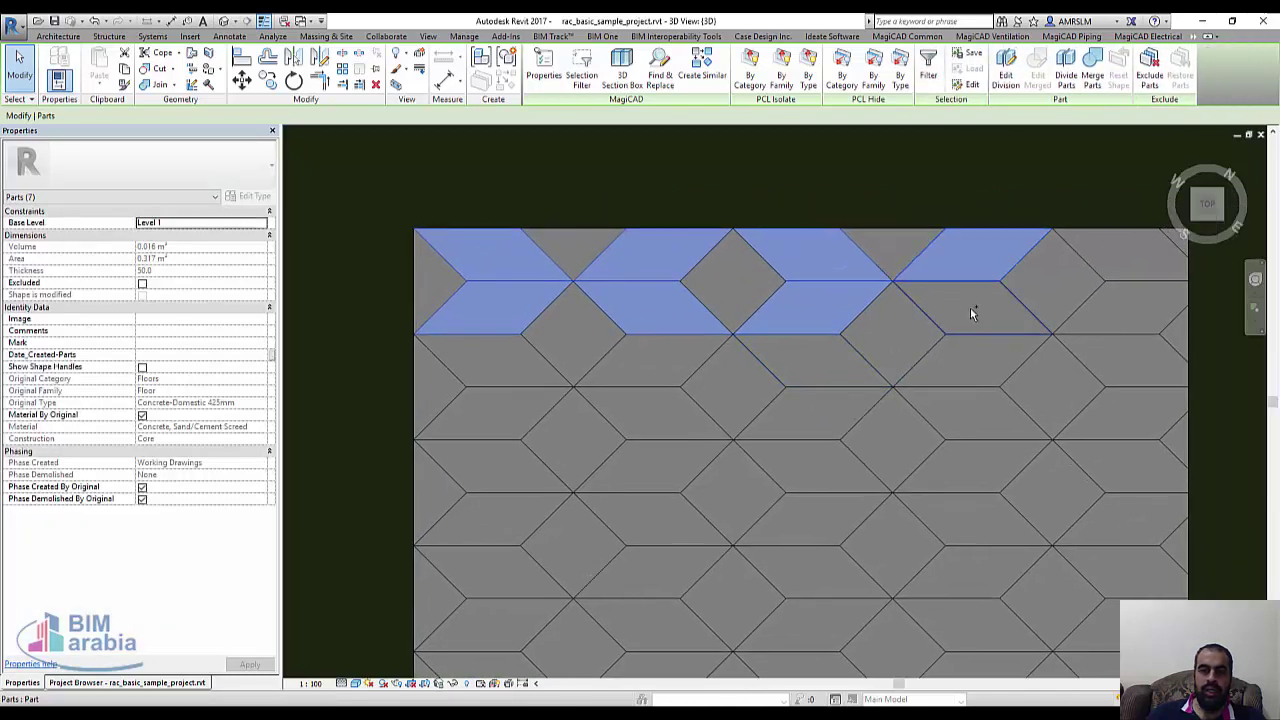
left_click(971, 309, "ctrl")
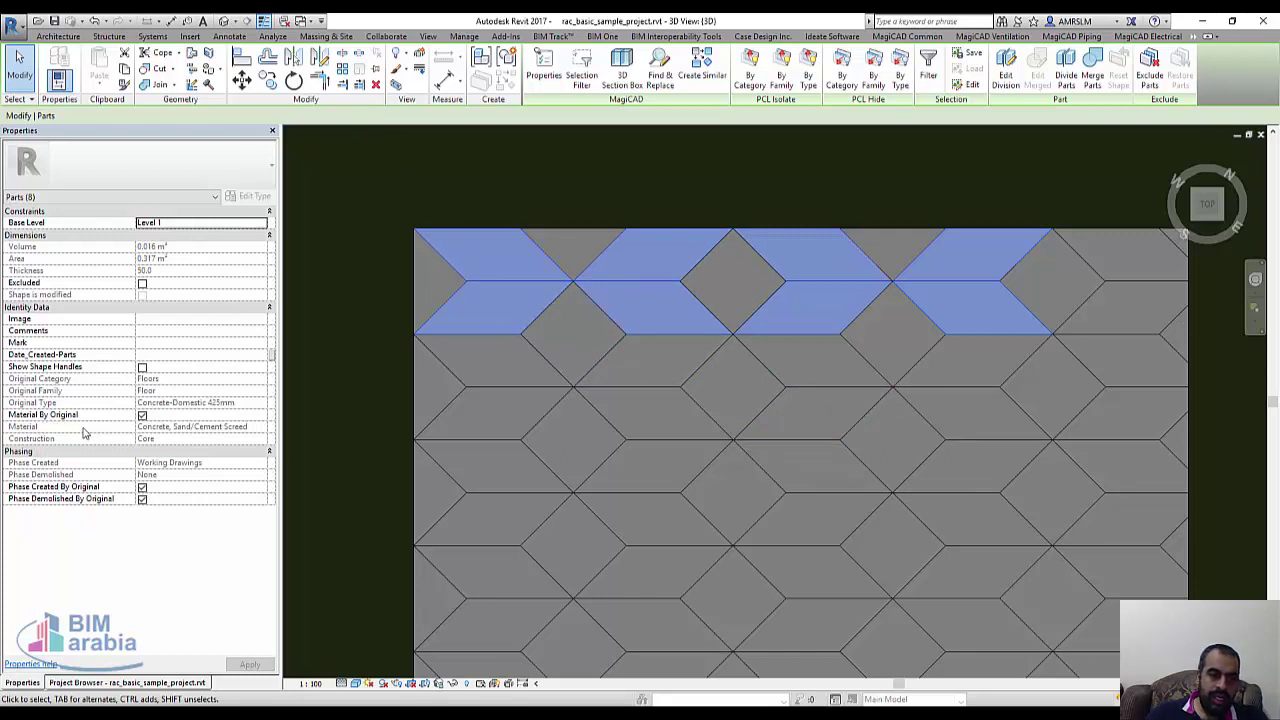
left_click(142, 414)
- Assign Finishes - Exterior - Timber Cladding to the selected top-row parts
left_click(236, 427)
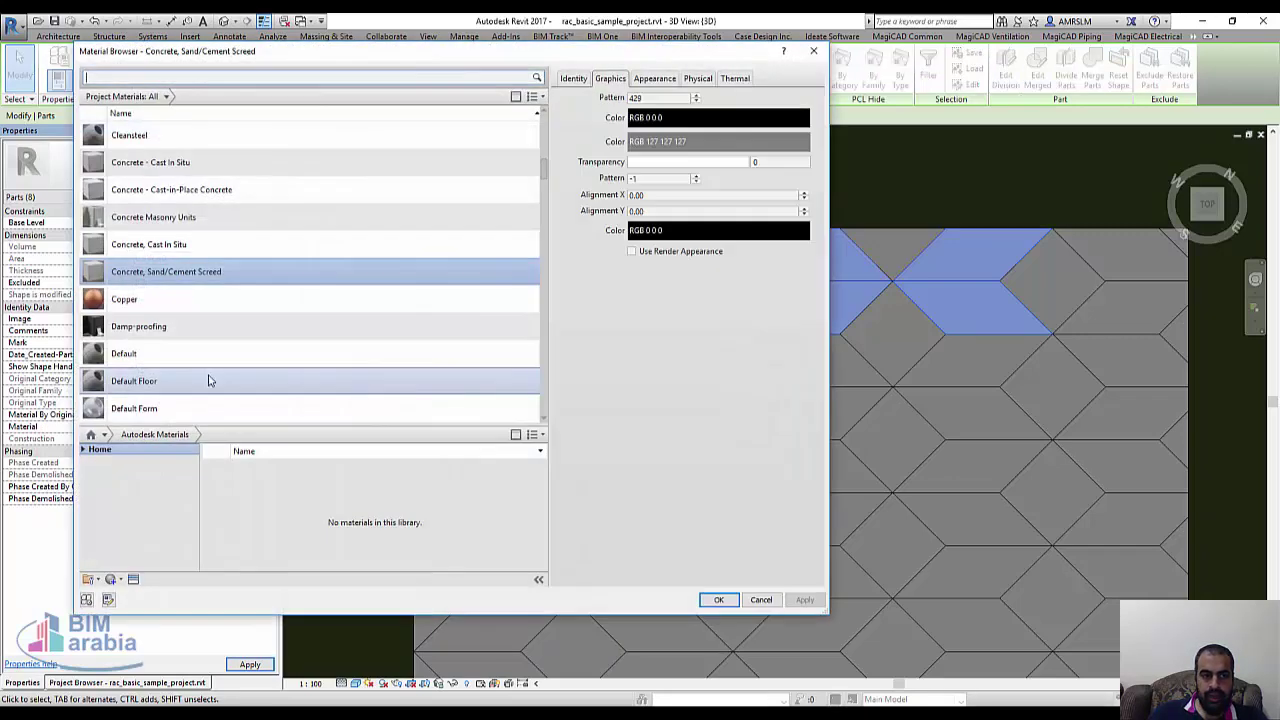
scroll(176, 336, "up", 1)
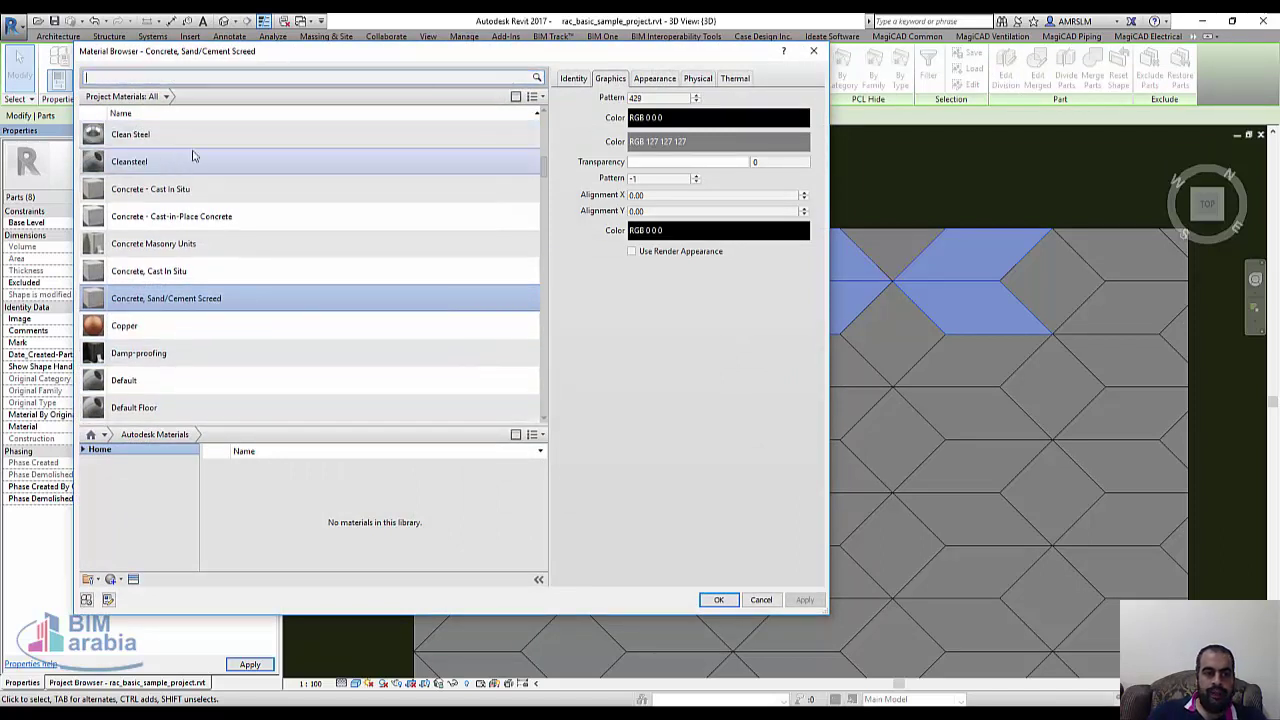
scroll(254, 234, "down", 5)
scroll(294, 306, "down", 4)
scroll(181, 243, "up", 5)
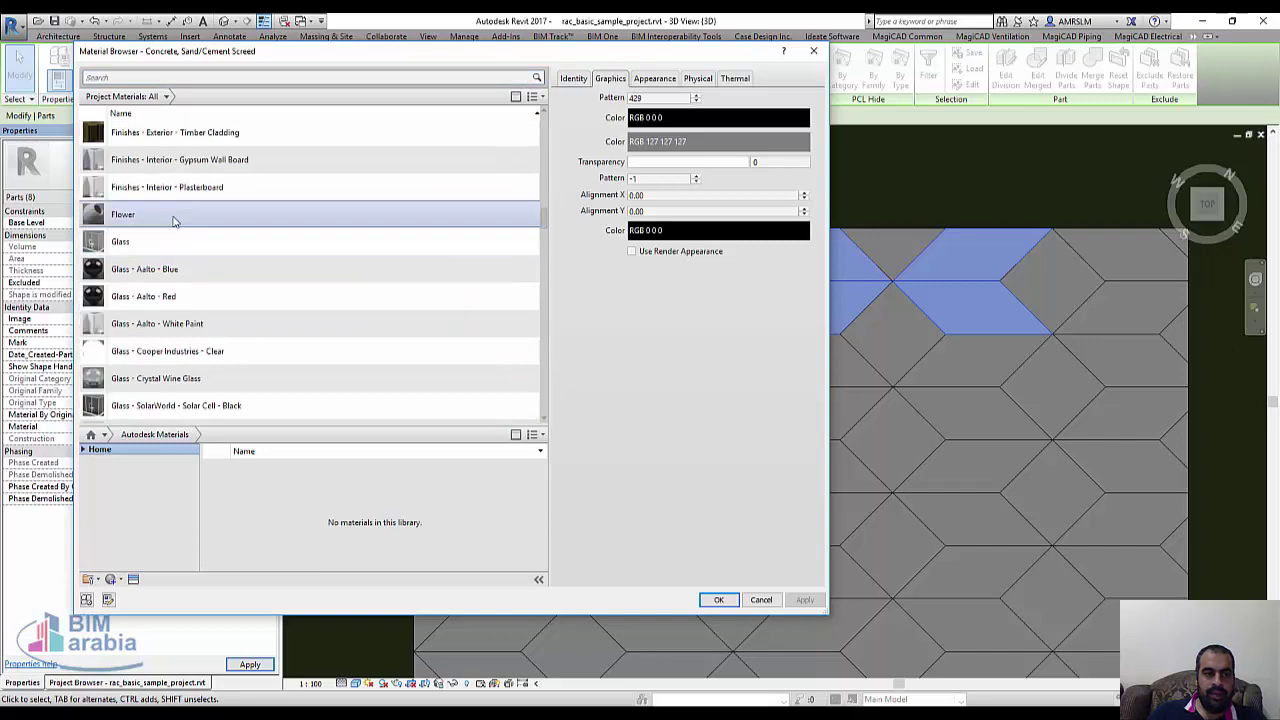
left_click(170, 134)
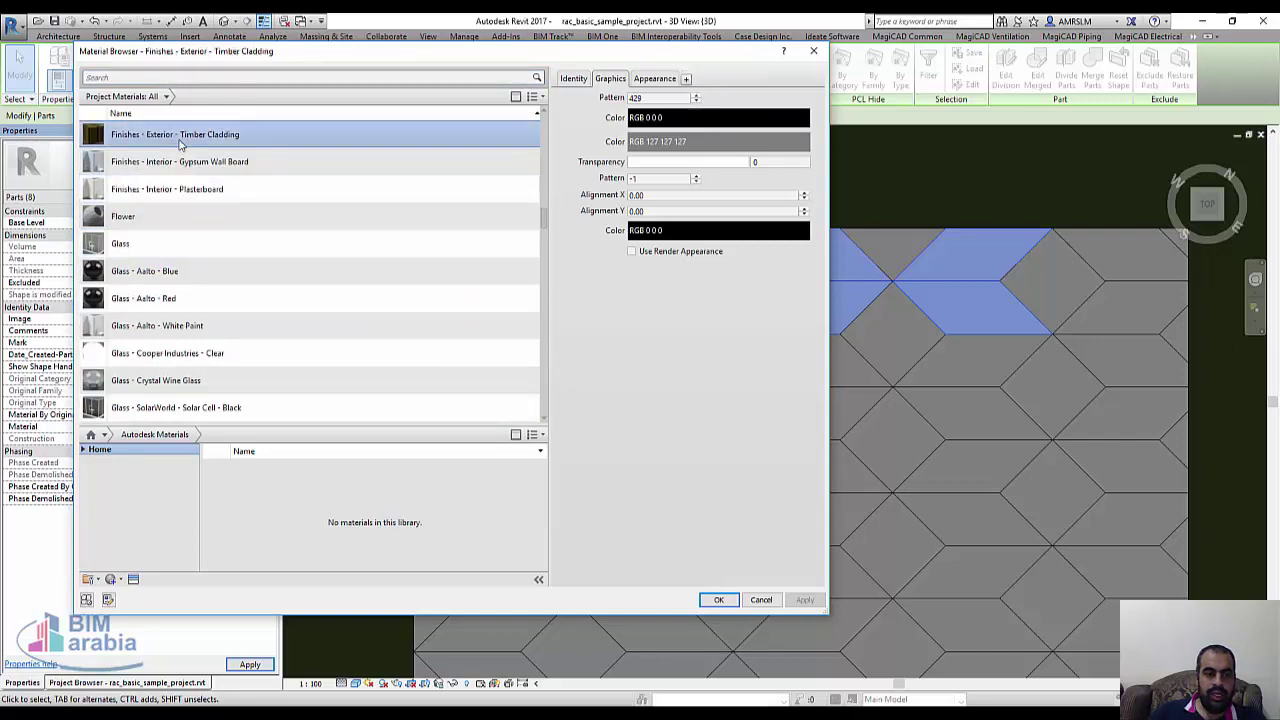
left_click(722, 600)
- Select the diamond and triangle parts in the left and middle columns
left_click(574, 356)
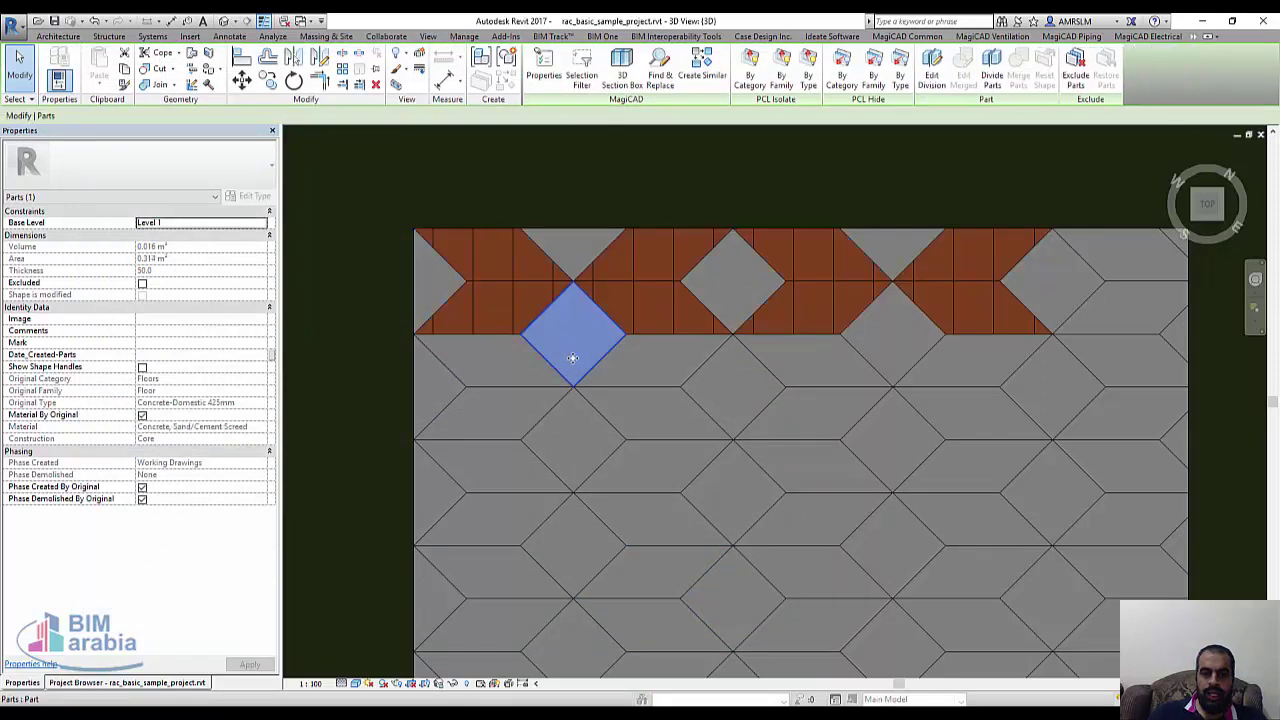
left_click(572, 253, "ctrl")
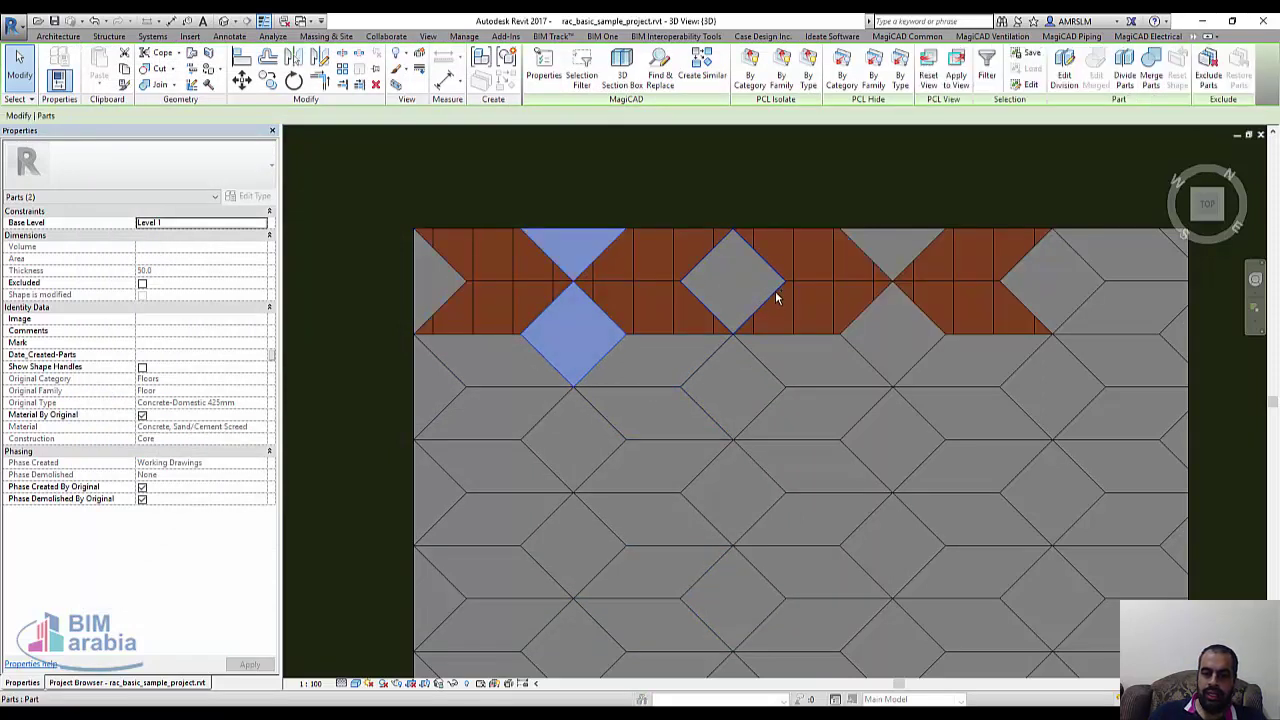
left_click(733, 282, "ctrl")
left_click(737, 386, "ctrl")
left_click(573, 440, "ctrl")
left_click(573, 545, "ctrl")
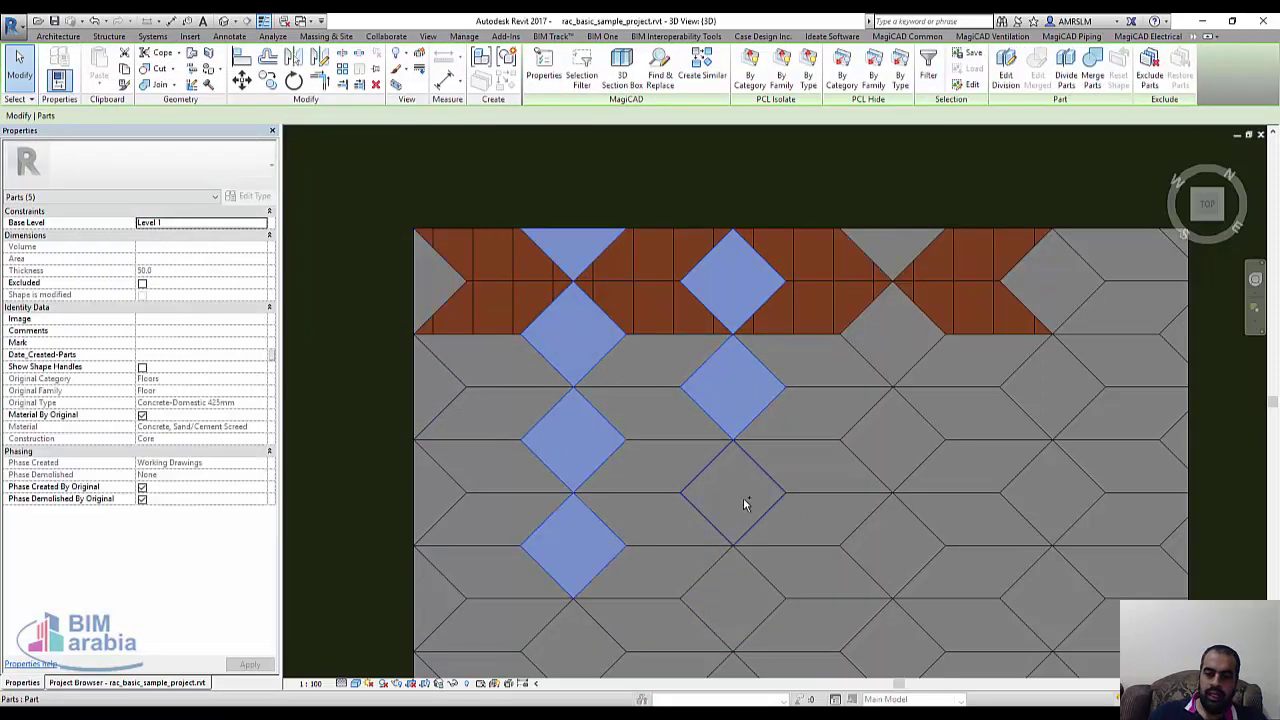
left_click(740, 495, "ctrl")
left_click(750, 600, "ctrl")
left_click(585, 655, "ctrl")
left_click(883, 550, "ctrl")
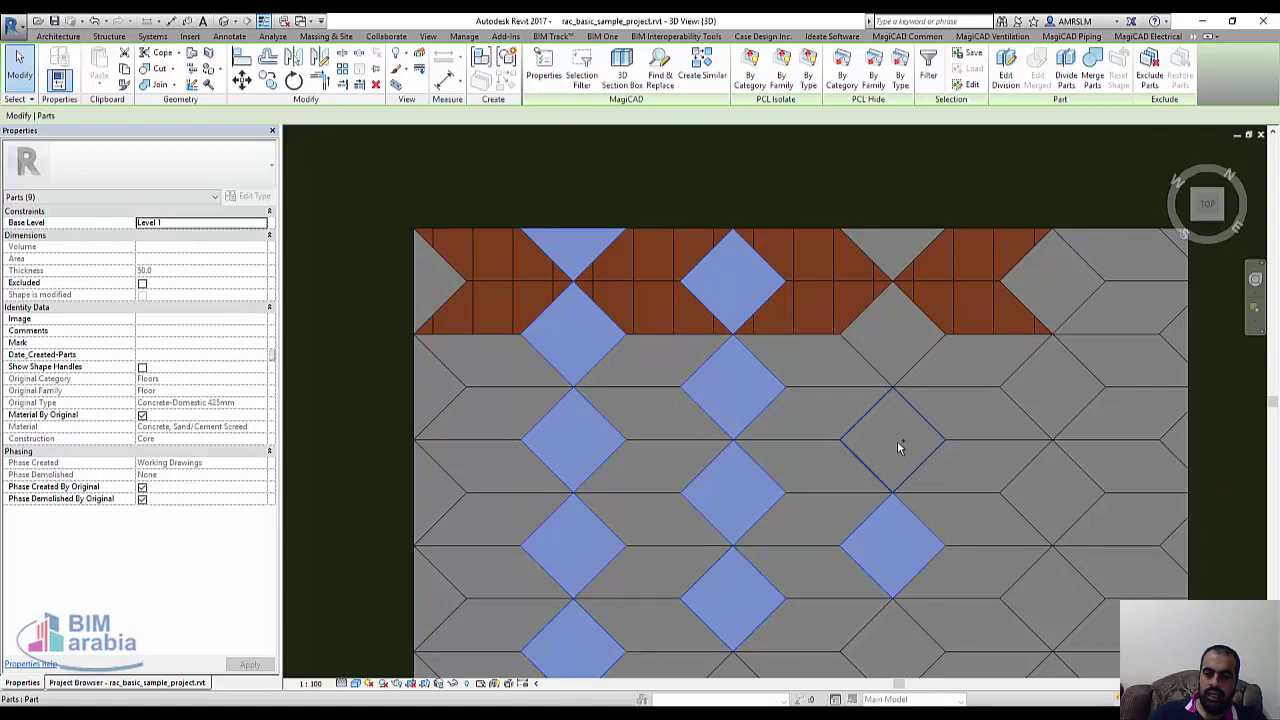
left_click(887, 343, "ctrl")
left_click(900, 263, "ctrl")
scroll(691, 213, "down", 2)
scroll(691, 213, "down", 2)
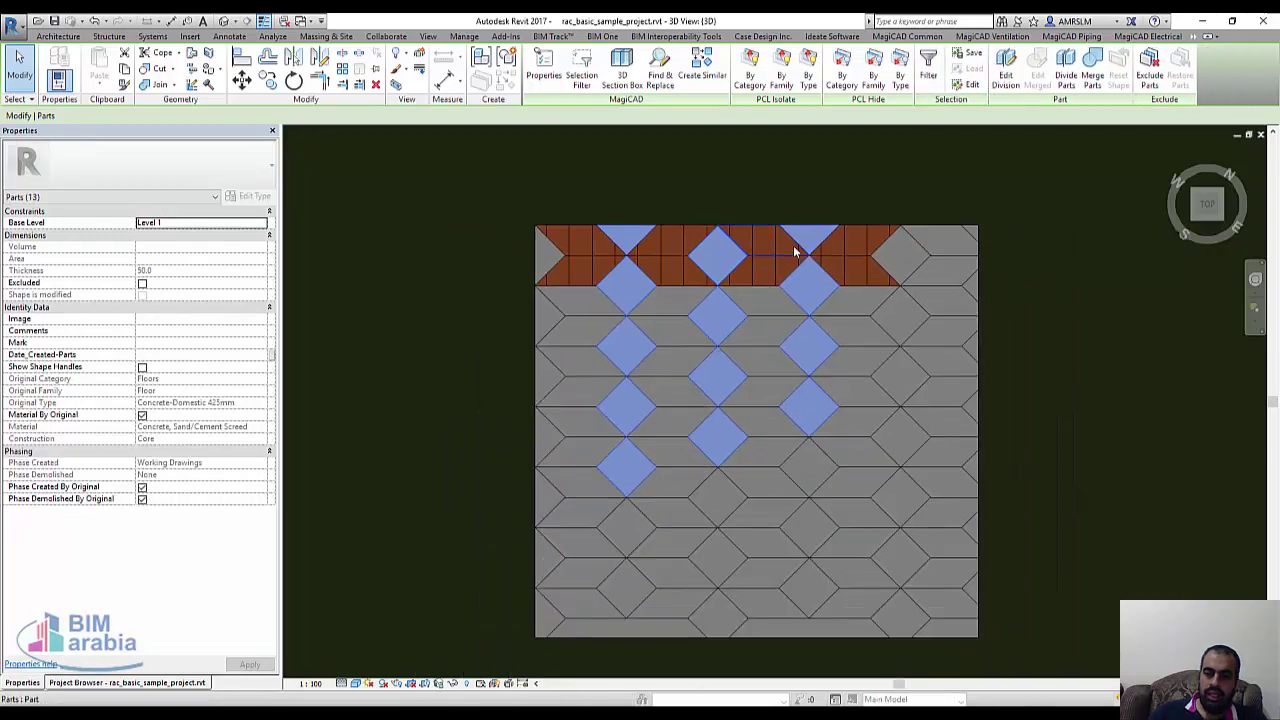
left_click(903, 256, "ctrl")
left_click(972, 234, "ctrl")
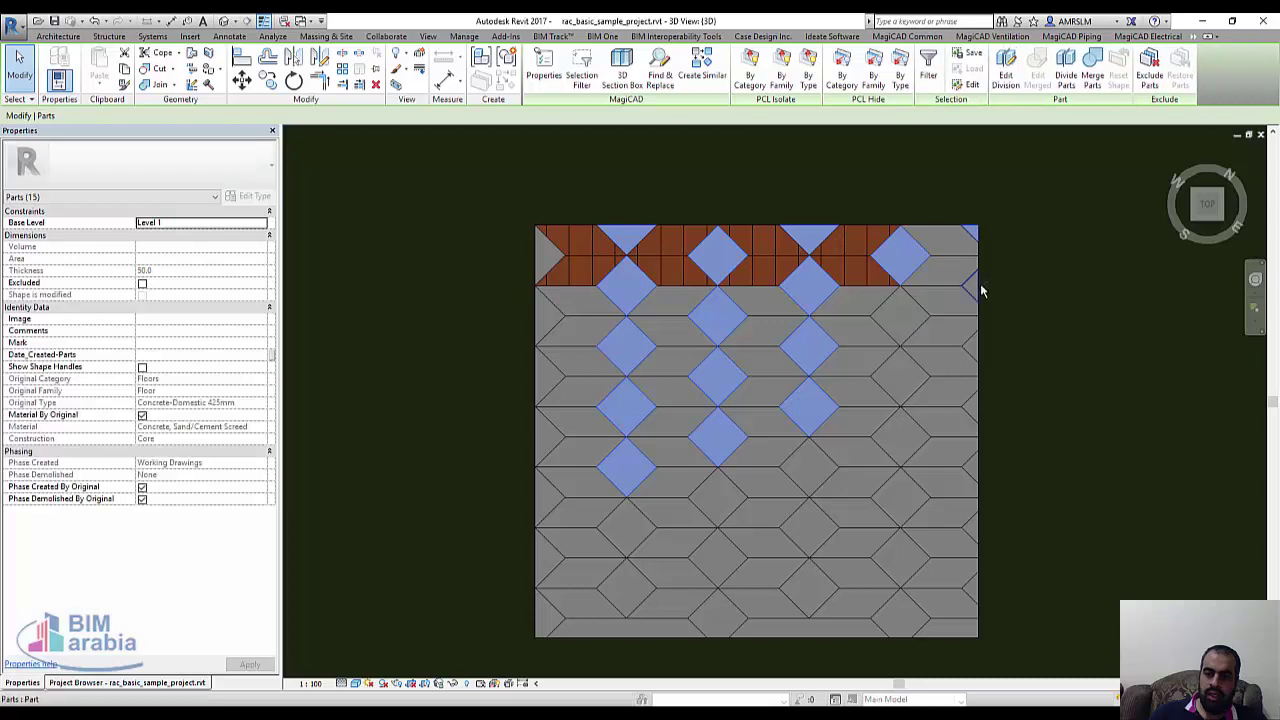
- Add the remaining right-column and lower diamonds to reach 31 parts, unchecking Material By Original
left_click(893, 328, "ctrl")
left_click(910, 395, "ctrl")
left_click(897, 372, "ctrl")
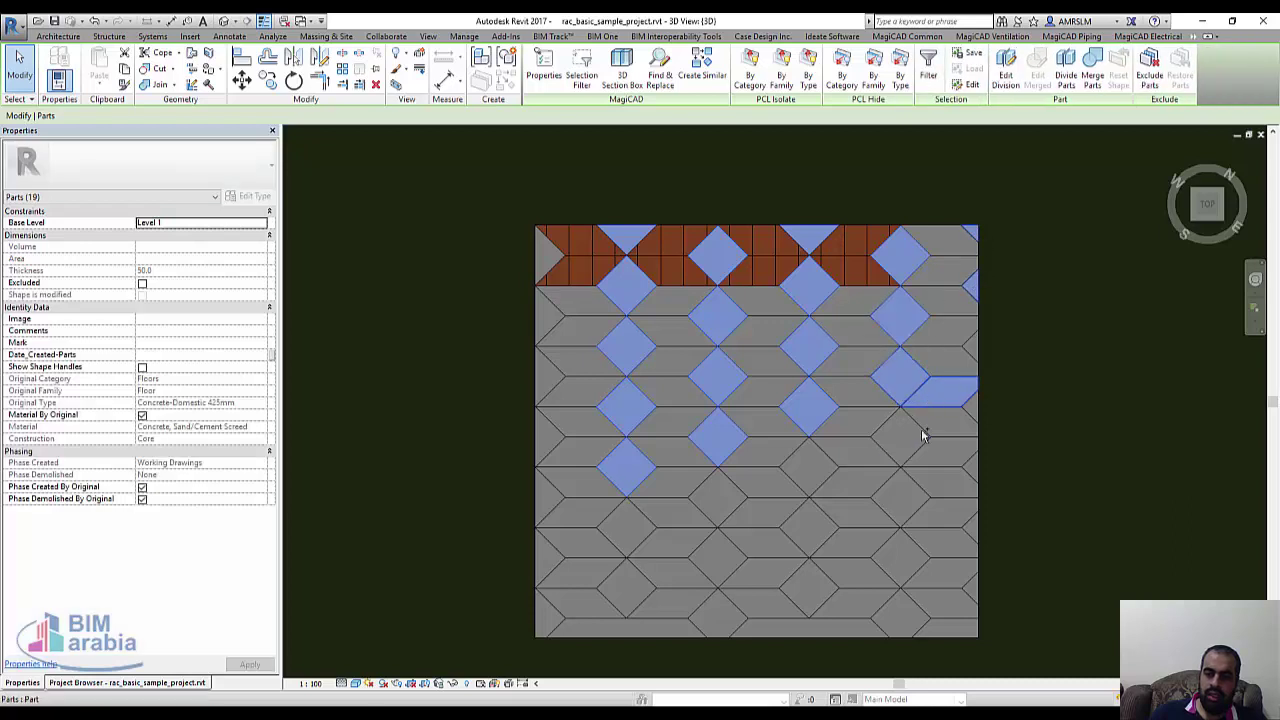
left_click(897, 443, "ctrl")
left_click(808, 488, "ctrl")
left_click(720, 494, "ctrl")
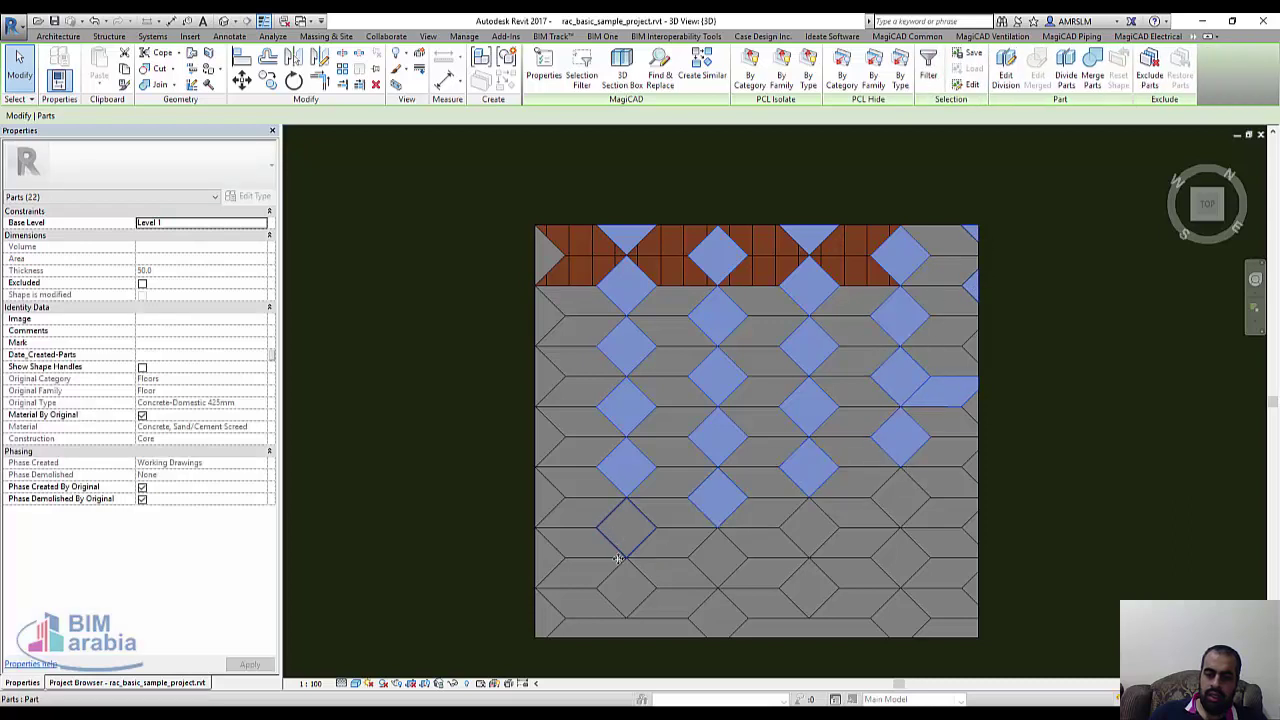
left_click(614, 530, "ctrl")
left_click(632, 592, "ctrl")
left_click(710, 616, "ctrl")
left_click(714, 562, "ctrl")
left_click(806, 534, "ctrl")
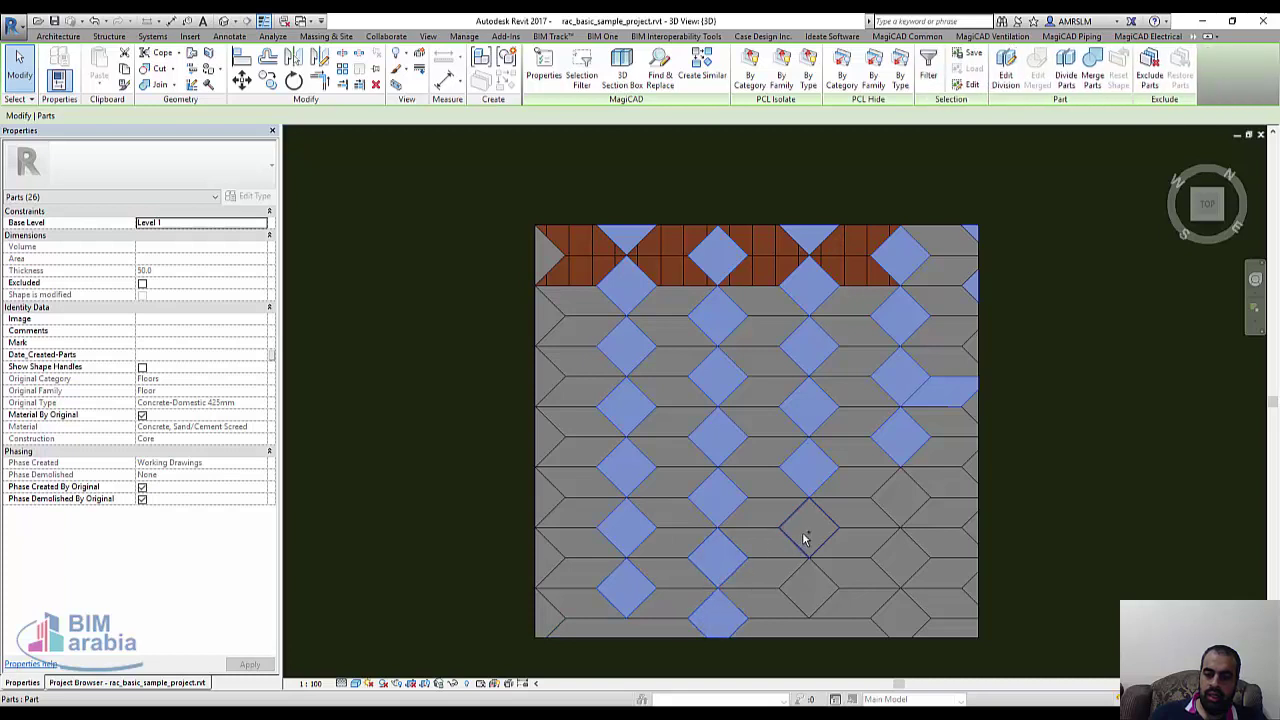
left_click(808, 598, "ctrl")
left_click(905, 610, "ctrl")
left_click(903, 557, "ctrl")
left_click(903, 490, "ctrl")
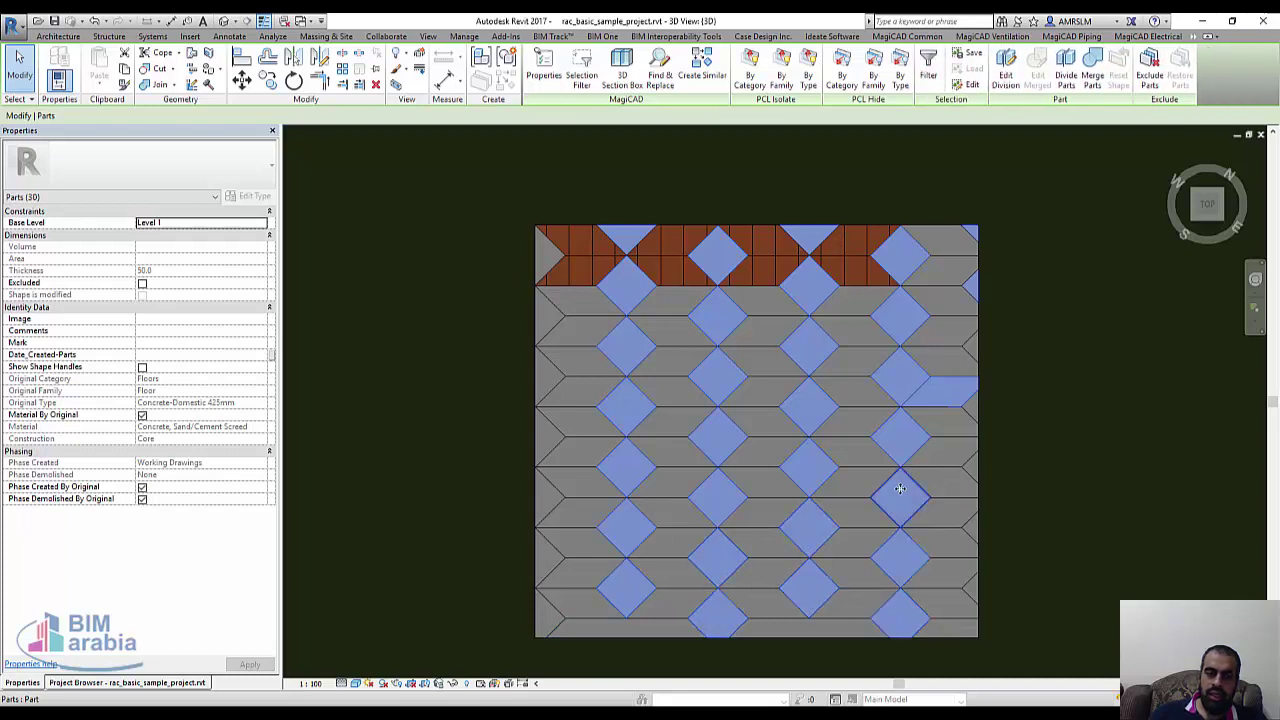
left_click(142, 415)
- Apply the Default Form material to the selected diamond parts
left_click(262, 427)
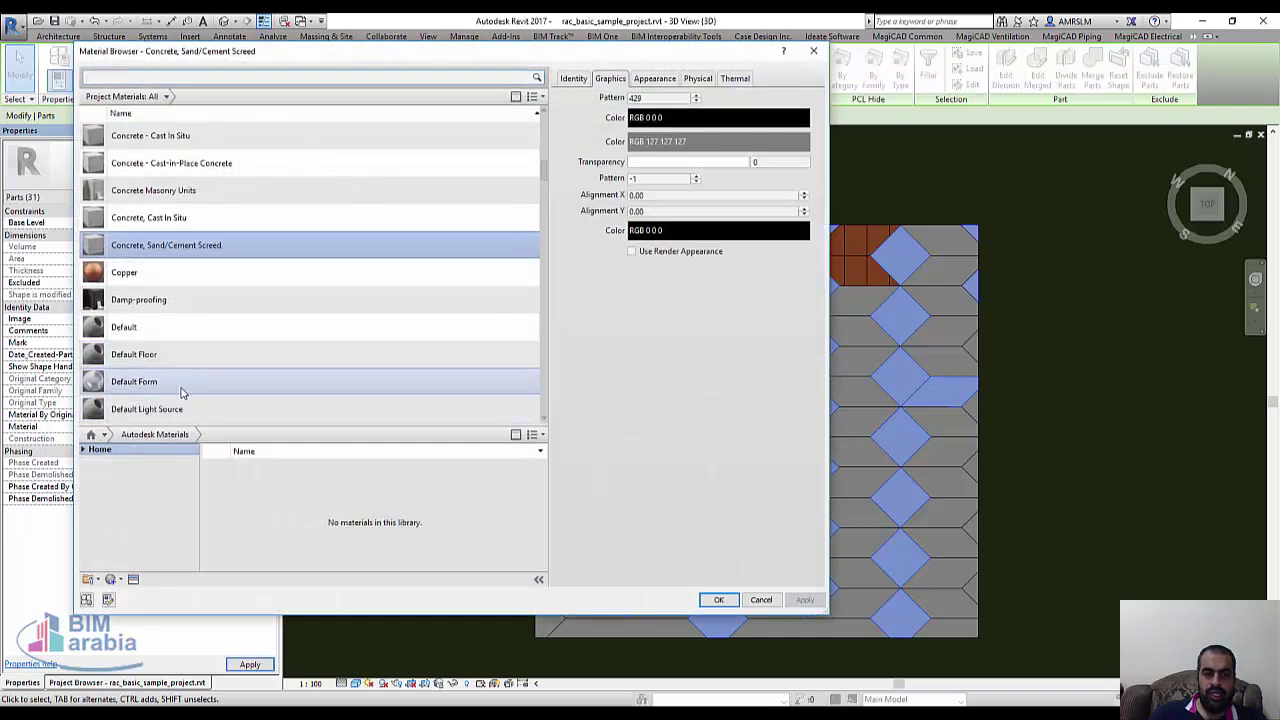
left_click(182, 388)
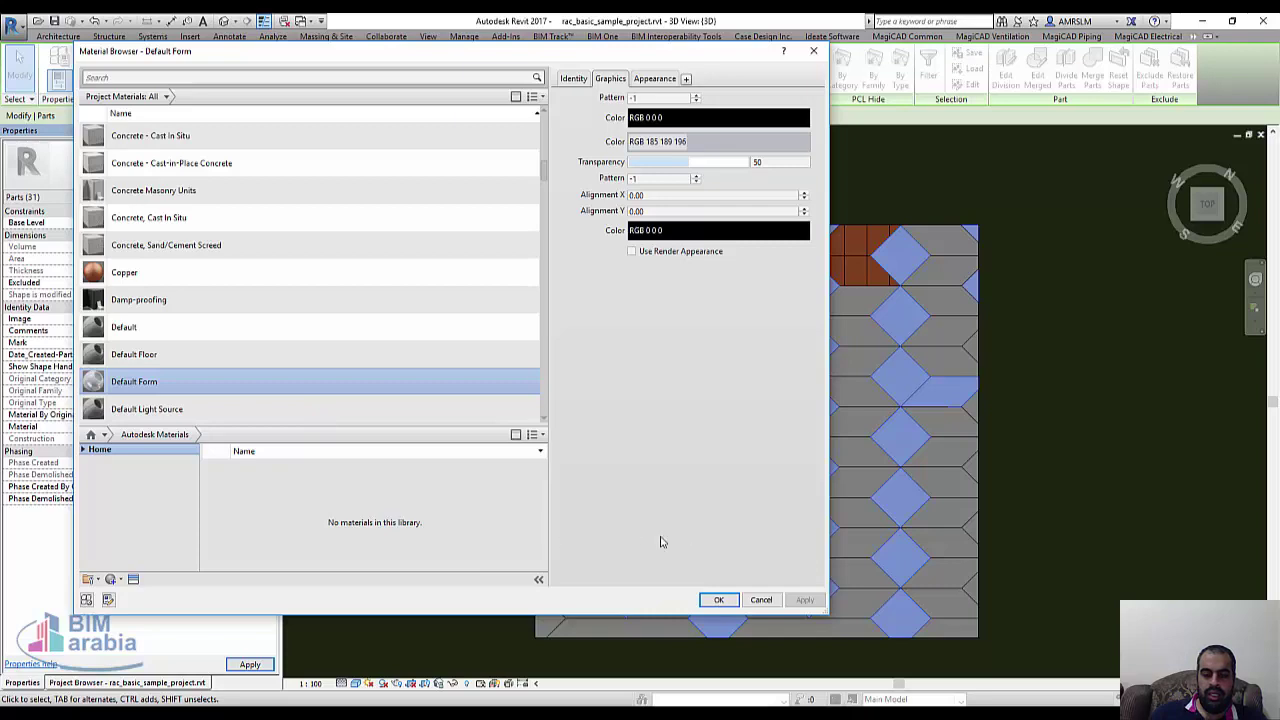
left_click(719, 600)
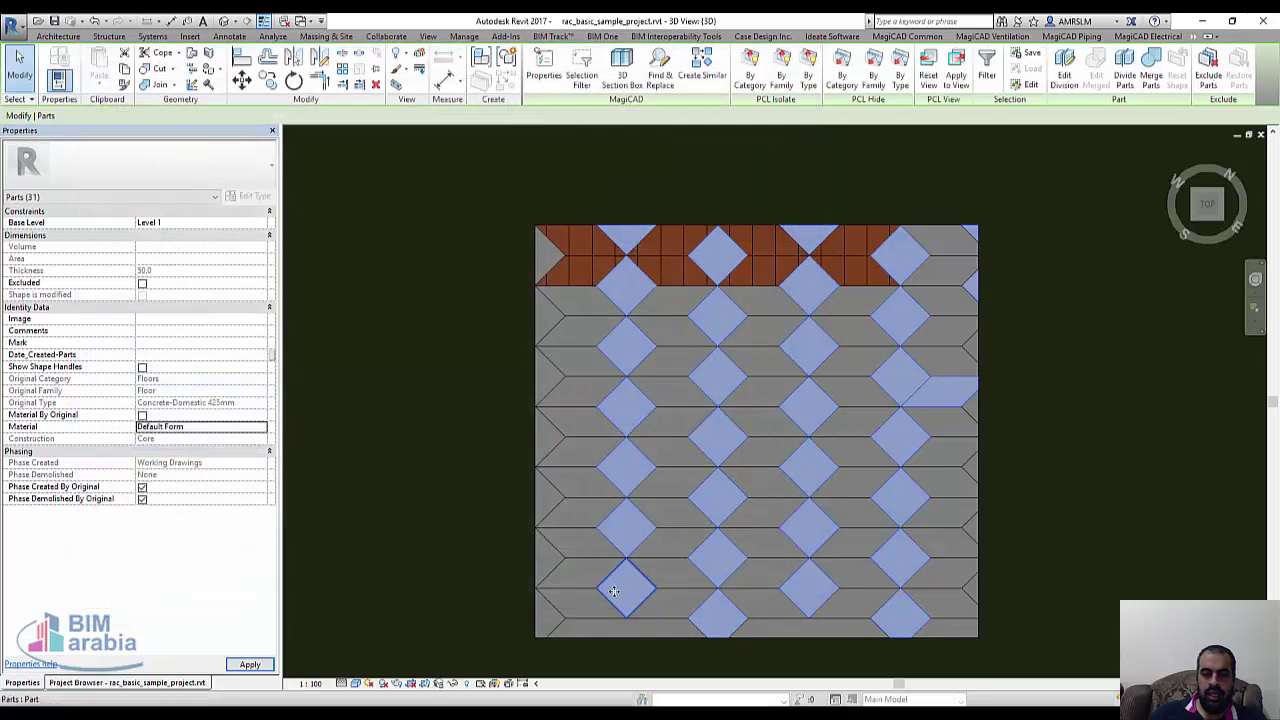
- Check the right-edge strip part, then clear the selection
left_click(408, 370)
left_click(945, 399)
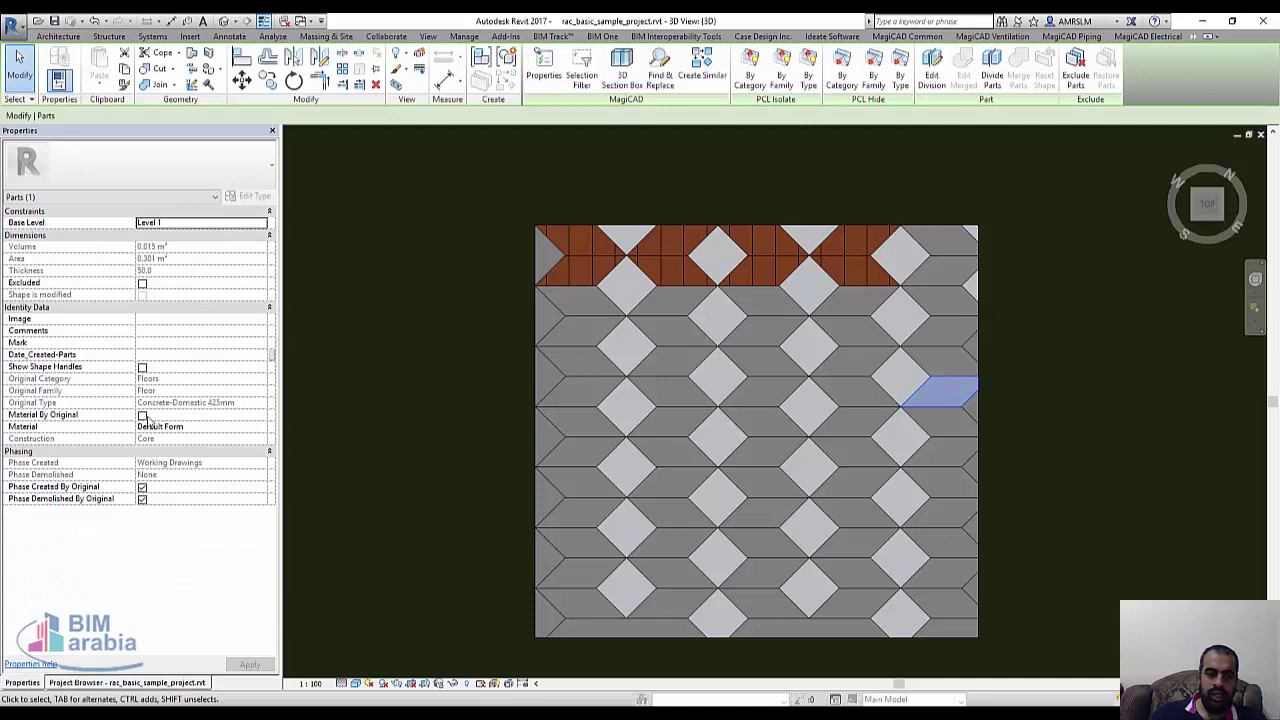
left_click(413, 397)
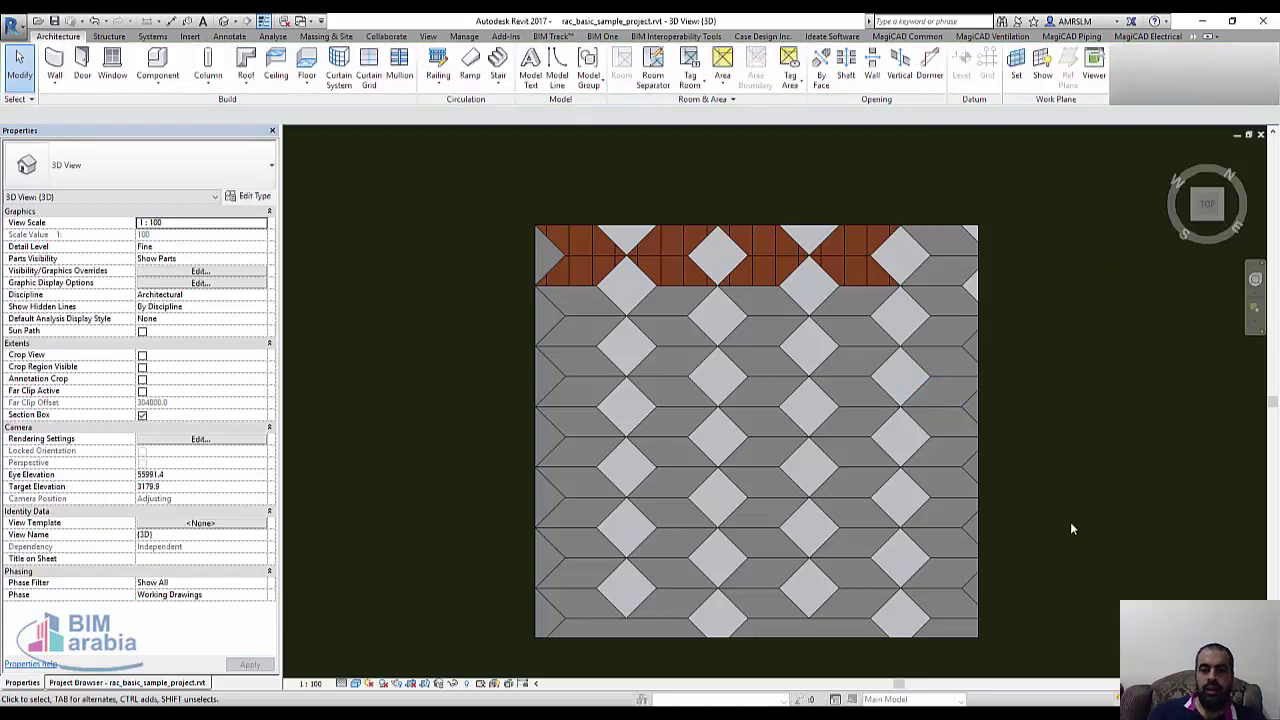